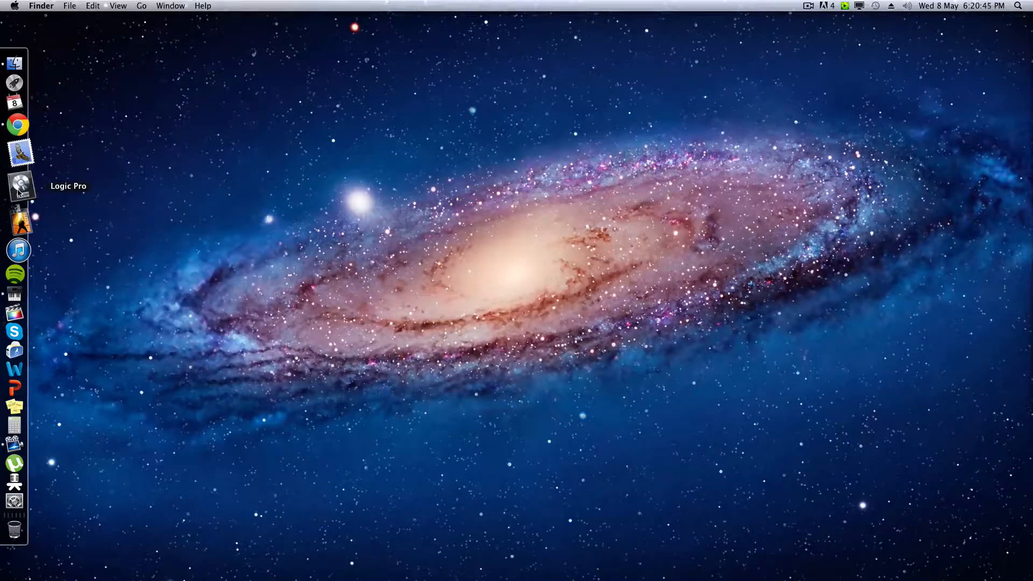
# - Launch Logic Pro, dismiss the ReWire device alert and start a new project
pyautogui.click(18, 189)
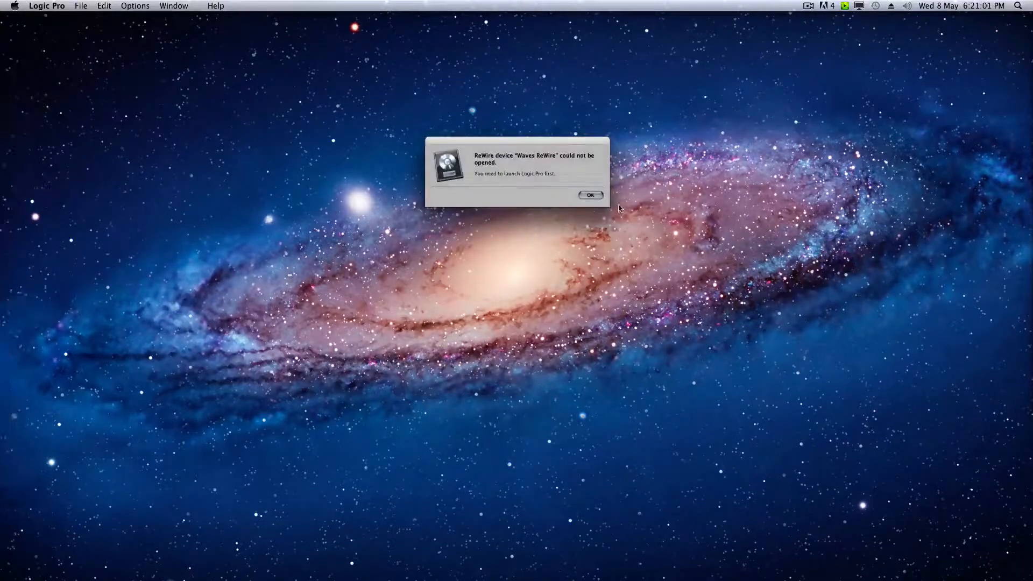
pyautogui.click(597, 197)
pyautogui.click(81, 6)
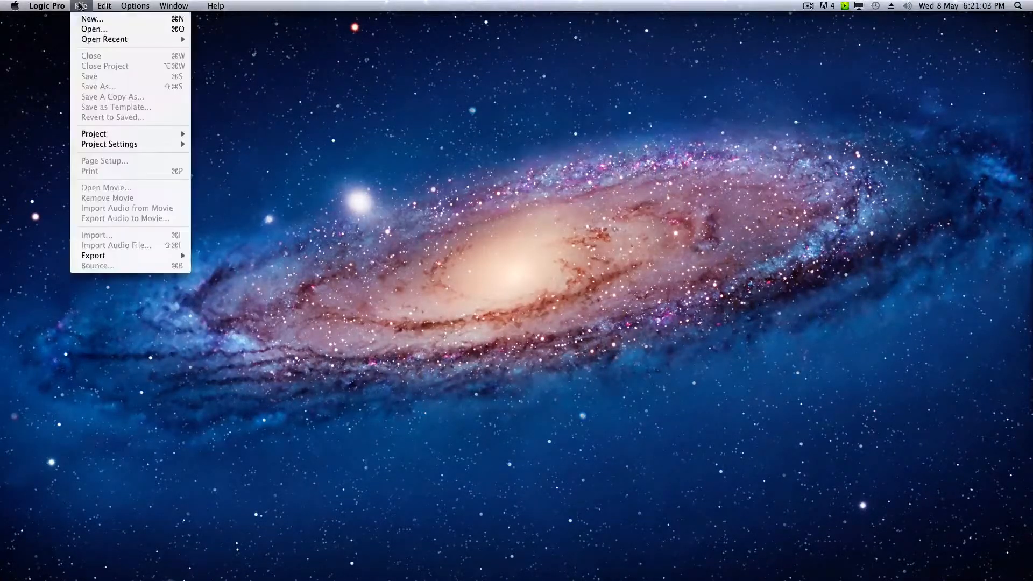
pyautogui.click(101, 20)
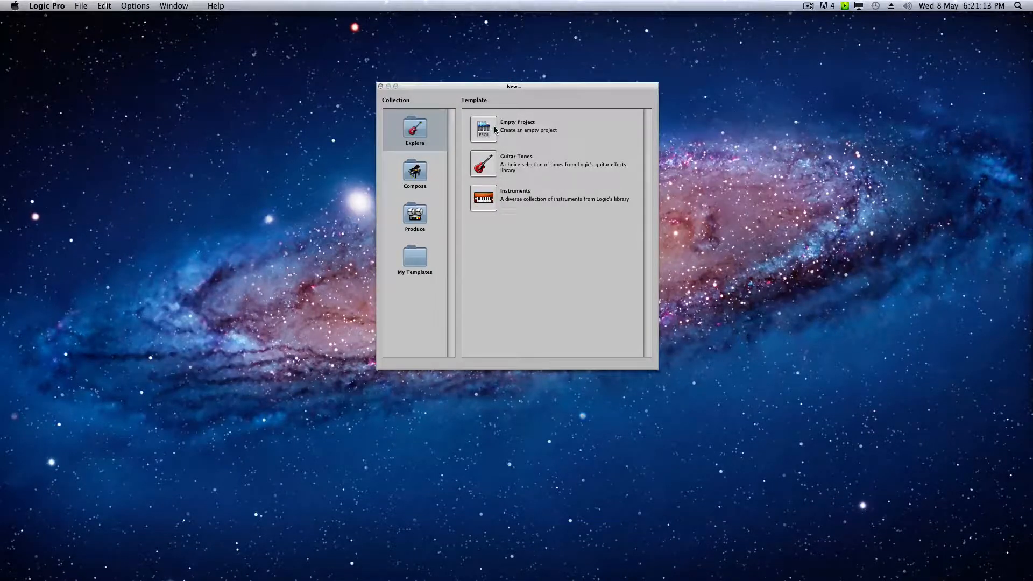
# - Create an empty project from the Explore template collection with one software instrument track
pyautogui.click(428, 172)
pyautogui.click(420, 224)
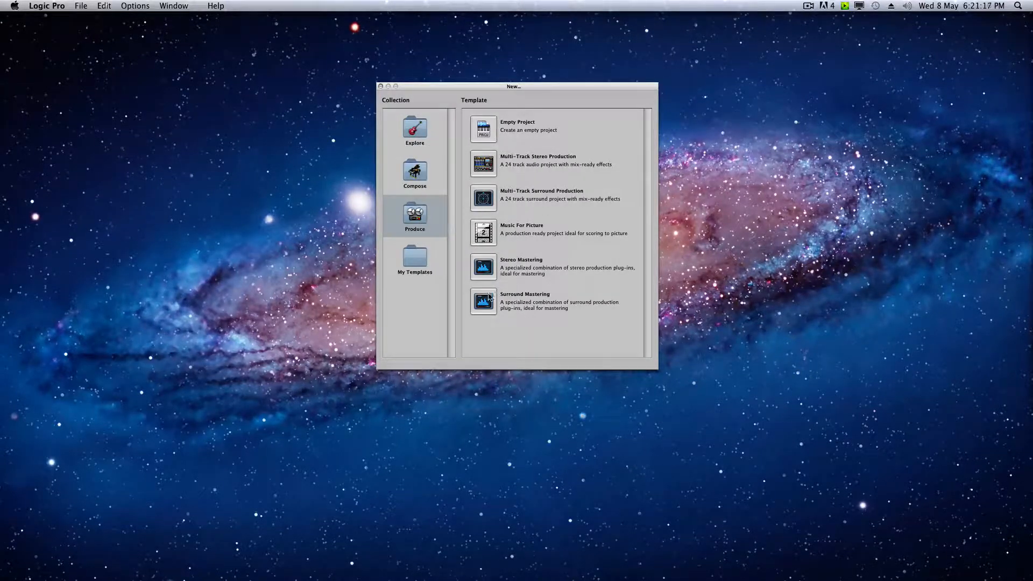
pyautogui.click(420, 164)
pyautogui.click(412, 126)
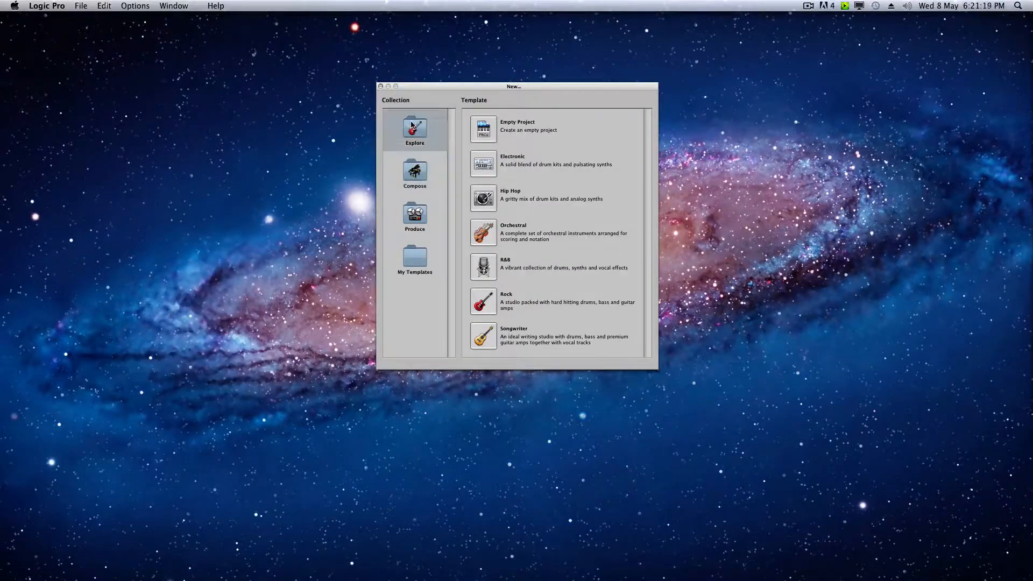
pyautogui.doubleClick(483, 128)
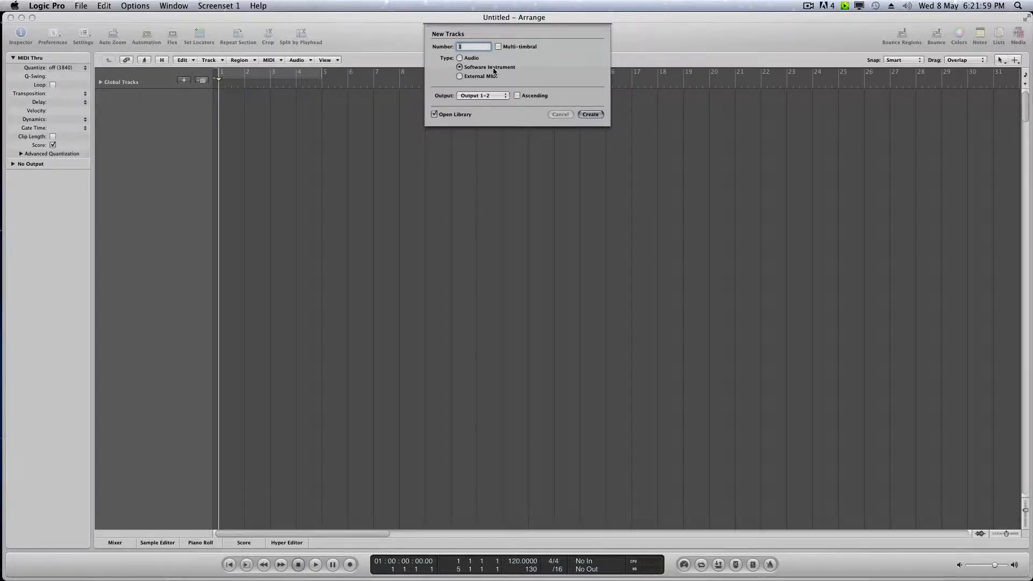
pyautogui.click(591, 114)
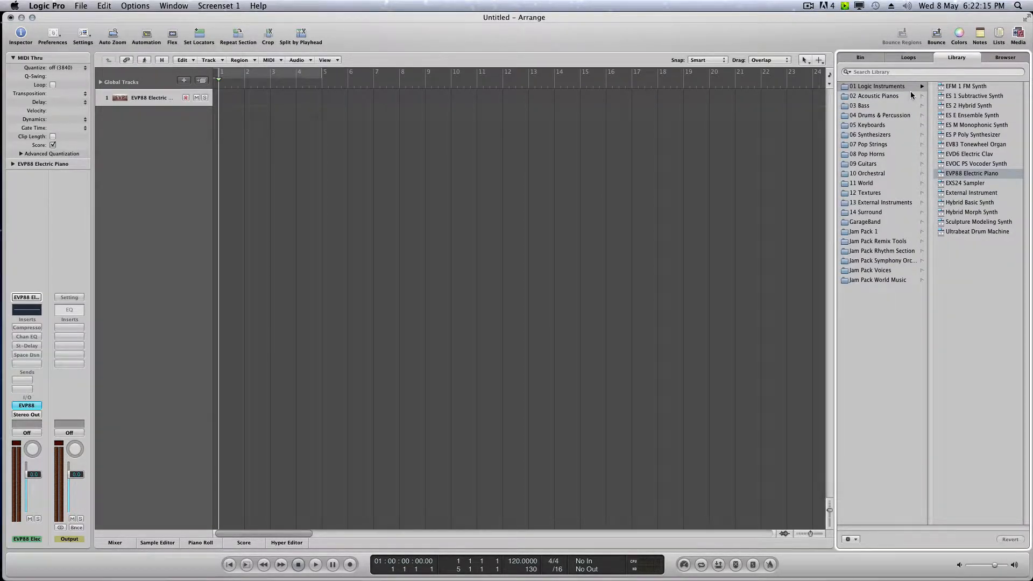
# - Browse the library's Acoustic Pianos, Electric Guitars, Orchestral and Drums & Percussion categories
pyautogui.click(881, 97)
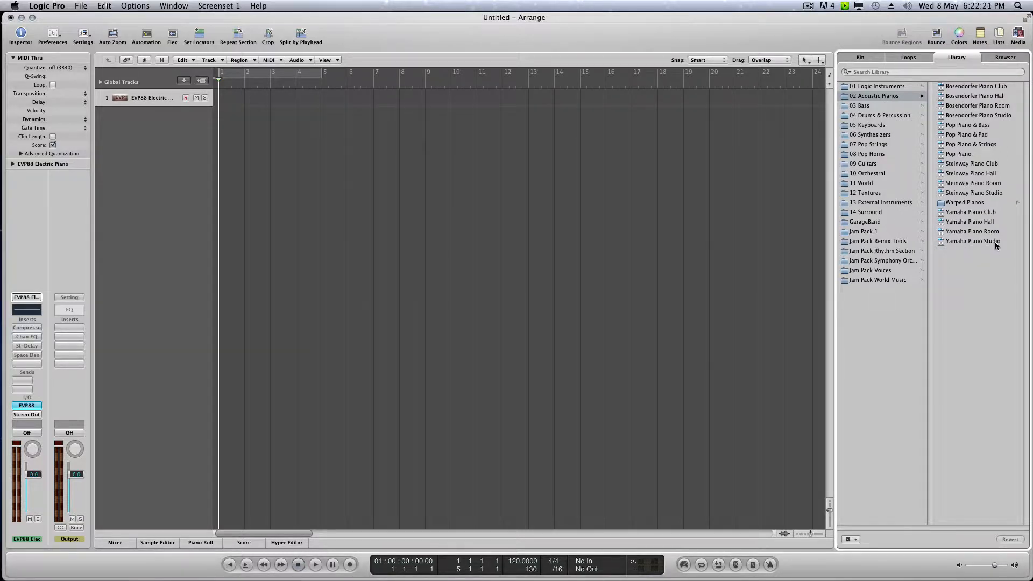
pyautogui.click(885, 164)
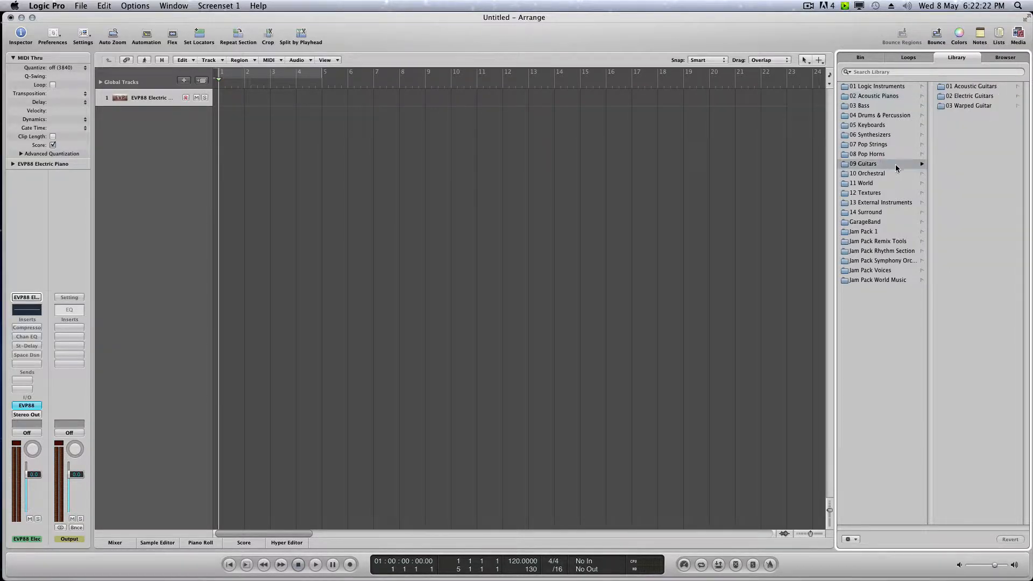
pyautogui.click(969, 96)
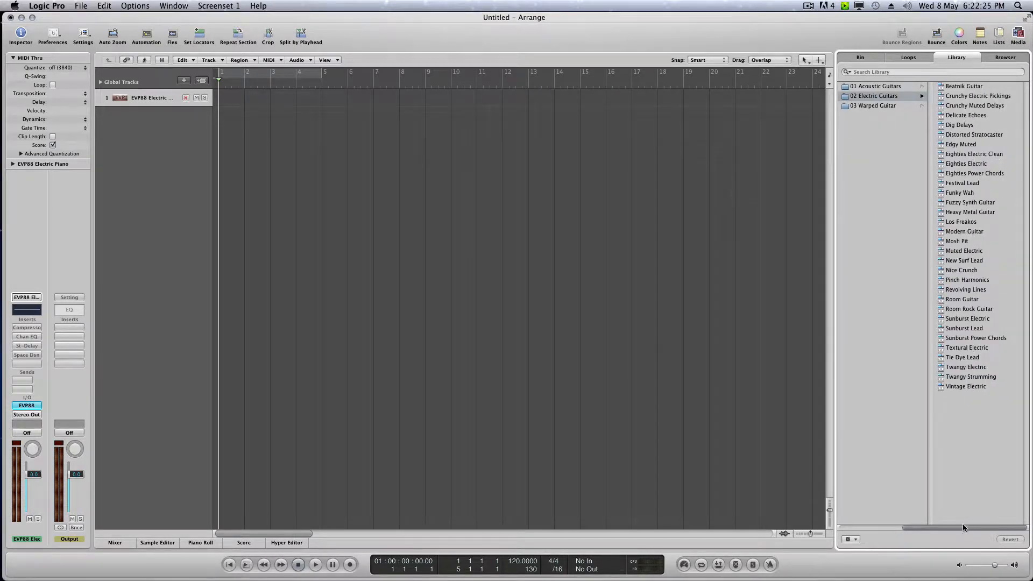
pyautogui.moveTo(963, 527); pyautogui.dragTo(900, 527)
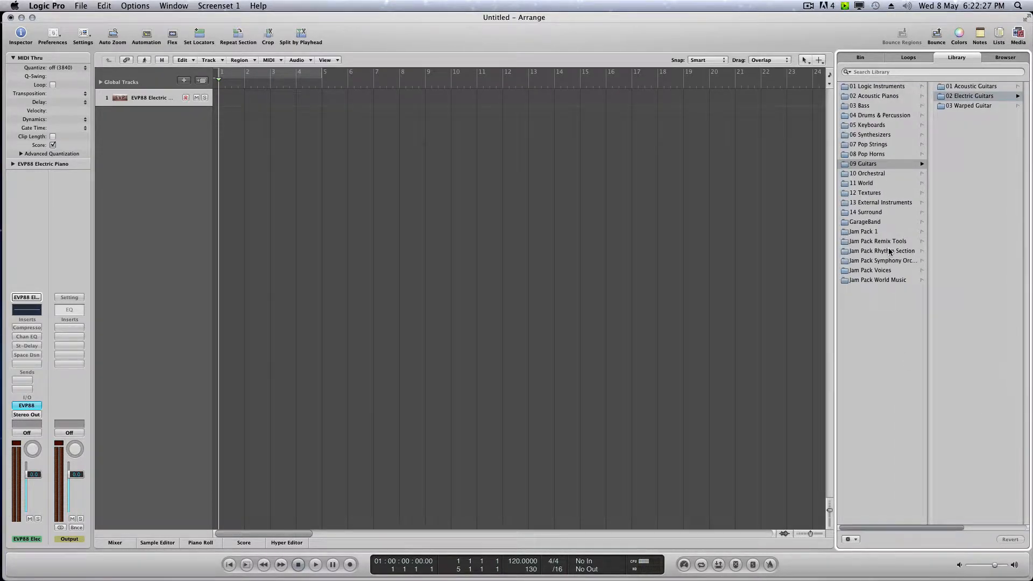
pyautogui.click(885, 174)
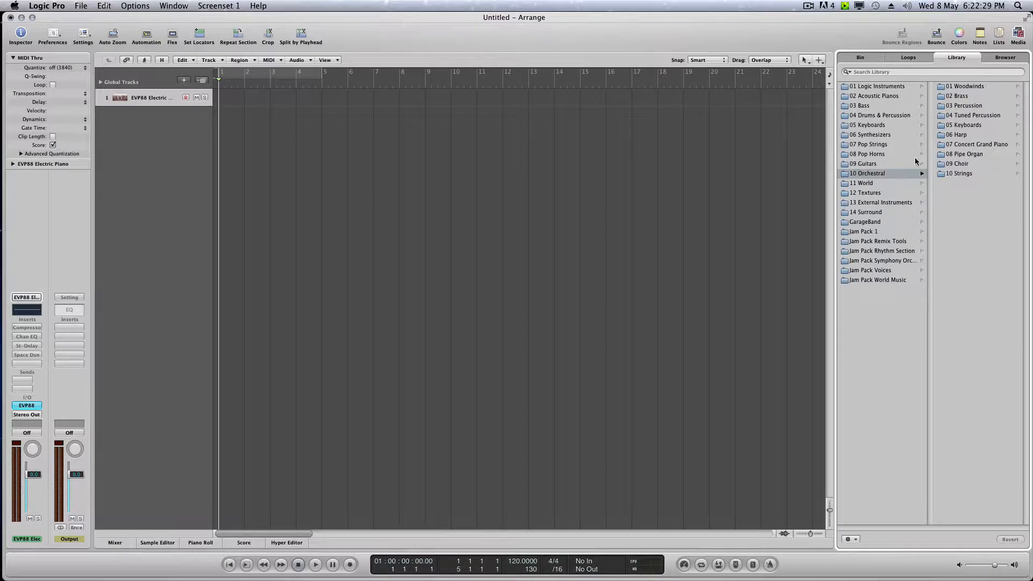
pyautogui.click(883, 114)
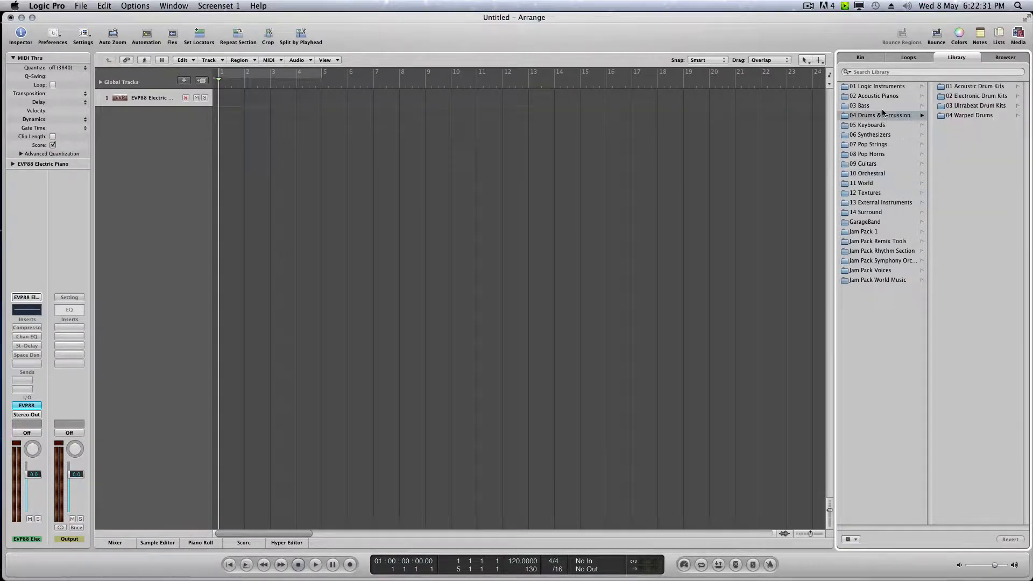
# - Load the Yamaha Piano Studio patch from Acoustic Pianos onto the track and hide the media area
pyautogui.click(882, 96)
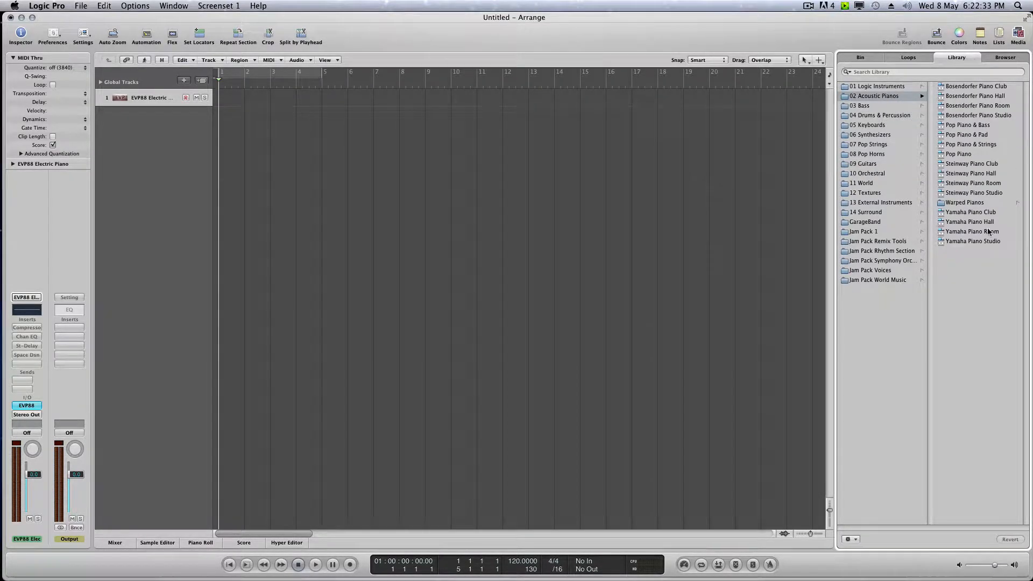
pyautogui.click(986, 242)
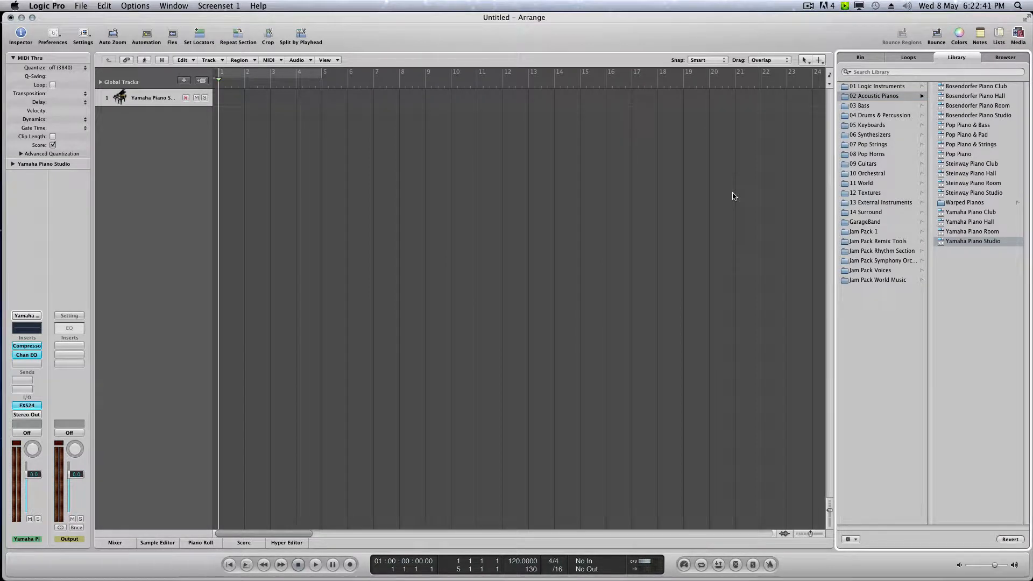
pyautogui.click(1018, 35)
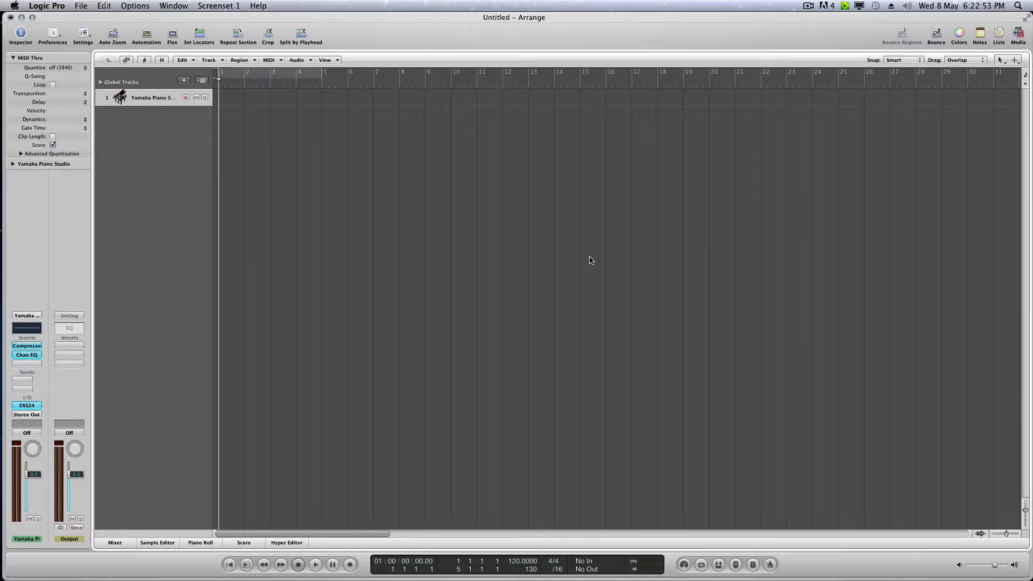
# - Show the on-screen musical typing keyboard, try out piano notes on it and move it to the middle of the arrange area
pyautogui.press('super+k')
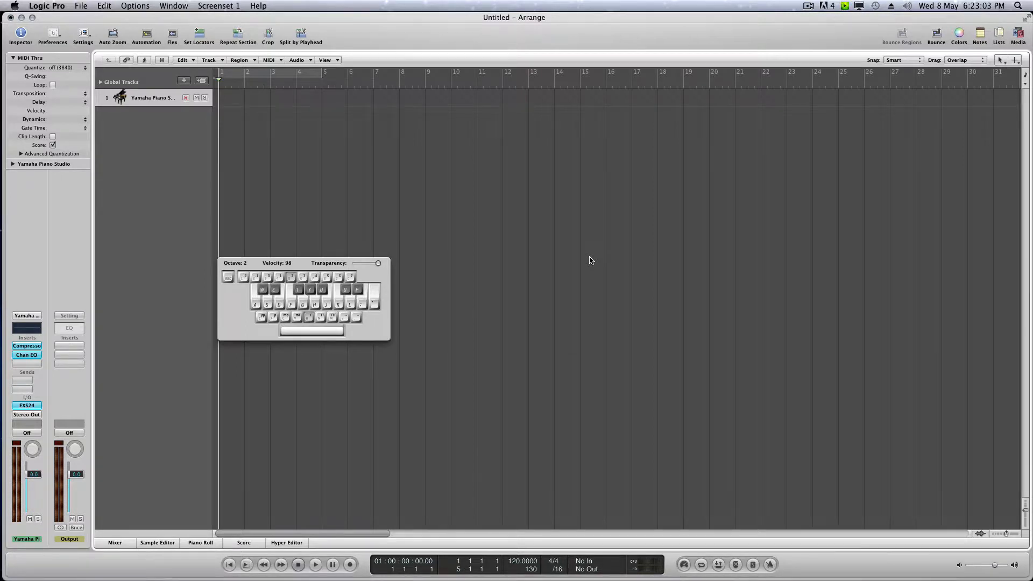
pyautogui.press('e')
pyautogui.press('e')
pyautogui.press('d')
pyautogui.press('f')
pyautogui.press('g')
pyautogui.press('h')
pyautogui.press('g')
pyautogui.press('f')
pyautogui.press('g')
pyautogui.press('h')
pyautogui.press('g')
pyautogui.press('g')
pyautogui.press('g')
pyautogui.press('g')
pyautogui.press('g')
pyautogui.moveTo(244, 318); pyautogui.dragTo(440, 249)
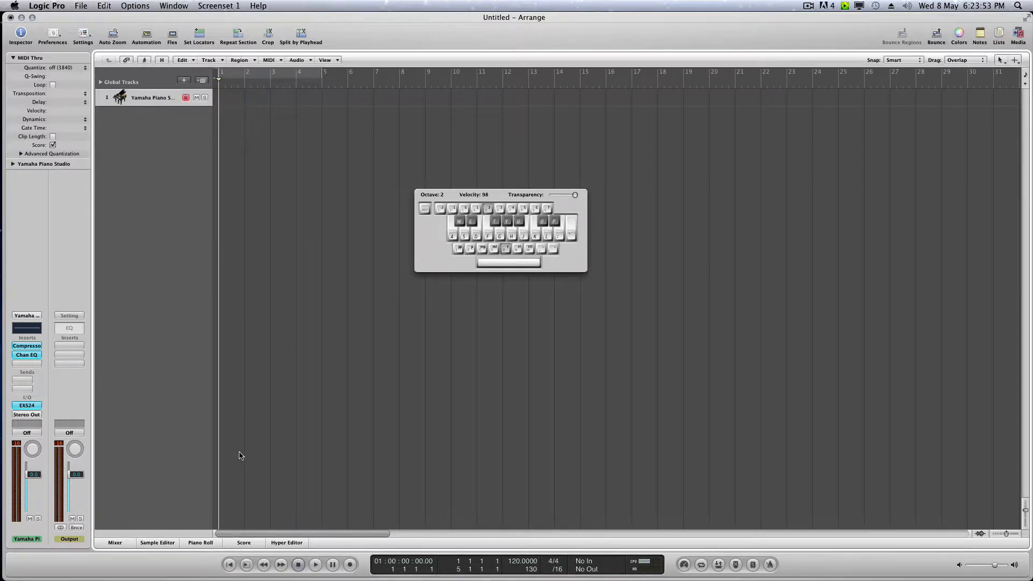
# - Record a short piano melody on the Yamaha track with the metronome switched off, and hide the on-screen keyboard after stopping
pyautogui.click(350, 565)
pyautogui.click(349, 566)
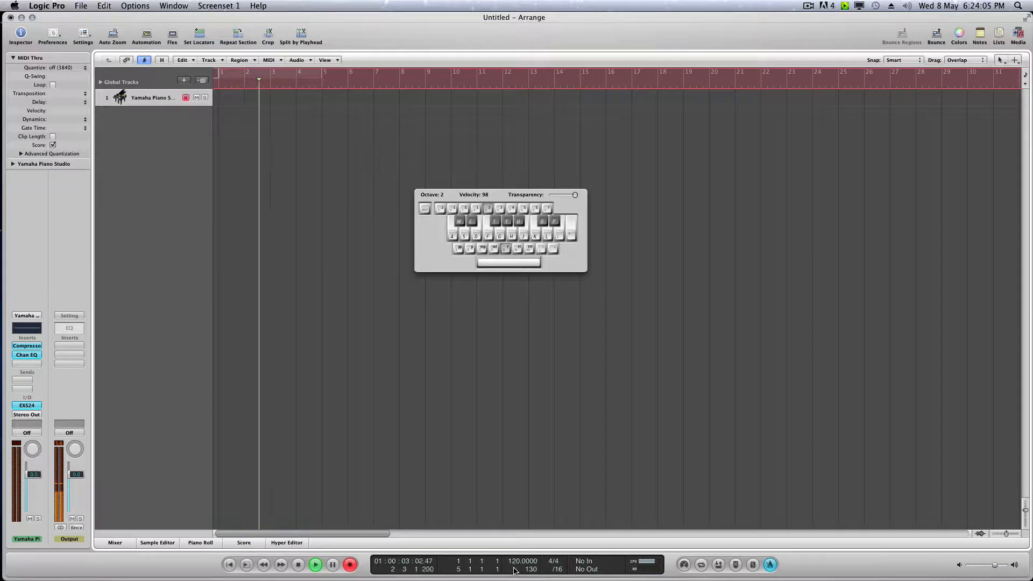
pyautogui.click(770, 565)
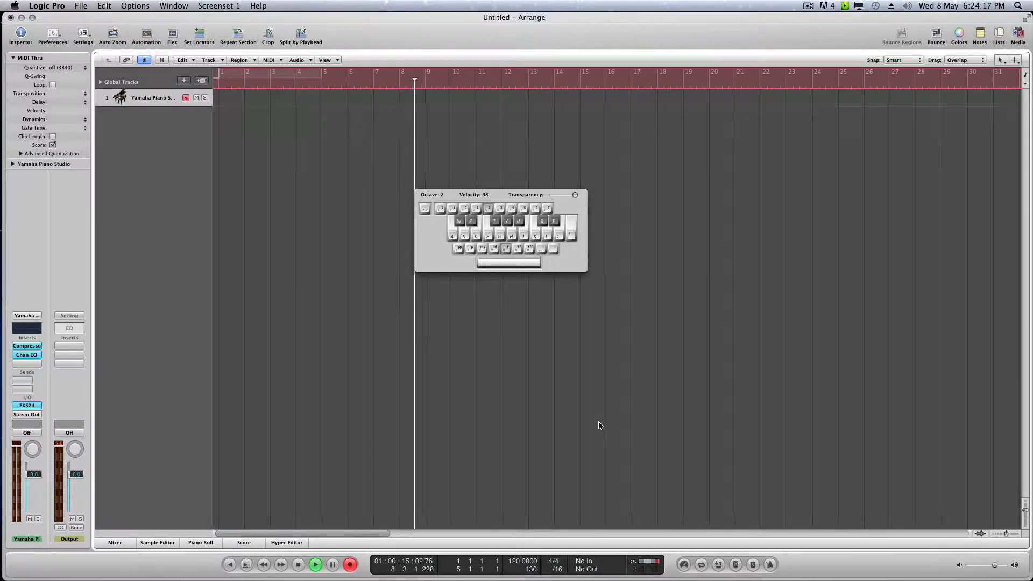
pyautogui.press('j')
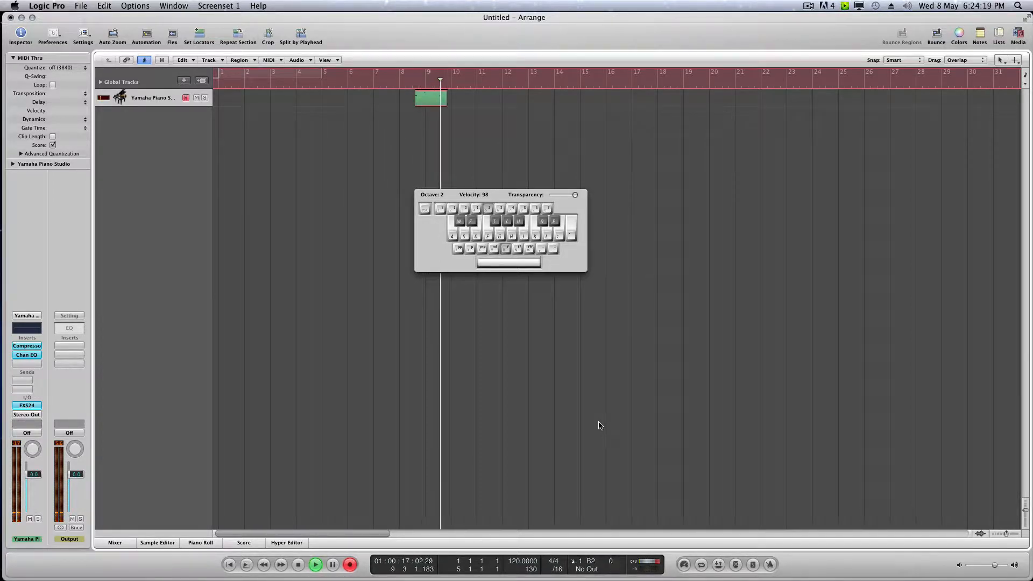
pyautogui.press('g')
pyautogui.press('g')
pyautogui.press('h')
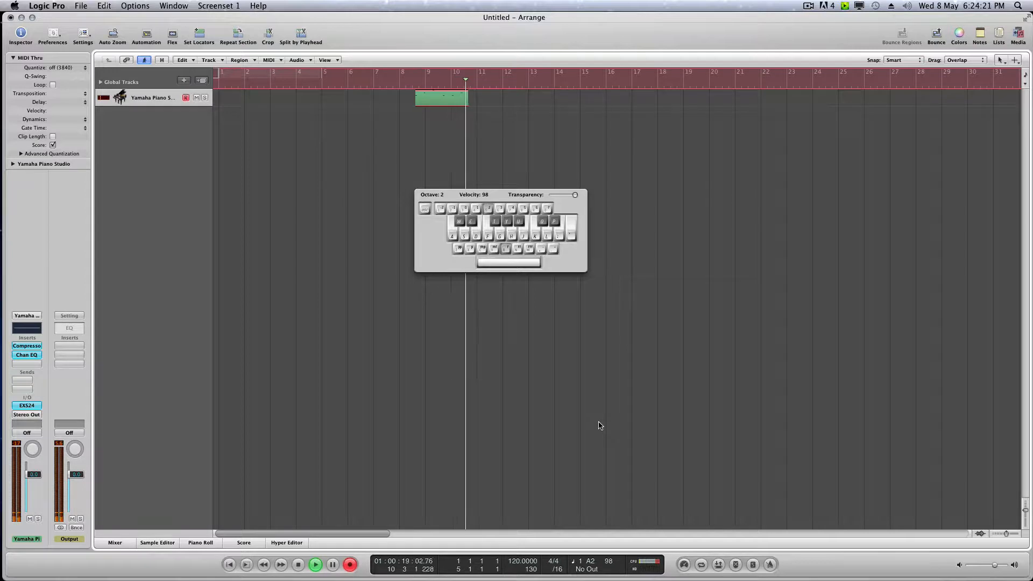
pyautogui.press('l')
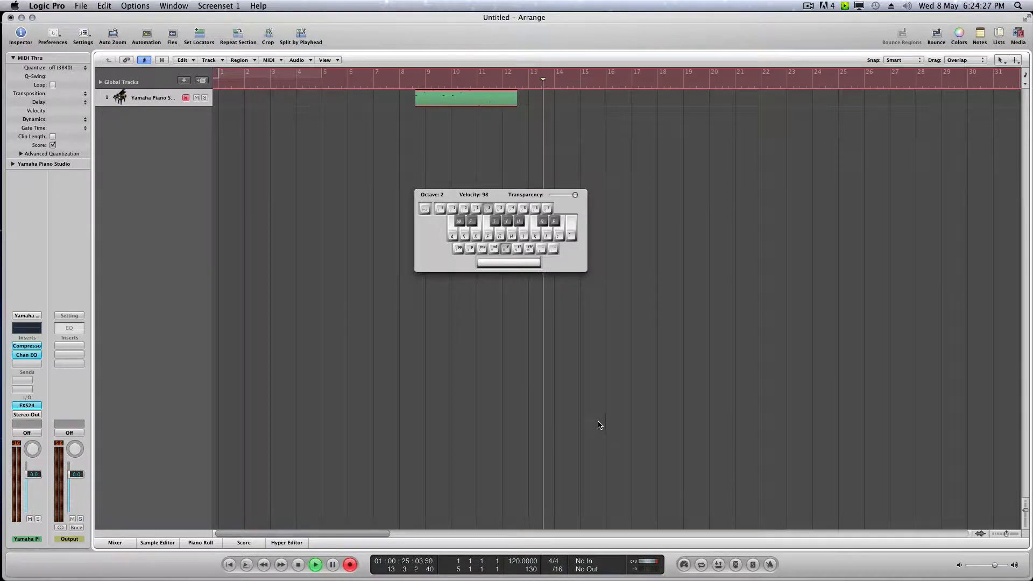
pyautogui.press('space')
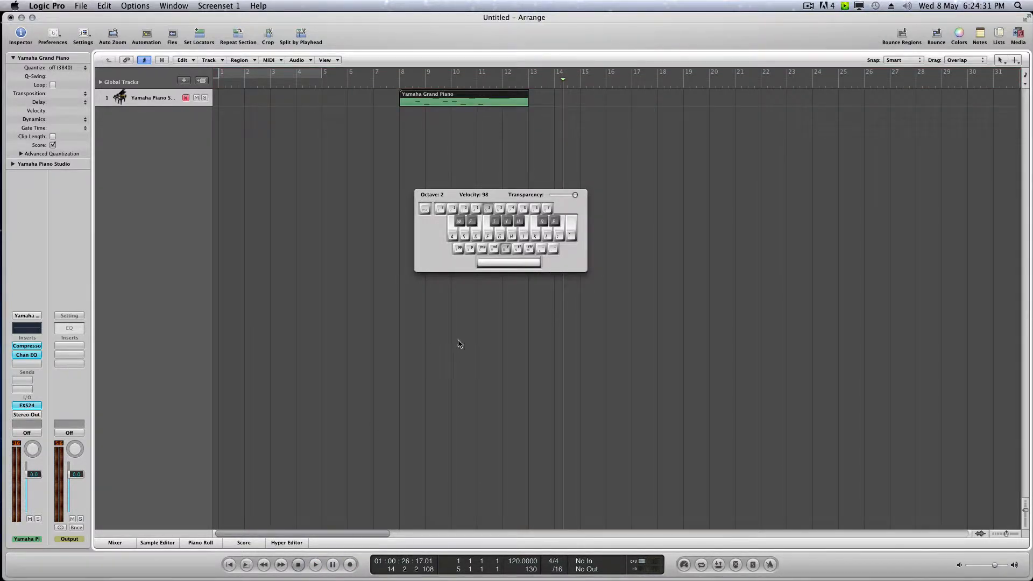
pyautogui.press('super+k')
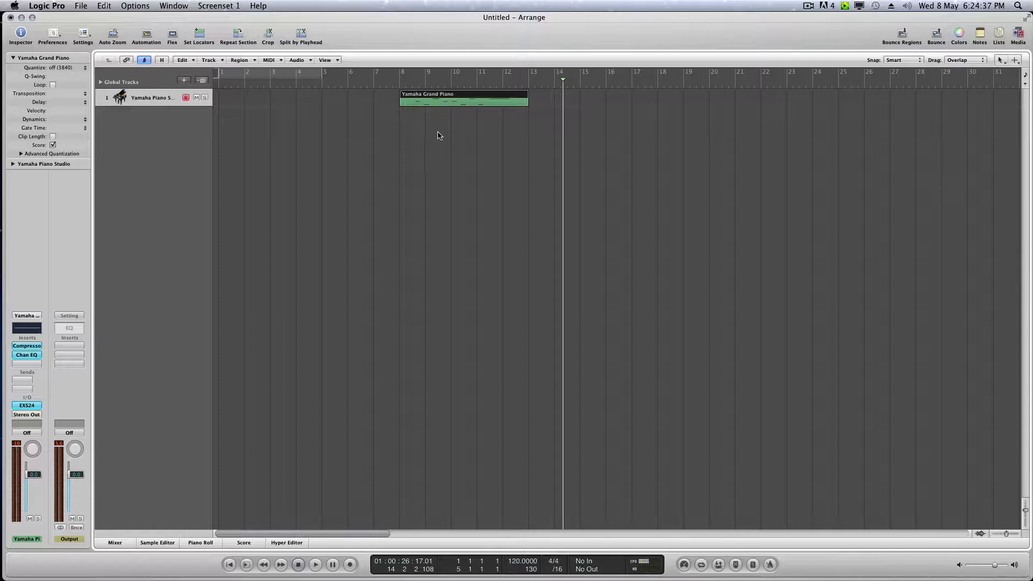
# - Play back the recorded piano region from its start at bar 8
pyautogui.click(435, 149)
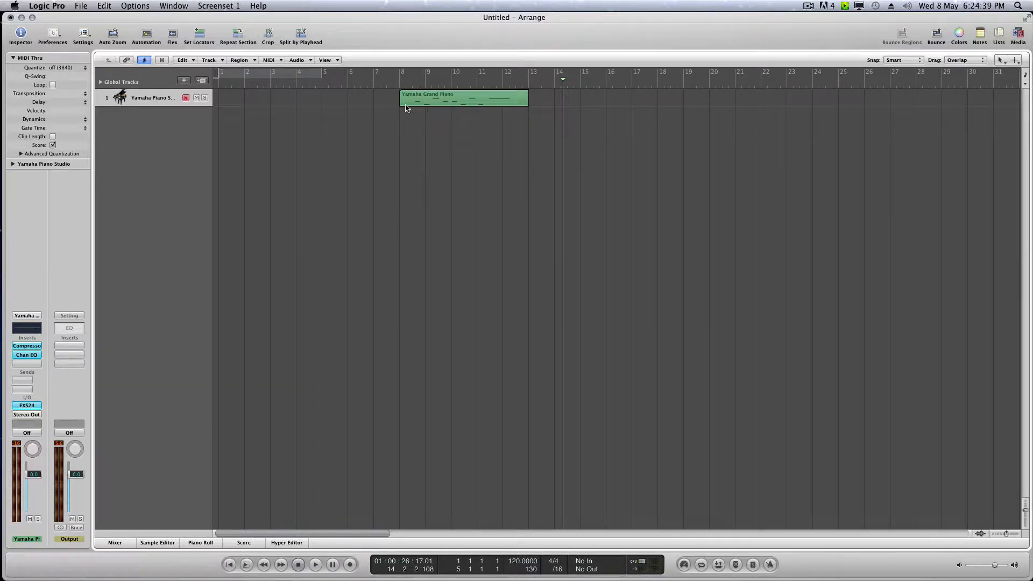
pyautogui.click(398, 82)
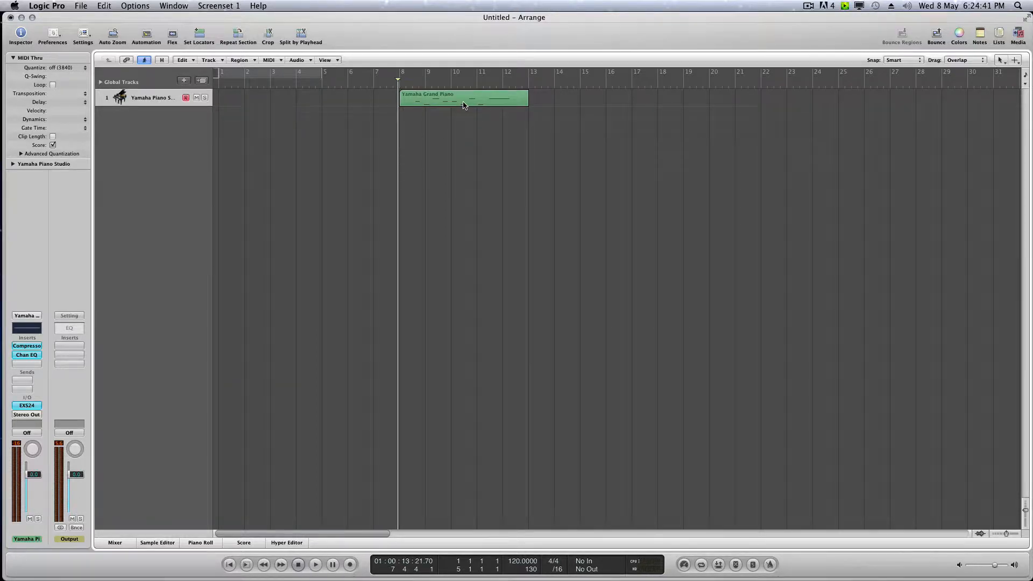
pyautogui.press('space')
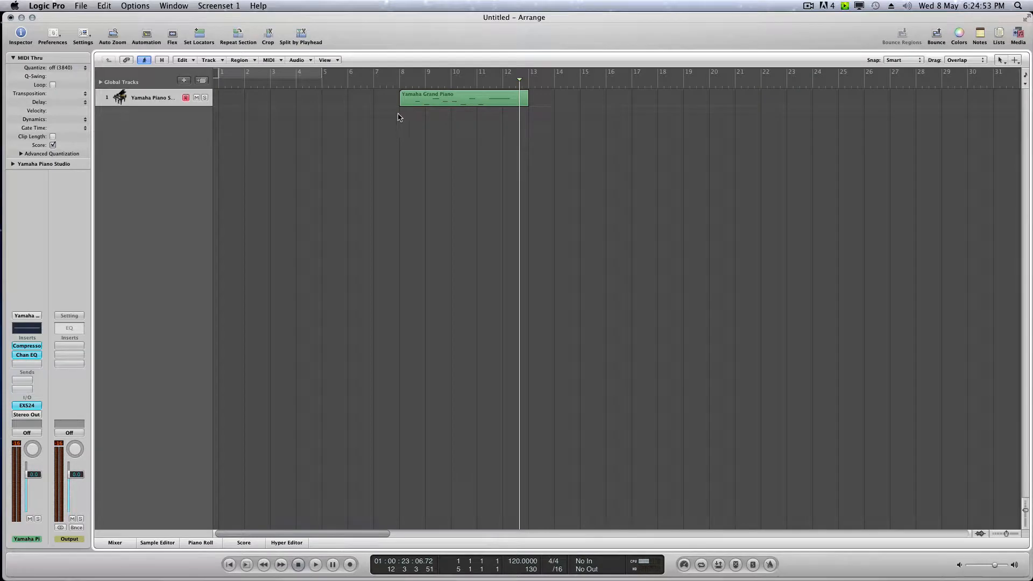
# - Open the recorded piano region in the Piano Roll and enlarge the editor to show more of its note range
pyautogui.click(411, 96)
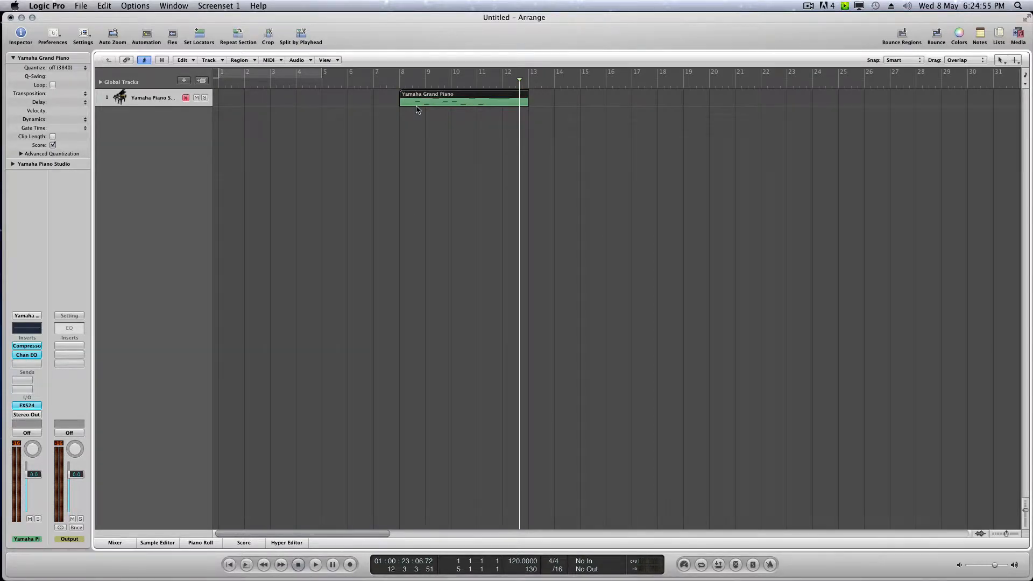
pyautogui.doubleClick(422, 104)
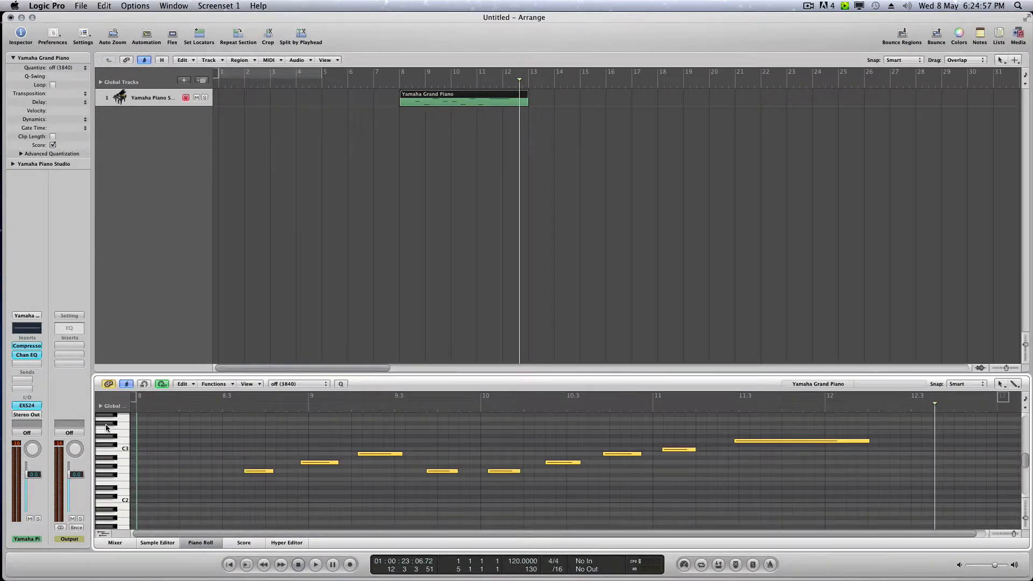
pyautogui.click(198, 545)
pyautogui.click(198, 544)
pyautogui.moveTo(735, 375); pyautogui.dragTo(726, 286)
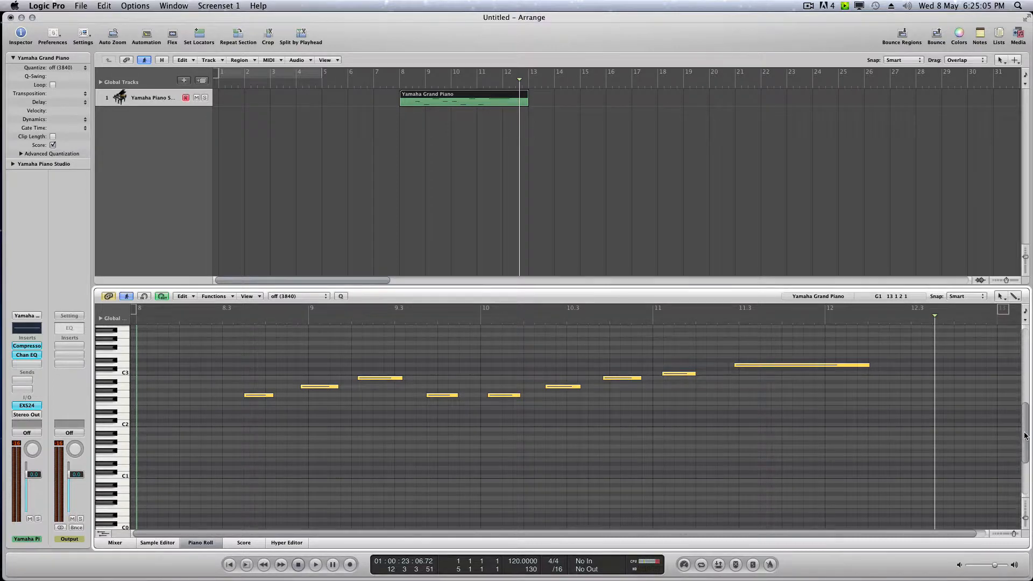
pyautogui.scroll(3, 1023, 439)
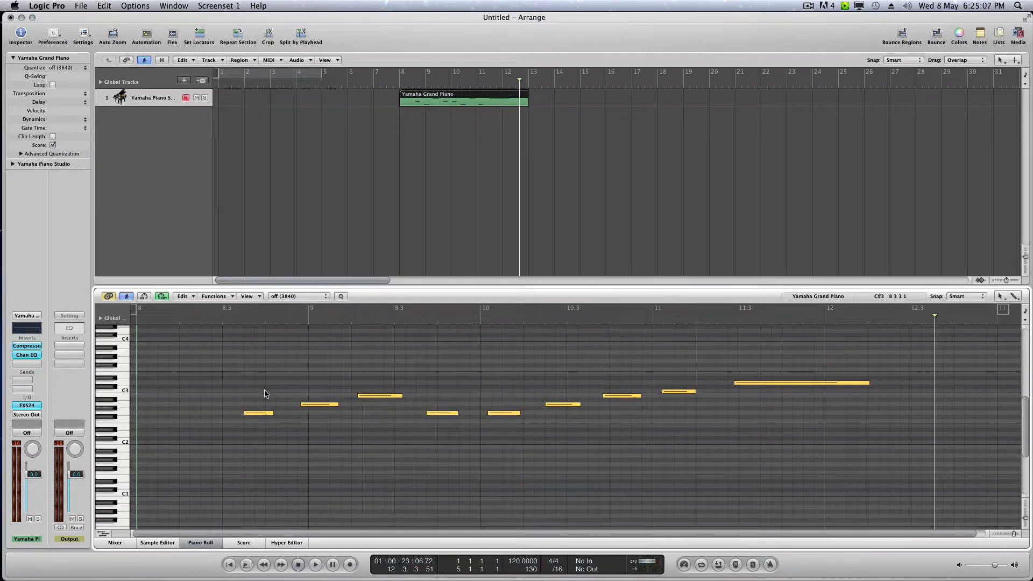
# - Try moving the melody's first note up to A2 and undo the move, with the notes enlarged horizontally in the Piano Roll
pyautogui.moveTo(266, 413); pyautogui.dragTo(304, 404)
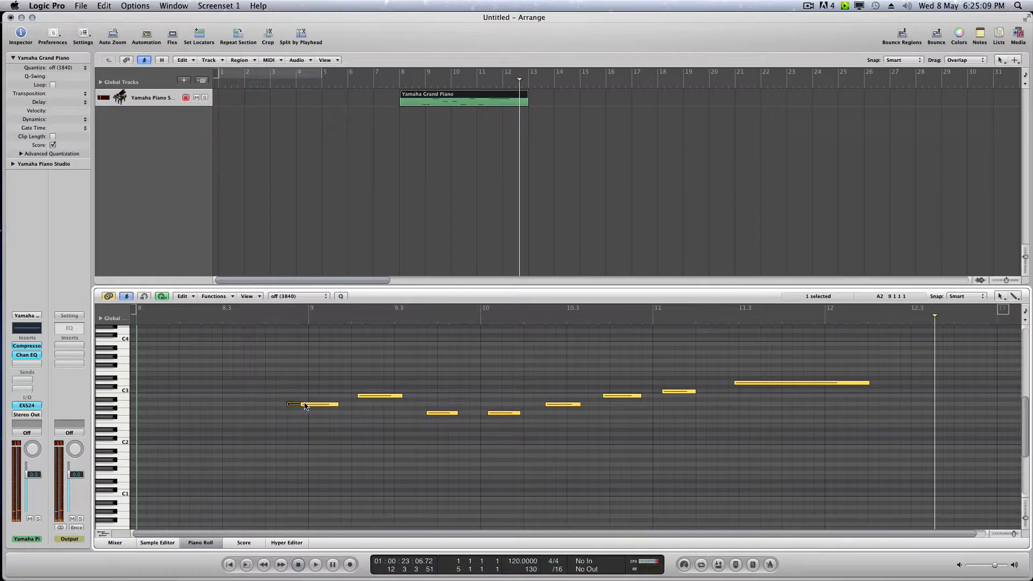
pyautogui.press('super+z')
pyautogui.click(1015, 534)
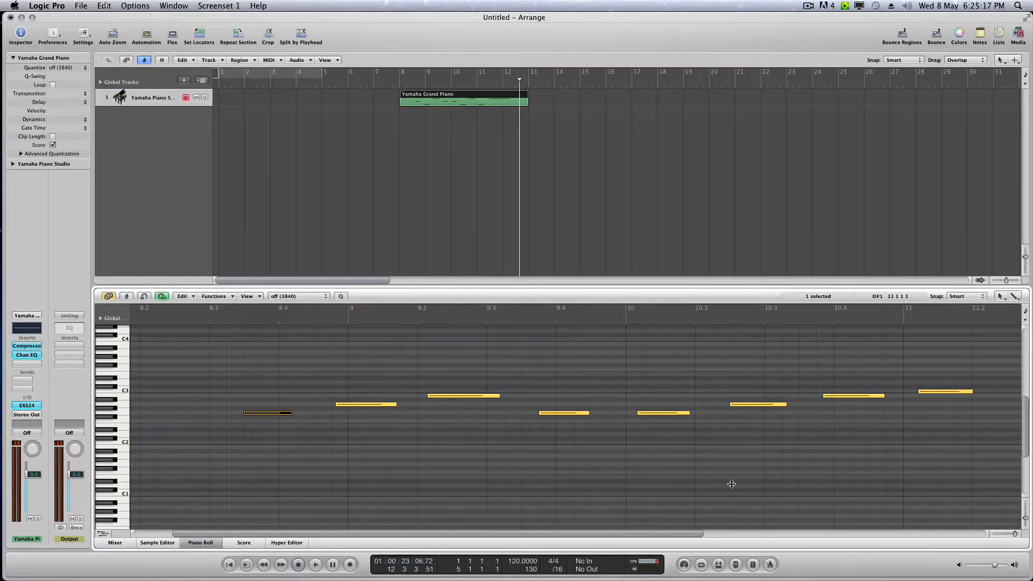
pyautogui.moveTo(645, 535); pyautogui.dragTo(637, 535)
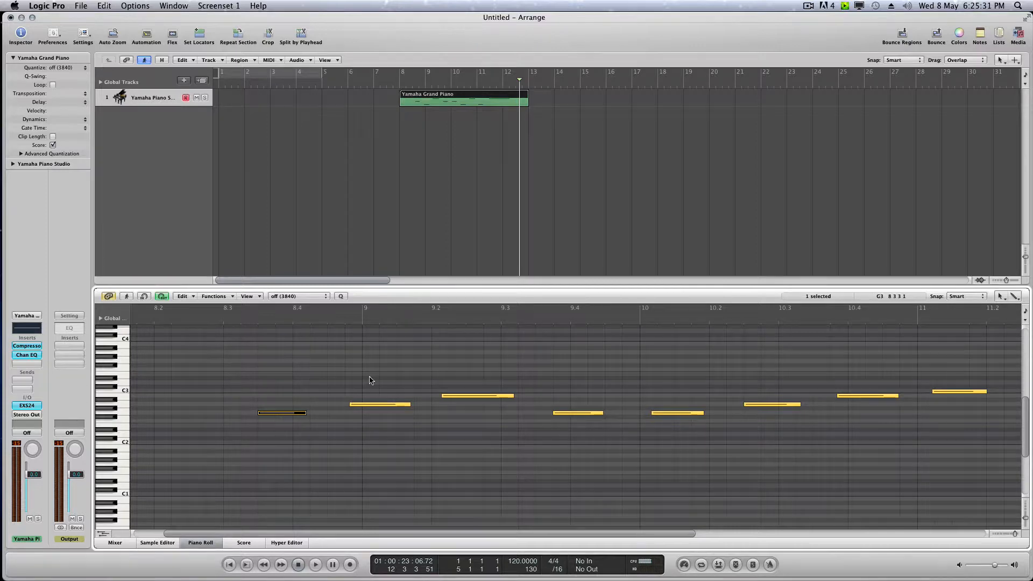
# - Quantize the melody's first eight notes to 1/16-Note, then undo and reapply the quantization to compare the timing
pyautogui.click(987, 502)
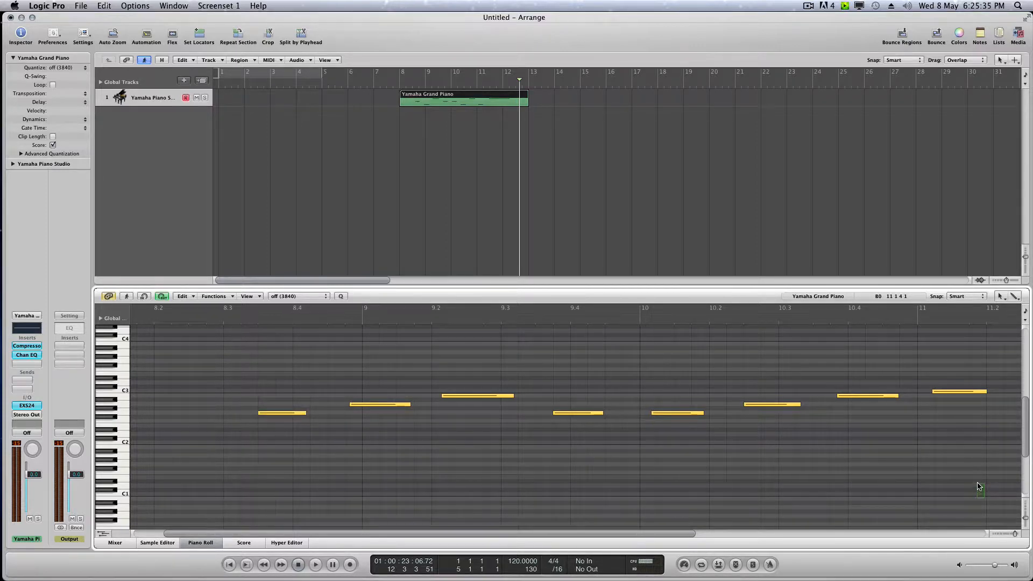
pyautogui.moveTo(984, 497); pyautogui.dragTo(276, 370)
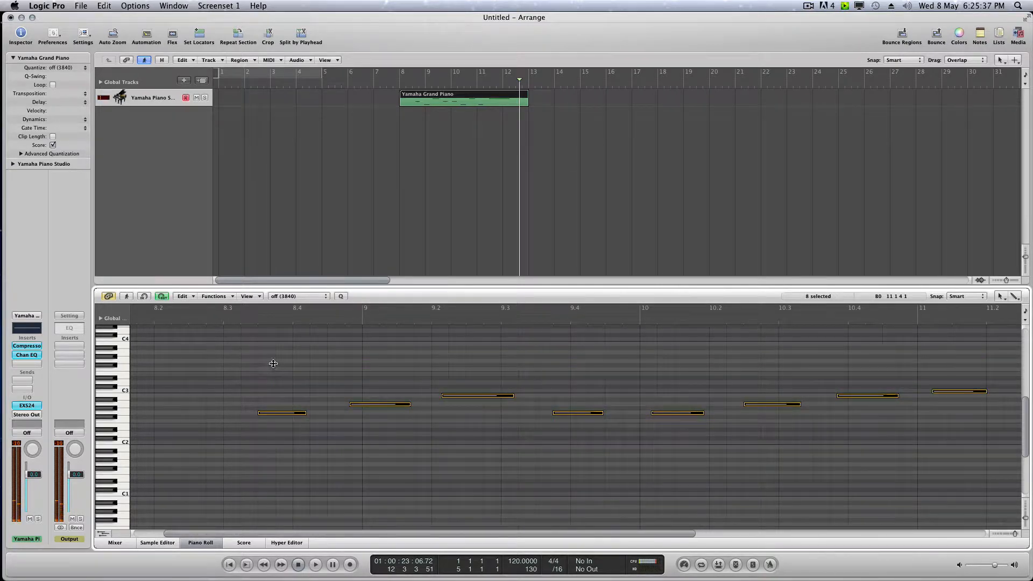
pyautogui.click(289, 296)
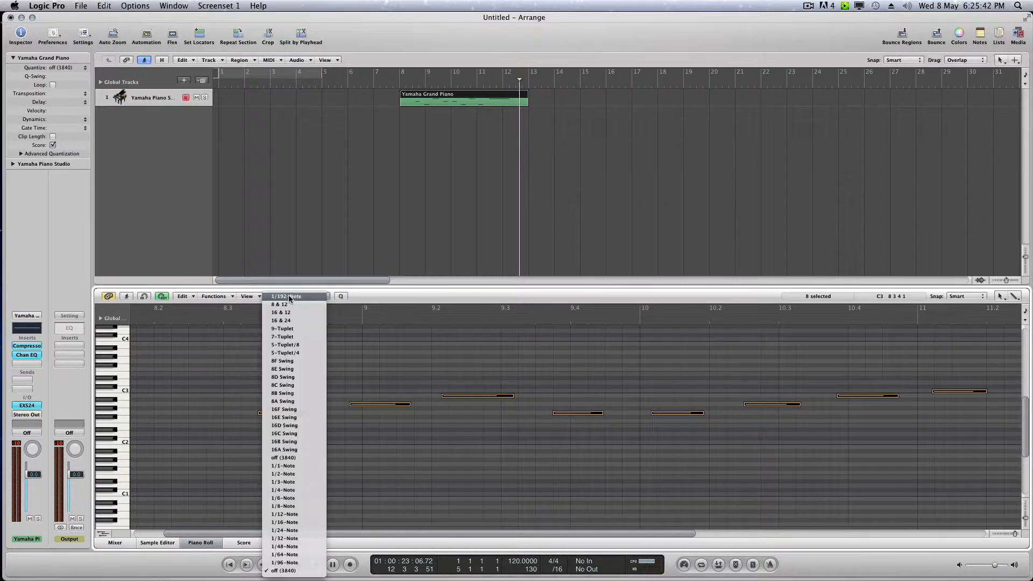
pyautogui.click(298, 525)
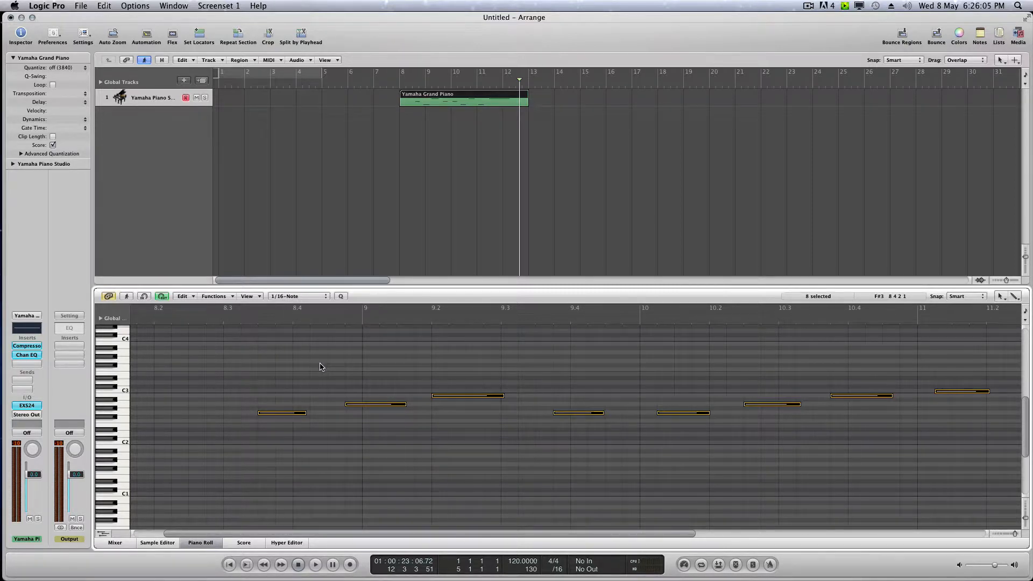
pyautogui.press('super+z')
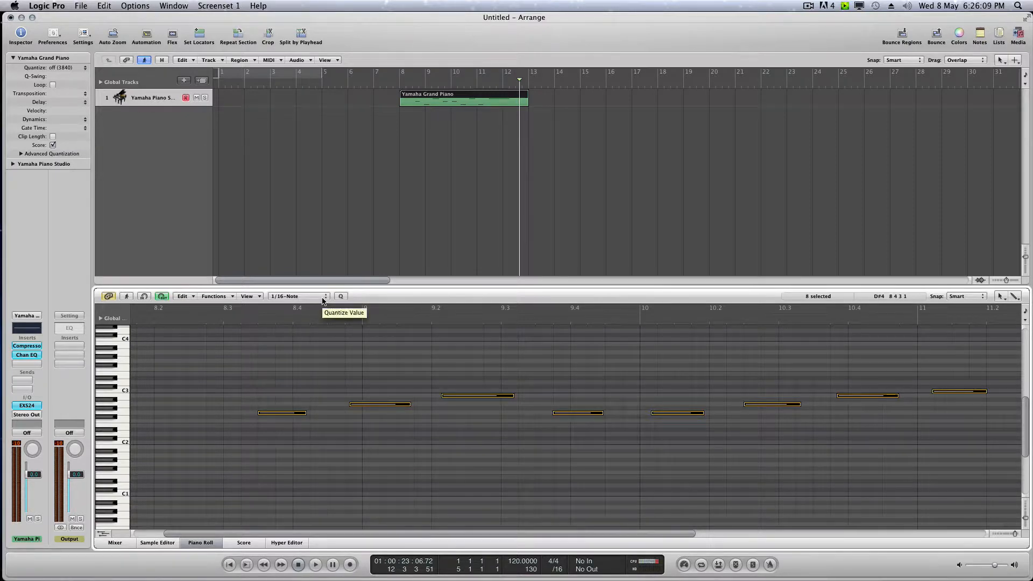
pyautogui.press('q')
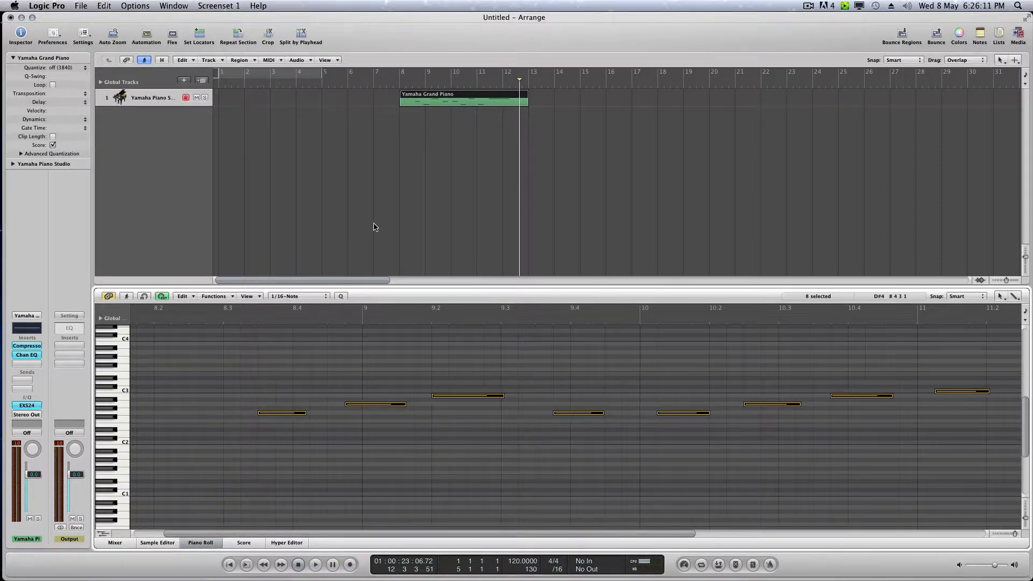
# - Play back the quantized piano region from its start at bar 8, stop it and deselect the notes
pyautogui.click(399, 87)
pyautogui.press('space')
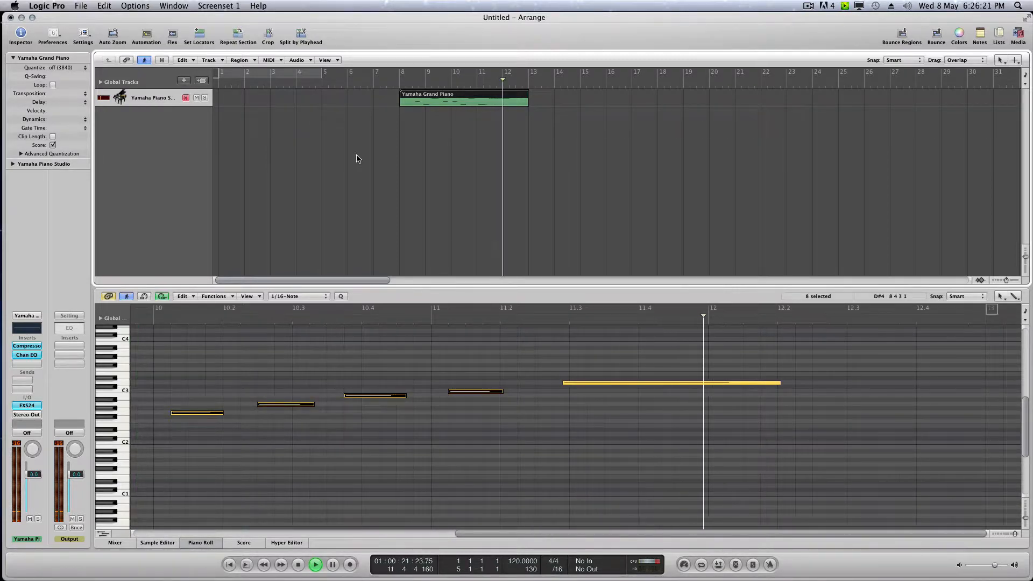
pyautogui.press('space')
pyautogui.click(582, 418)
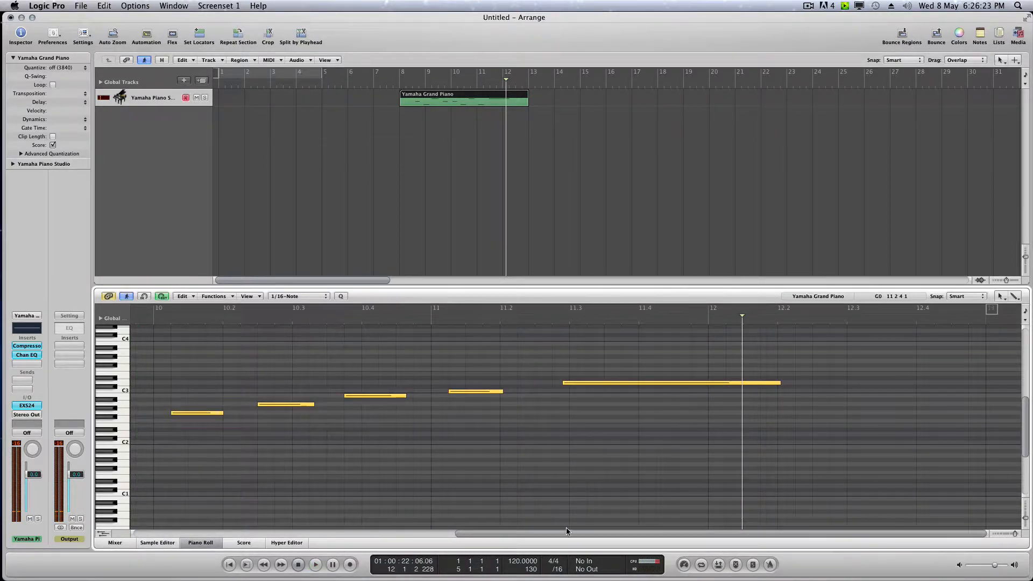
# - Try different velocities on the melody's first note with the Velocity Tool and leave it low, in the blue range
pyautogui.moveTo(566, 533); pyautogui.dragTo(288, 535)
pyautogui.hscroll(-3, 392, 512)
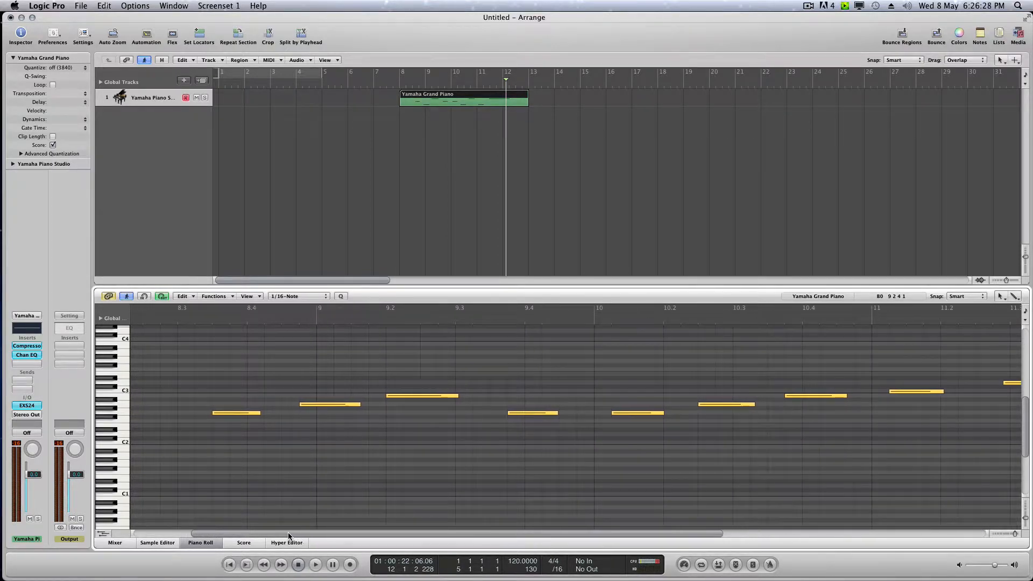
pyautogui.click(1001, 297)
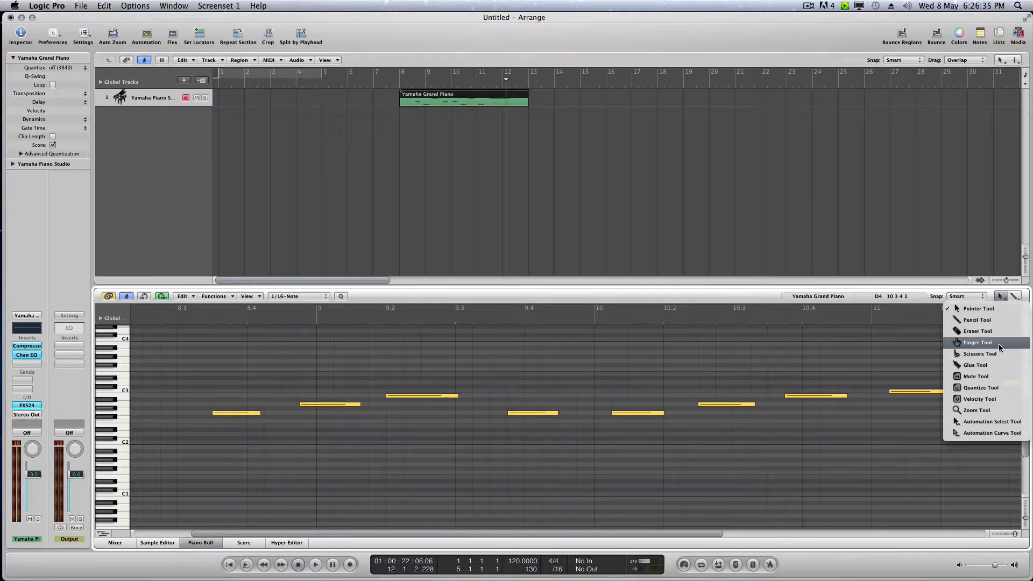
pyautogui.click(975, 401)
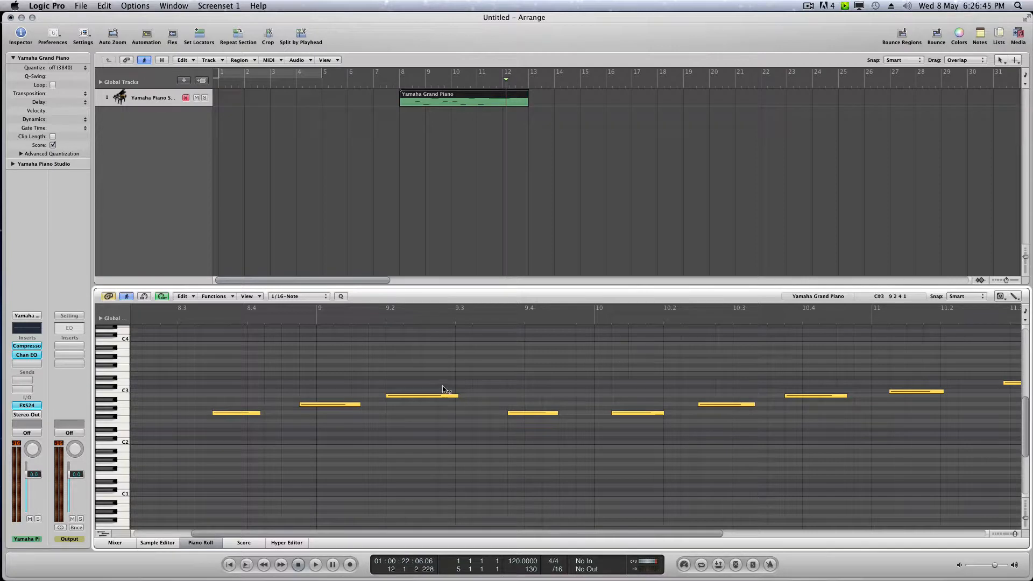
pyautogui.click(246, 415)
pyautogui.moveTo(243, 415); pyautogui.dragTo(242, 466)
pyautogui.click(245, 466)
pyautogui.moveTo(229, 418); pyautogui.dragTo(237, 316)
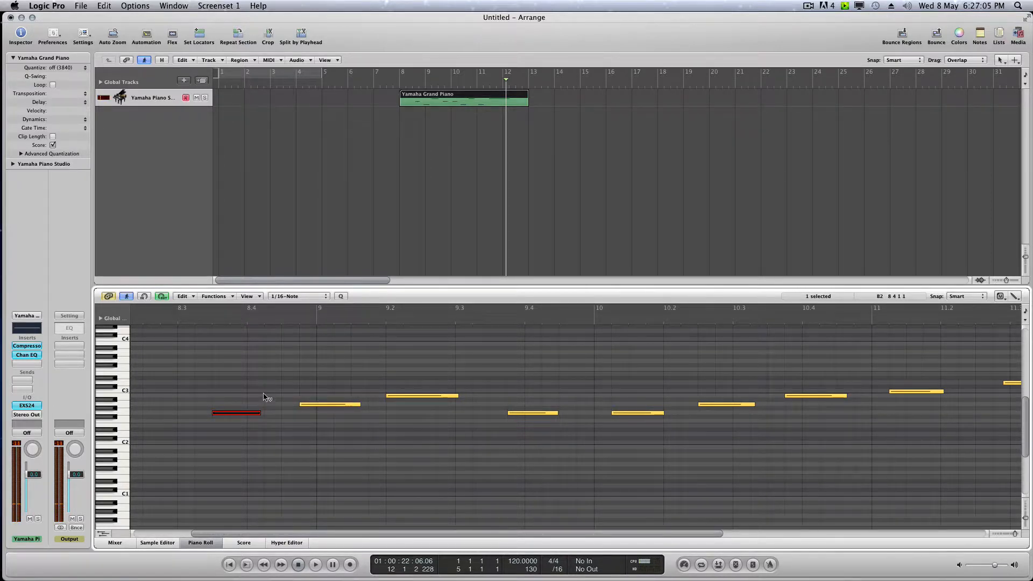
pyautogui.moveTo(250, 414); pyautogui.dragTo(248, 461)
# - Vary the velocities of the melody's second to eighth notes, raising the third and seventh and lowering the others
pyautogui.moveTo(314, 404); pyautogui.dragTo(313, 426)
pyautogui.moveTo(403, 397); pyautogui.dragTo(410, 375)
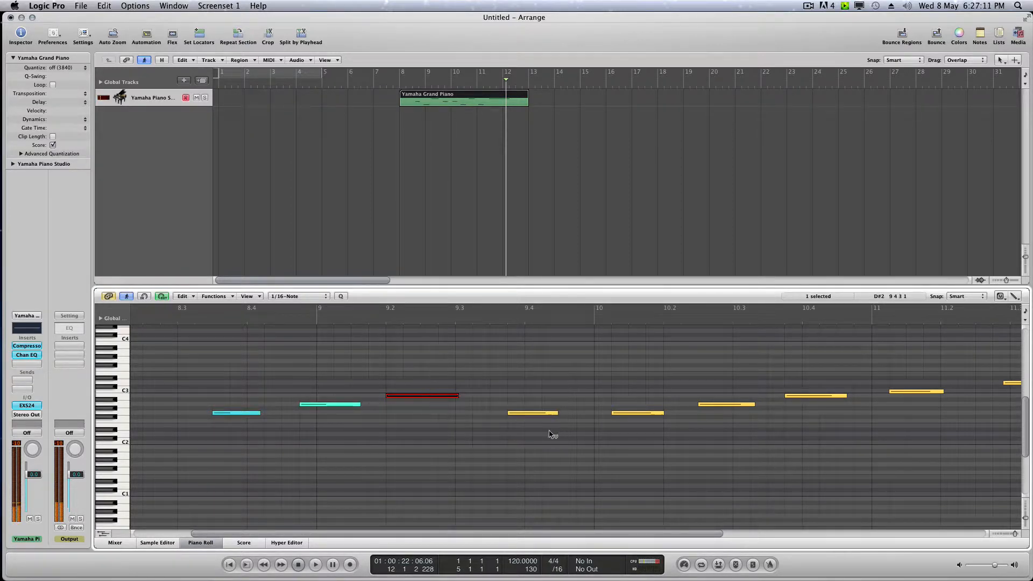
pyautogui.moveTo(537, 416); pyautogui.dragTo(529, 432)
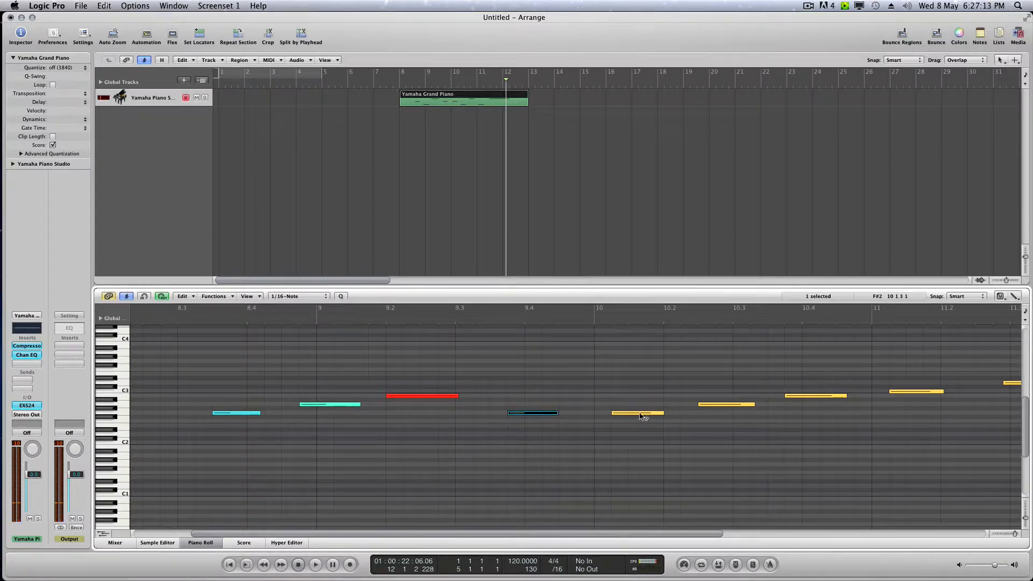
pyautogui.moveTo(640, 414)
pyautogui.mouseDown()
pyautogui.moveTo(648, 394)
pyautogui.moveTo(638, 430)
pyautogui.mouseUp()
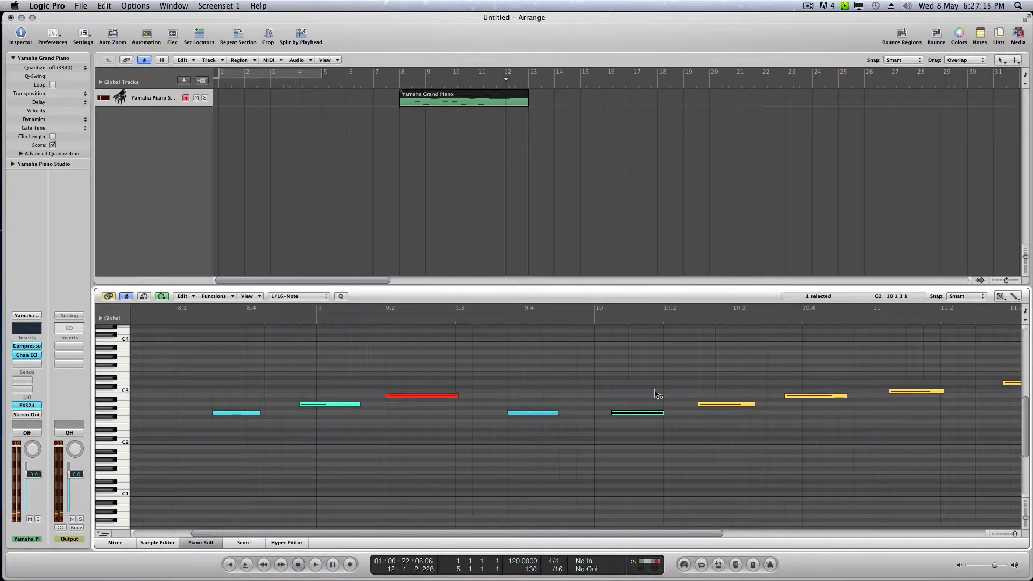
pyautogui.moveTo(708, 407); pyautogui.dragTo(708, 400)
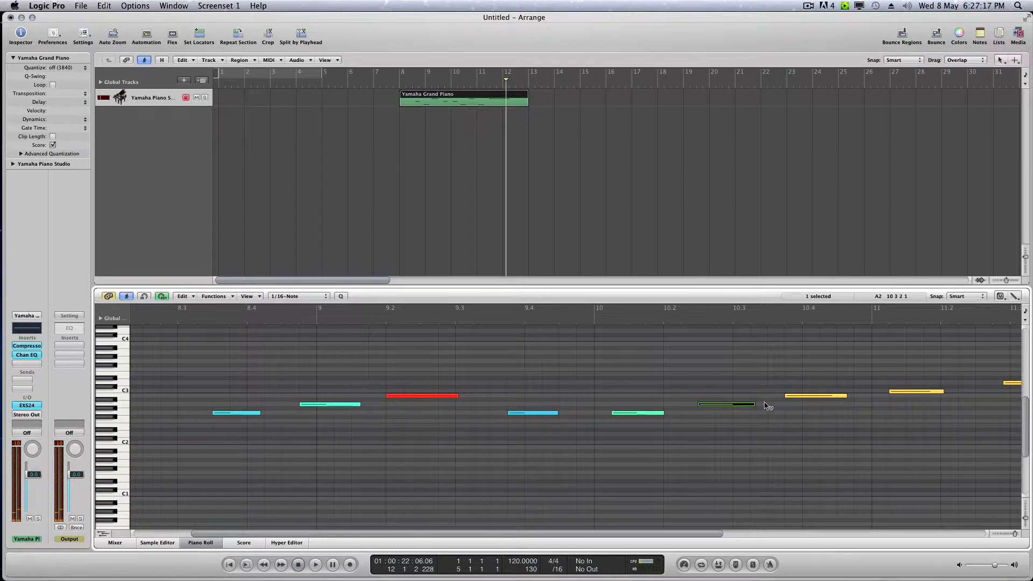
pyautogui.click(791, 397)
pyautogui.click(937, 391)
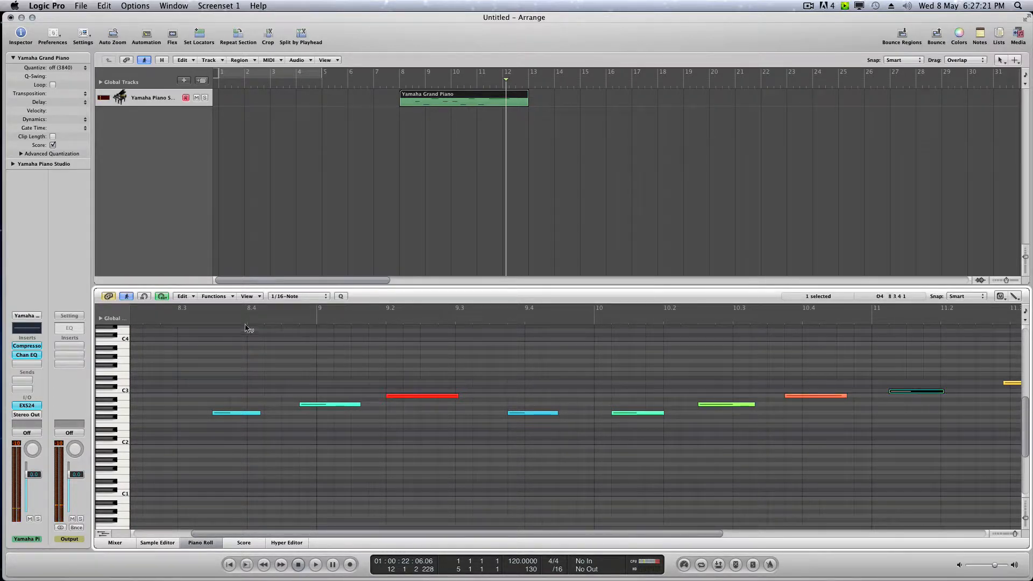
# - Play back the melody with its varied velocities from around beat 8.3 and stop it near bar 12
pyautogui.click(200, 318)
pyautogui.press('space')
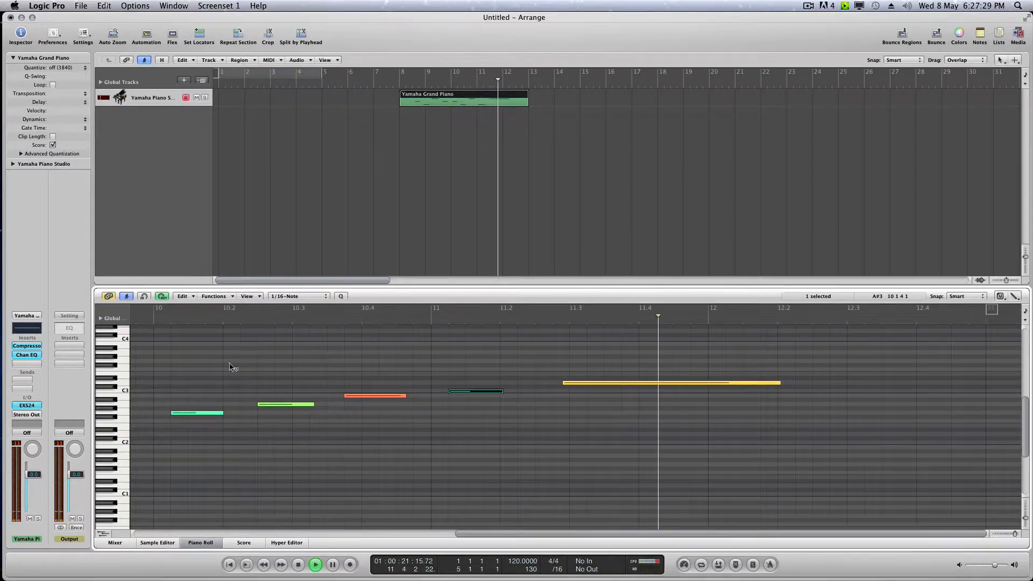
pyautogui.press('space')
# - With the Pointer Tool, move the C3 note earlier to the start of bar 11 and the long D3 note to beat 11.2
pyautogui.moveTo(480, 533); pyautogui.dragTo(318, 520)
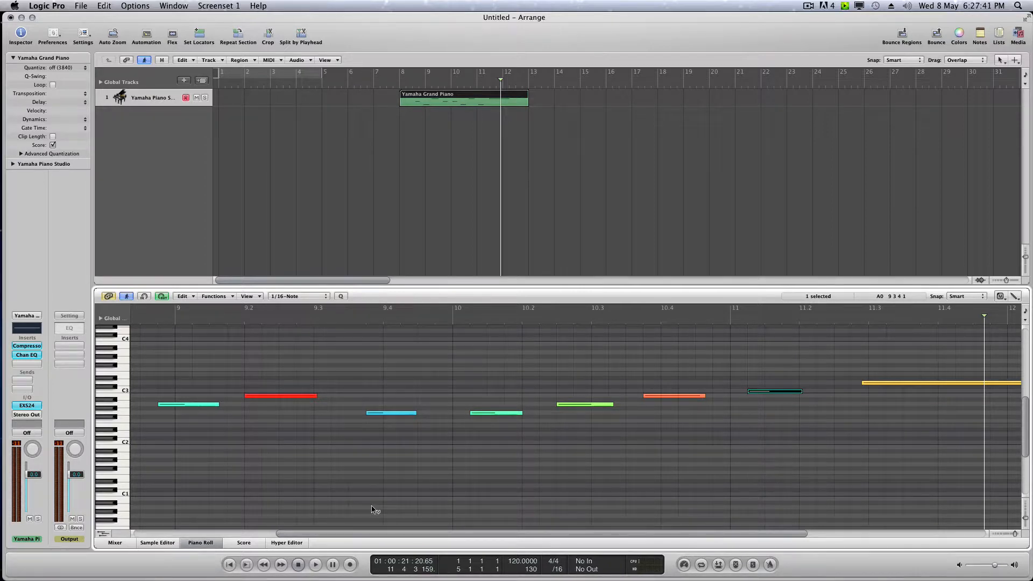
pyautogui.click(1001, 296)
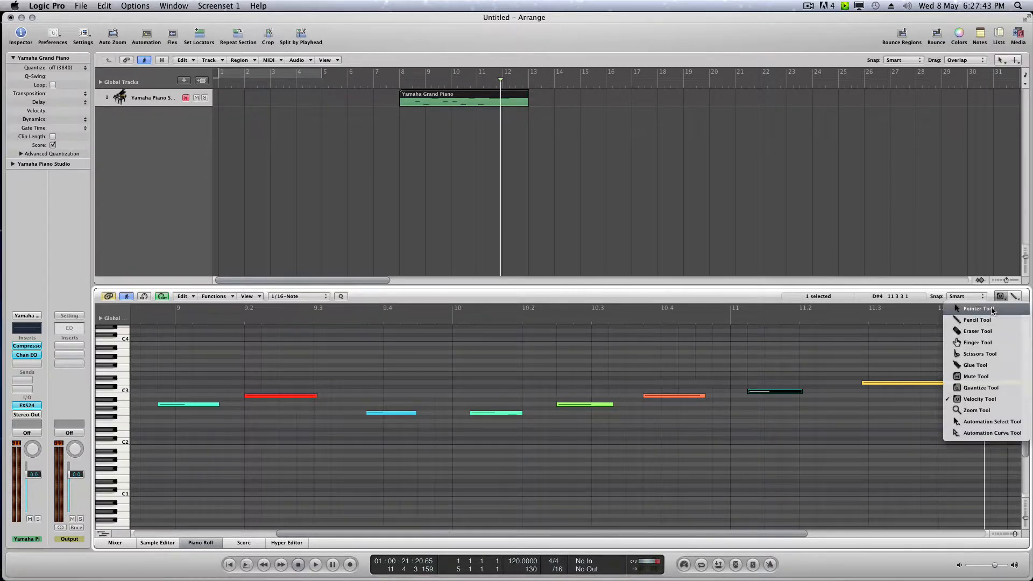
pyautogui.click(991, 308)
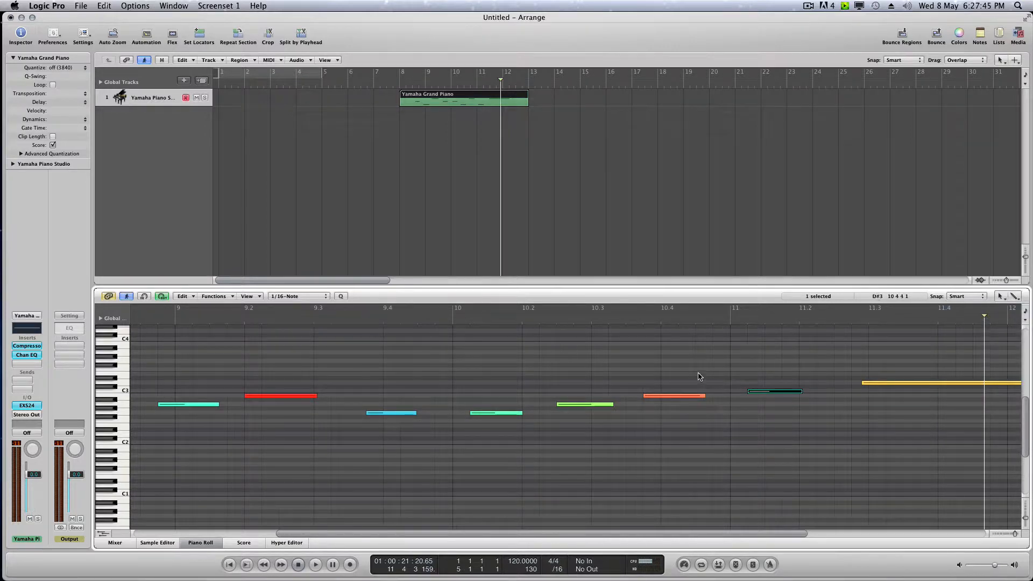
pyautogui.moveTo(783, 392); pyautogui.dragTo(764, 392)
pyautogui.moveTo(876, 384); pyautogui.dragTo(812, 384)
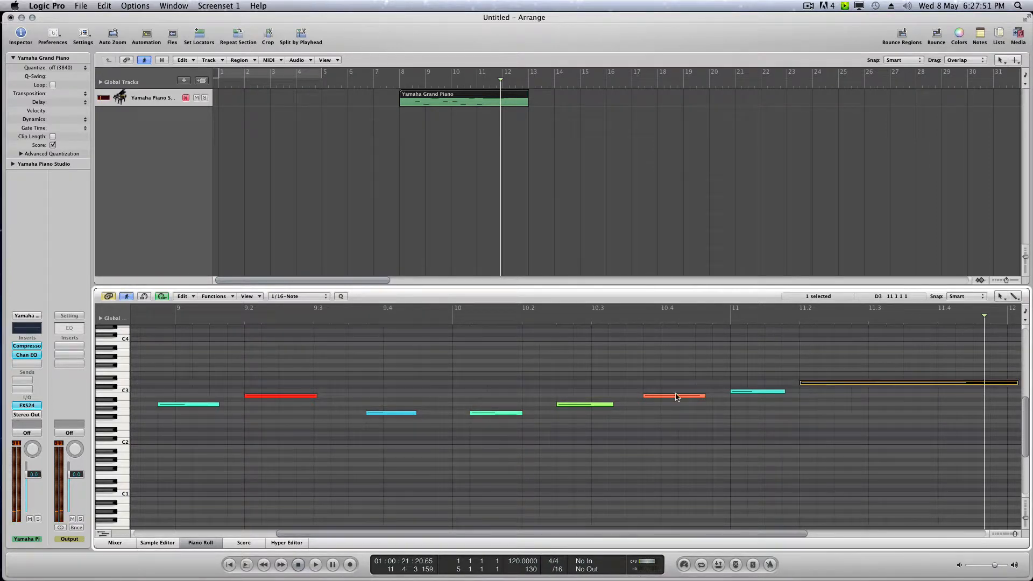
# - Move the A2 note to beat 10.2, the two G2 notes to bar 10 and beat 9.4, and the B2 note slightly later than 9.2
pyautogui.moveTo(584, 408); pyautogui.dragTo(483, 414)
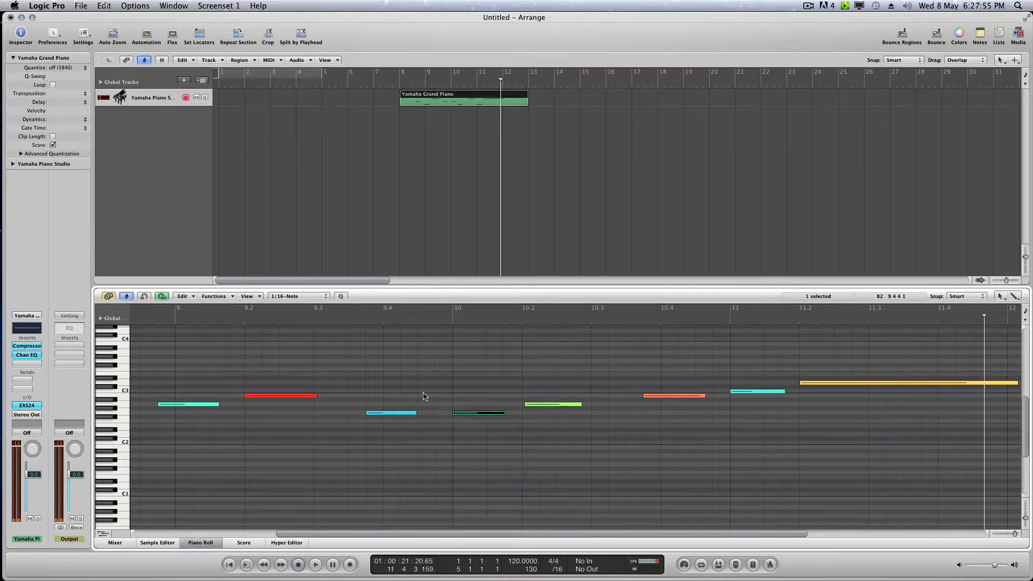
pyautogui.moveTo(386, 413); pyautogui.dragTo(402, 415)
pyautogui.moveTo(301, 396); pyautogui.dragTo(319, 397)
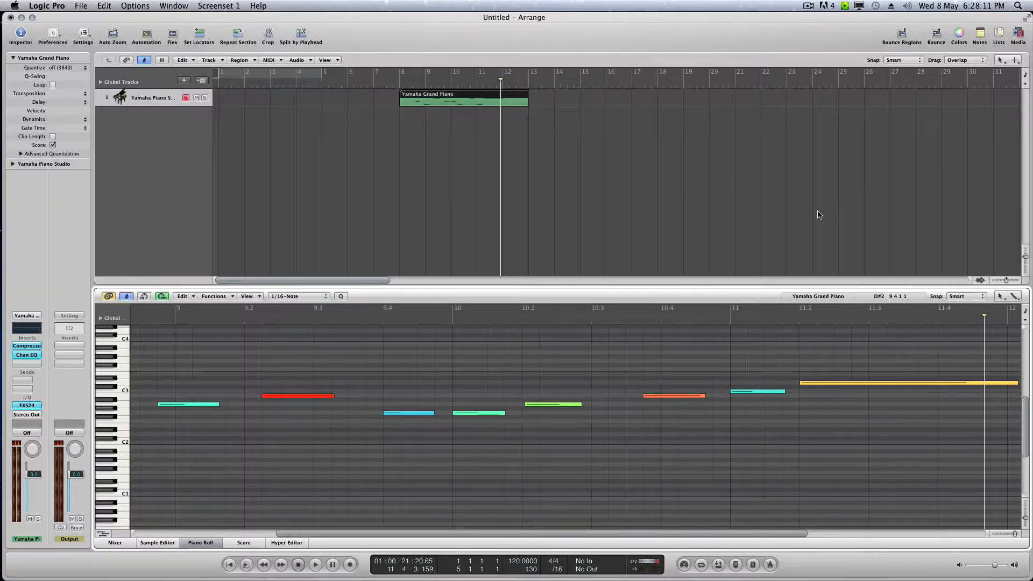
# - Draw six short notes below the melody across bar 10 with the Pencil Tool, between A1 and D2
pyautogui.click(1004, 297)
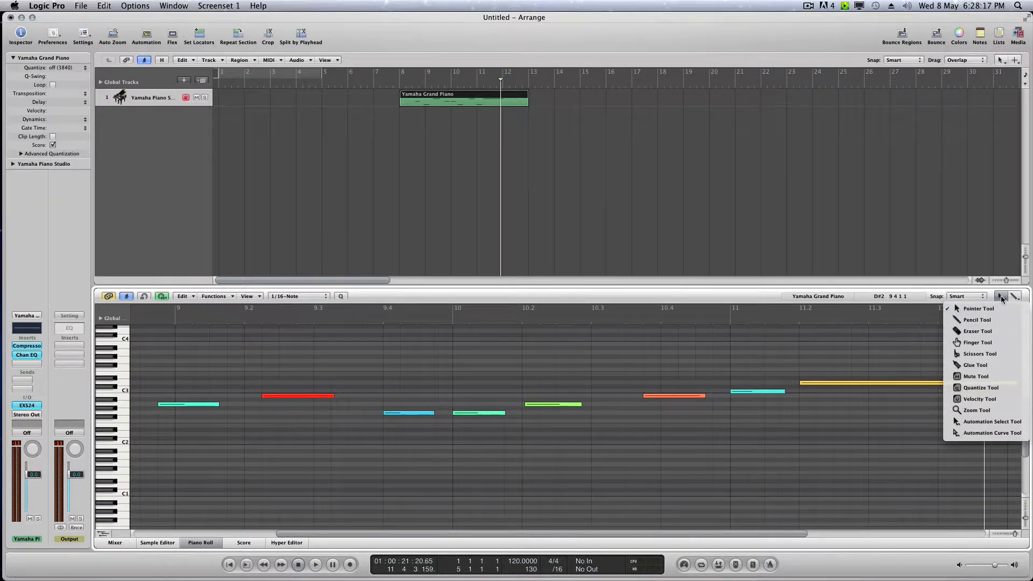
pyautogui.click(632, 391)
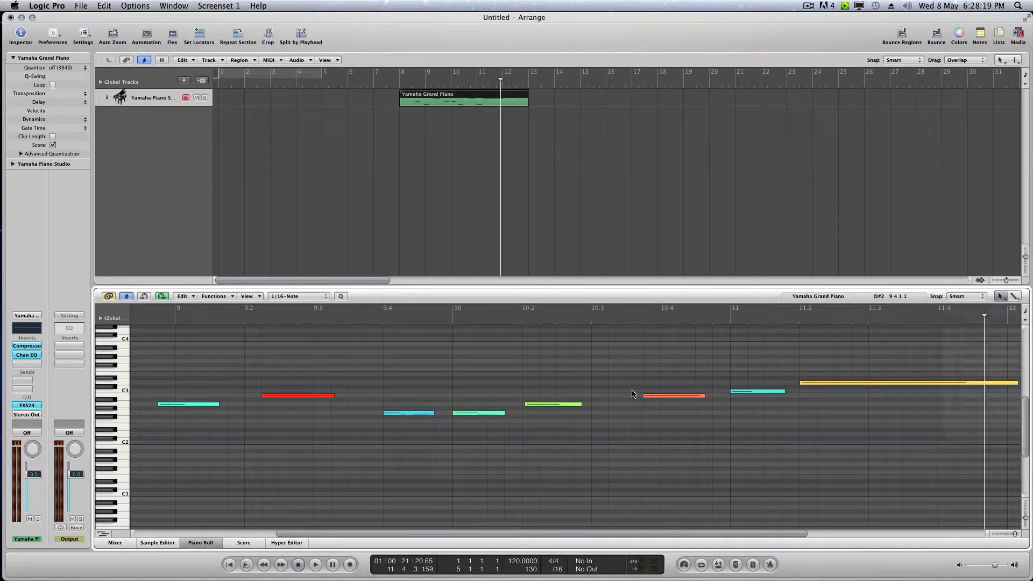
pyautogui.press('super')
pyautogui.click(454, 439)
pyautogui.click(488, 447)
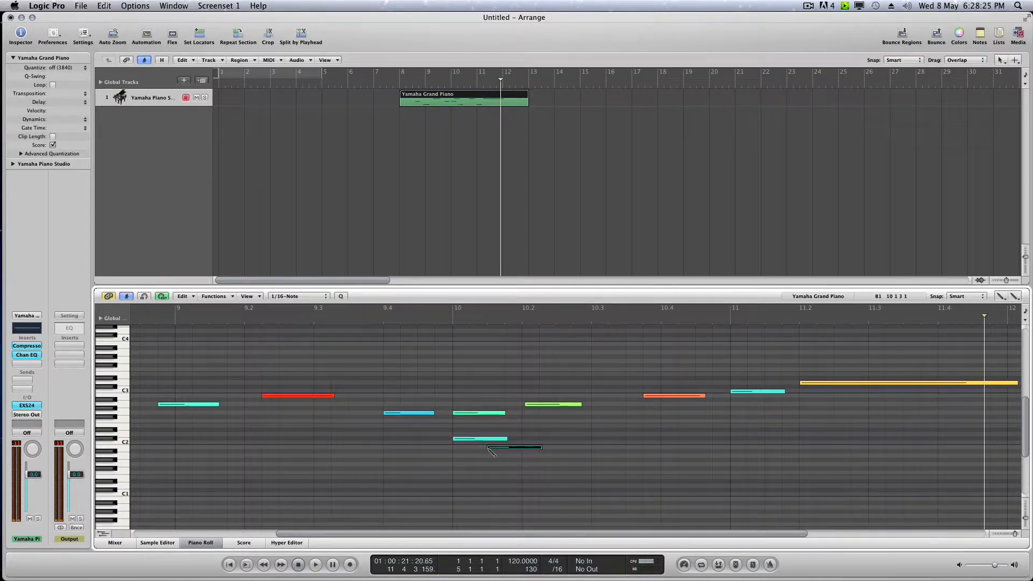
pyautogui.click(541, 456)
pyautogui.click(593, 447)
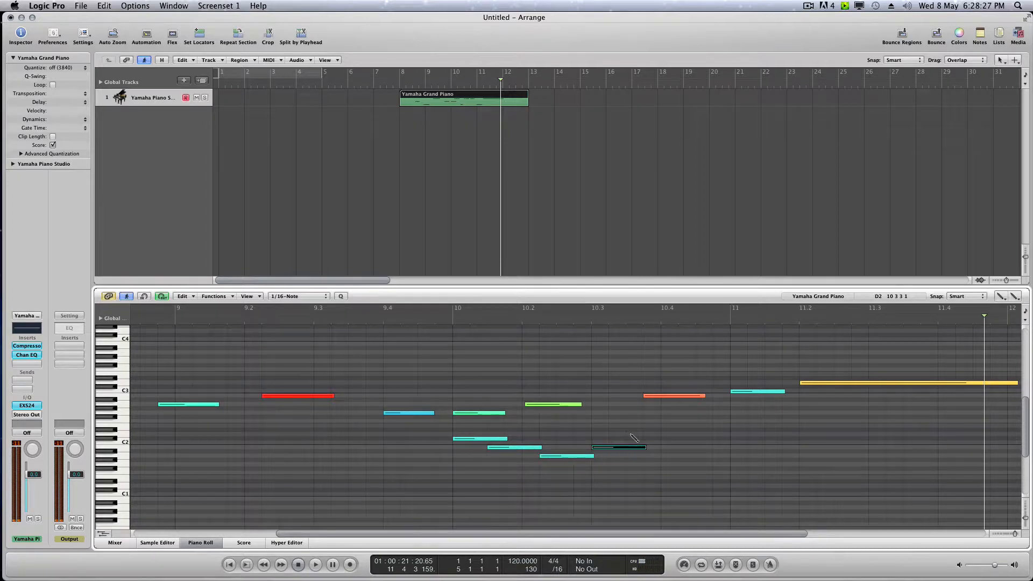
pyautogui.click(627, 434)
pyautogui.click(680, 443)
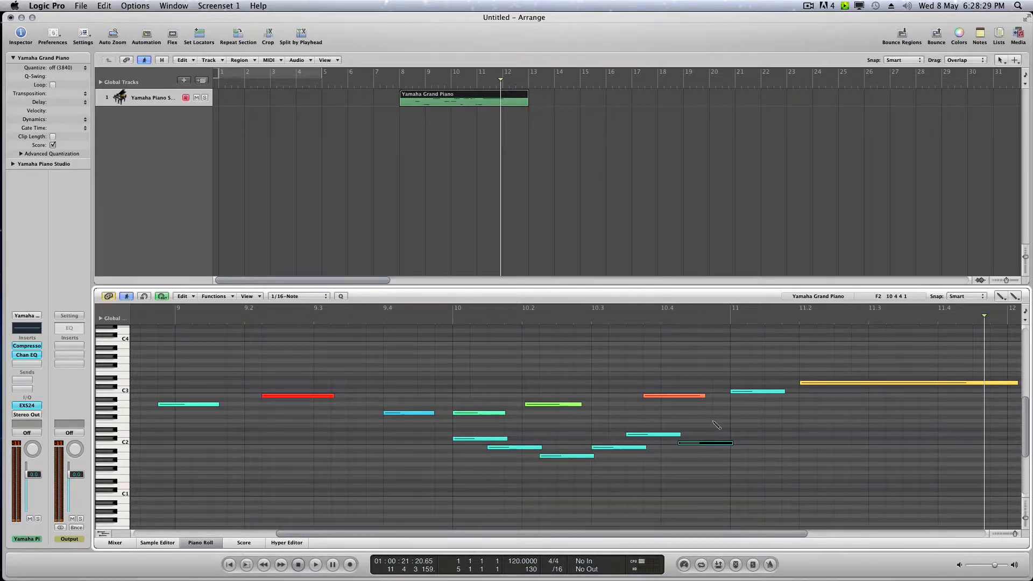
# - Draw three more short notes at different pitches just before bar 9 and close the Piano Roll
pyautogui.click(137, 426)
pyautogui.click(141, 400)
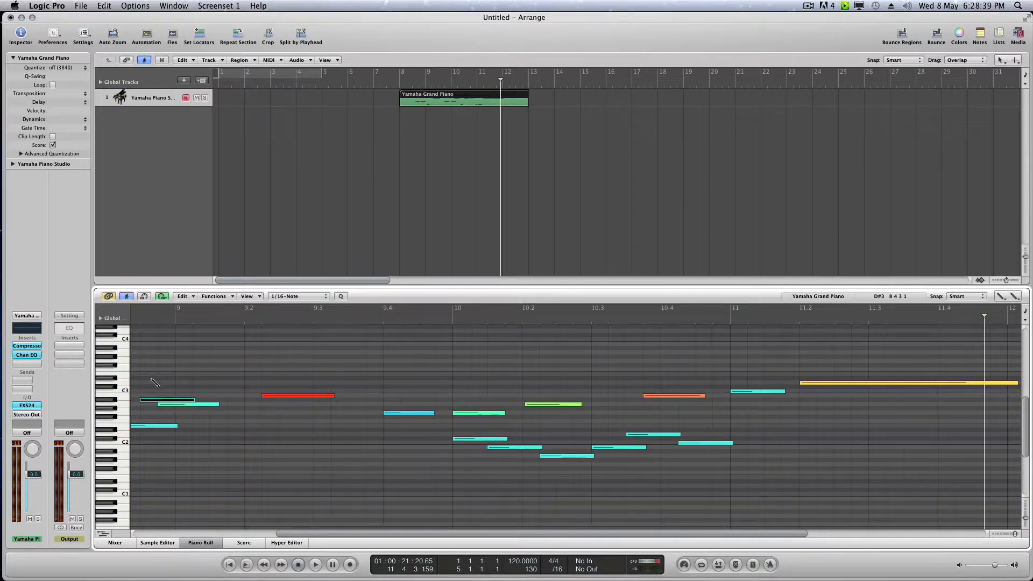
pyautogui.click(153, 379)
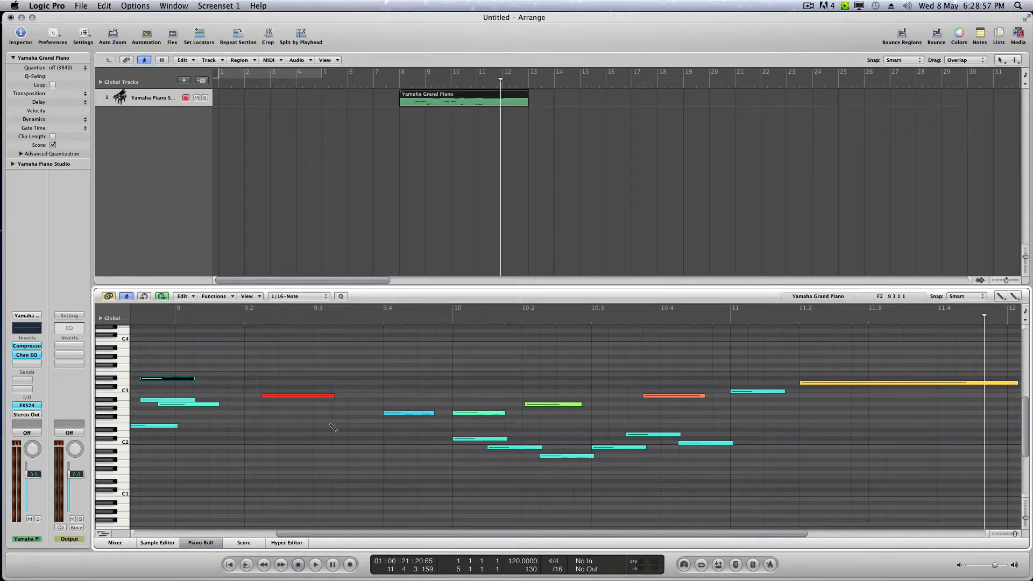
pyautogui.click(197, 544)
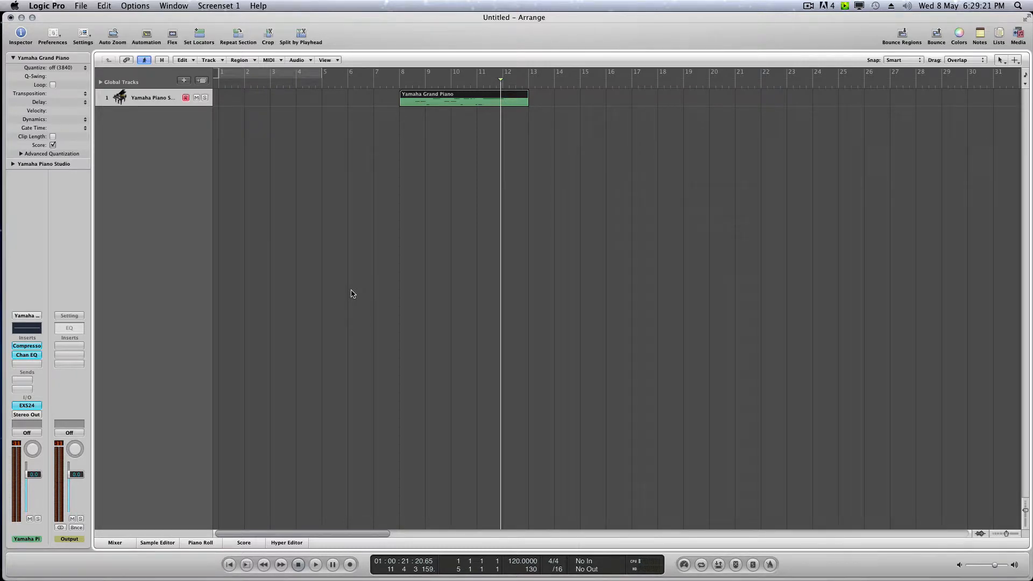
# - Create one new mono audio track that takes Input 1 and plays through Output 1-2
pyautogui.click(185, 81)
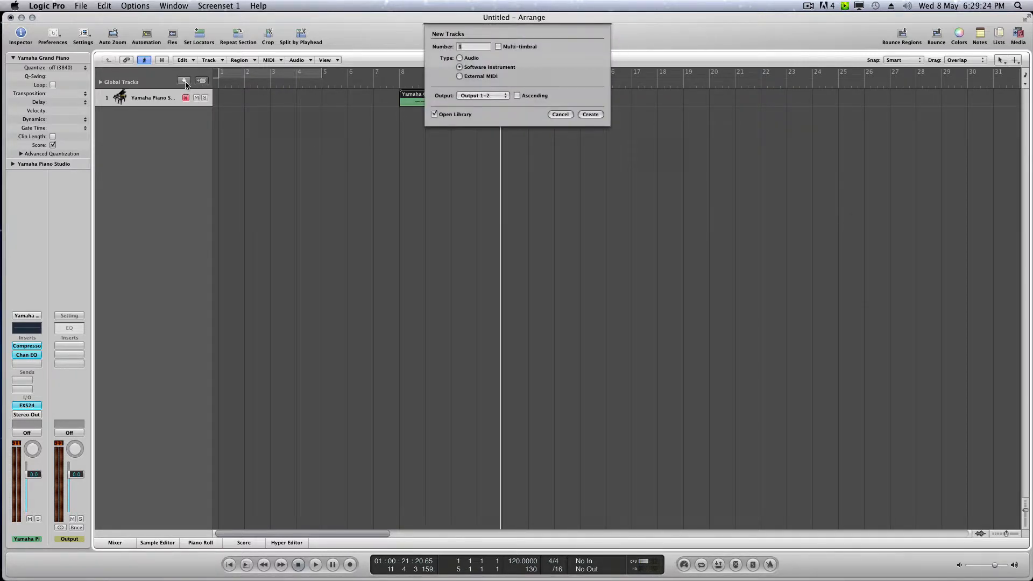
pyautogui.click(471, 58)
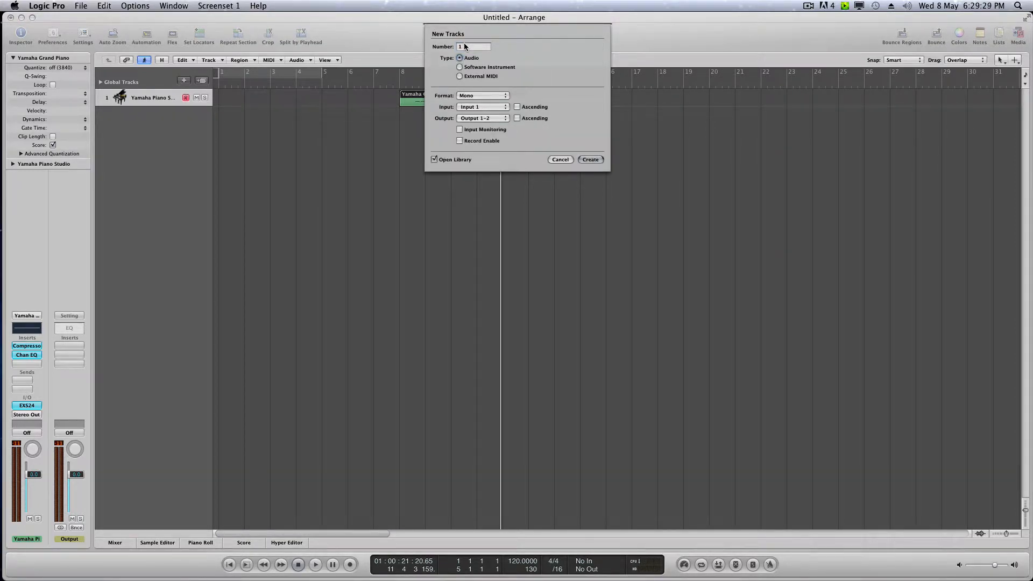
pyautogui.doubleClick(467, 47)
pyautogui.click(494, 108)
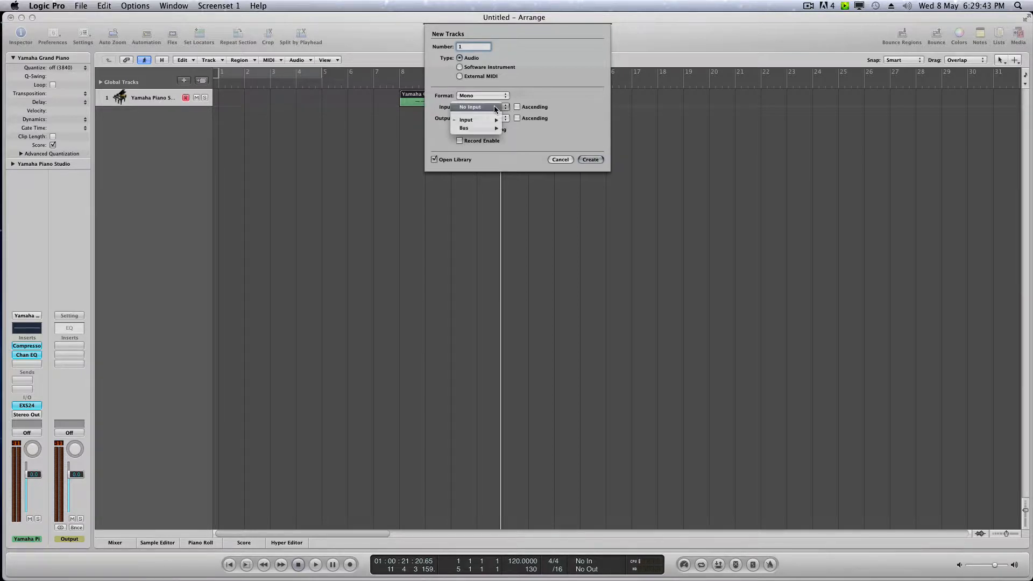
pyautogui.moveTo(493, 121)
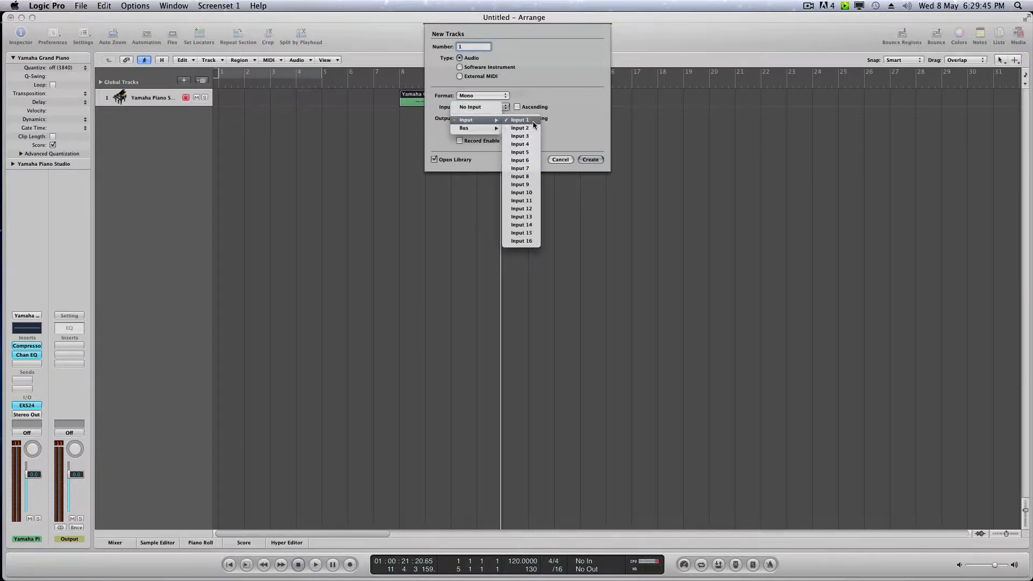
pyautogui.click(533, 120)
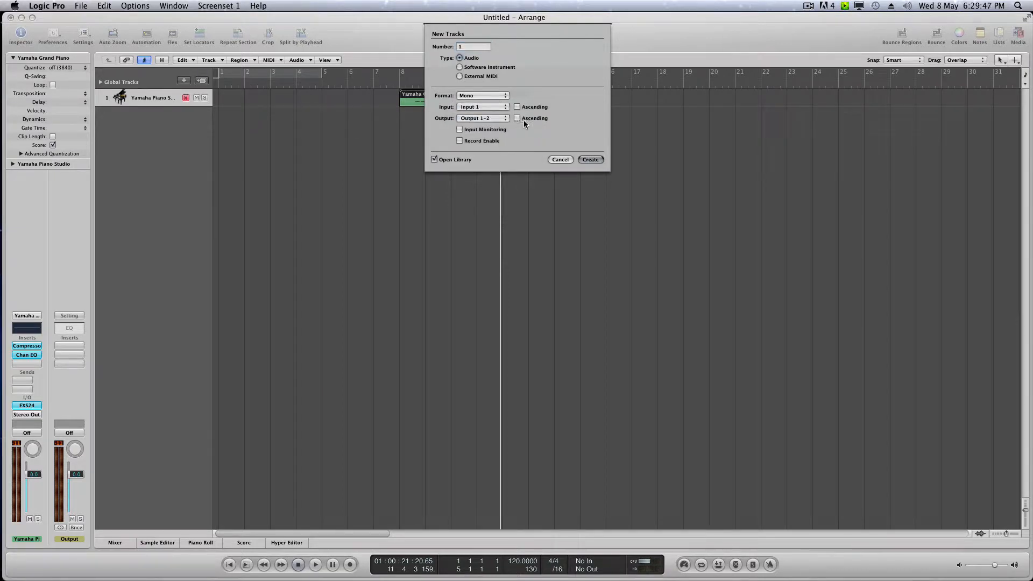
pyautogui.click(591, 160)
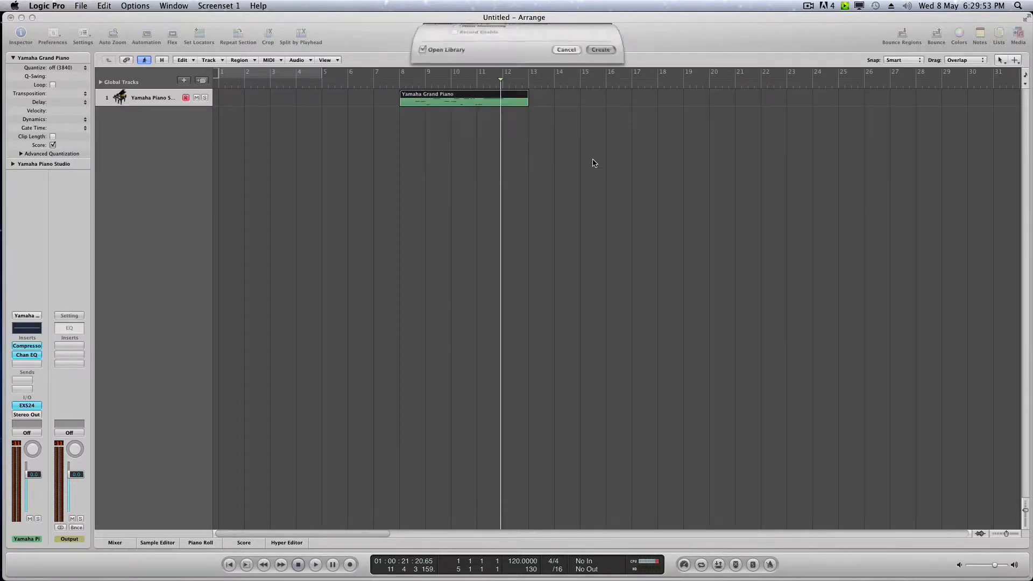
# - Delete the Yamaha Grand Piano region and its software instrument track
pyautogui.click(132, 97)
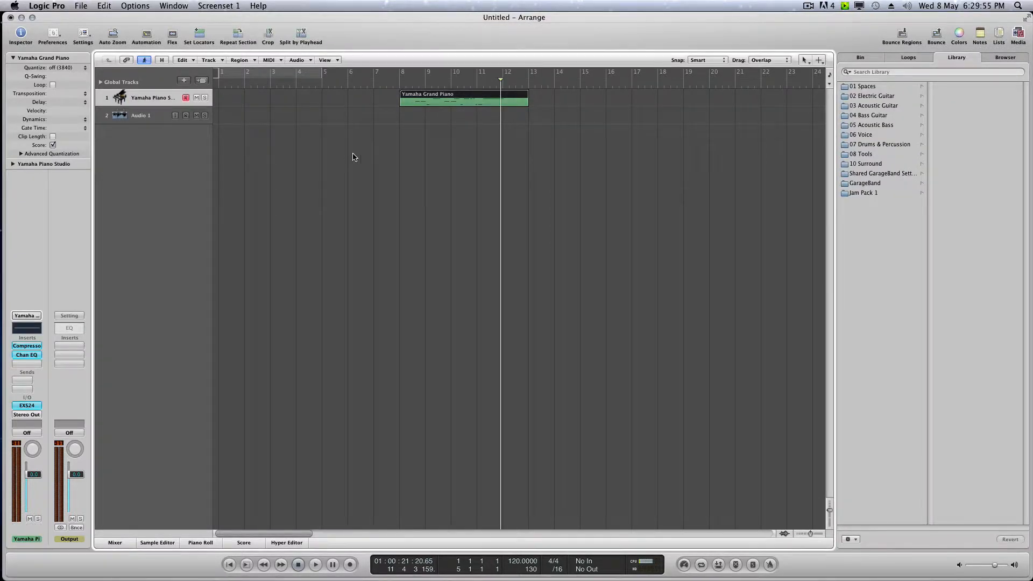
pyautogui.press('Delete')
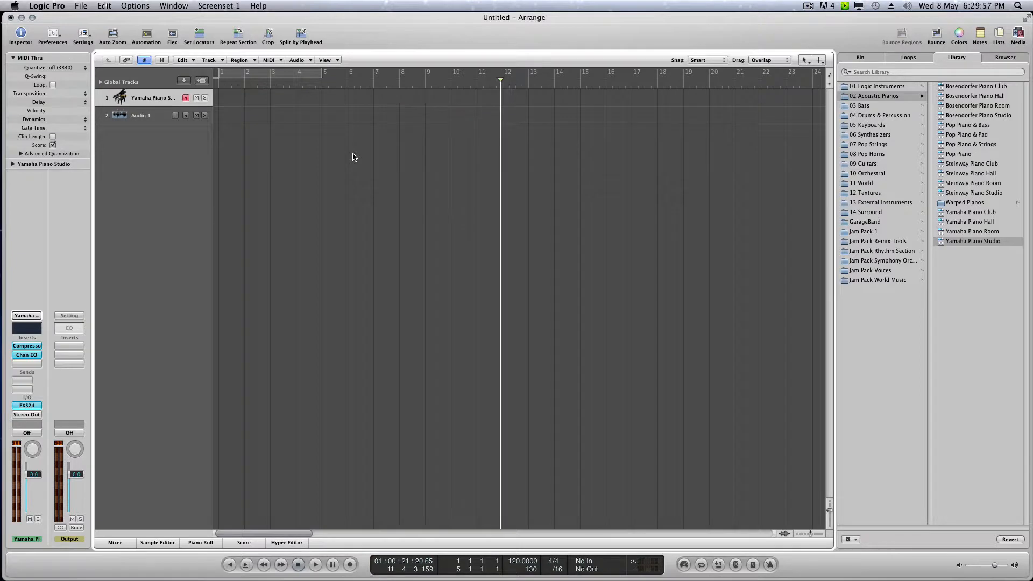
pyautogui.press('super+BackSpace')
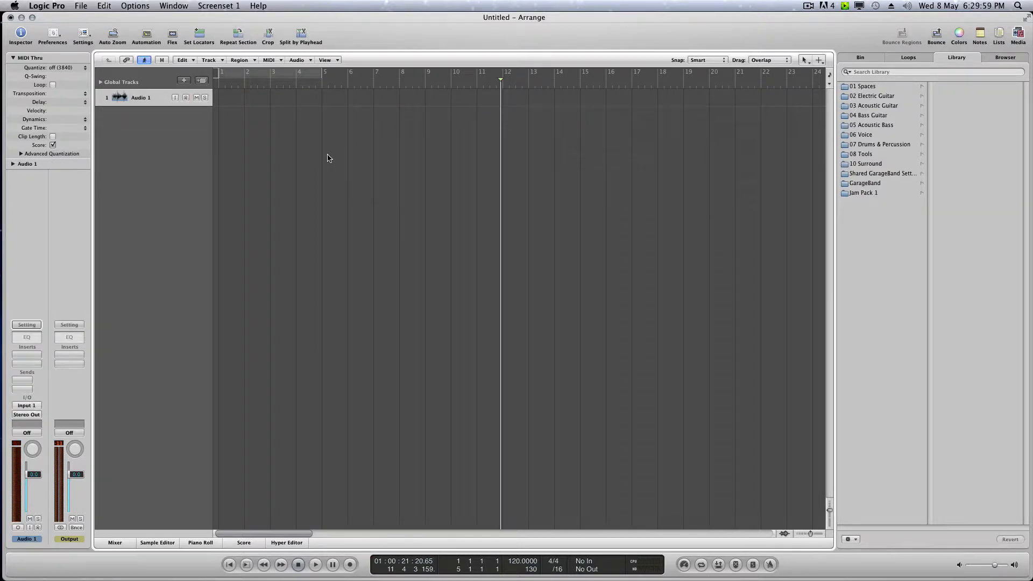
# - Close the media area and return the playhead to the start of the project
pyautogui.click(1017, 33)
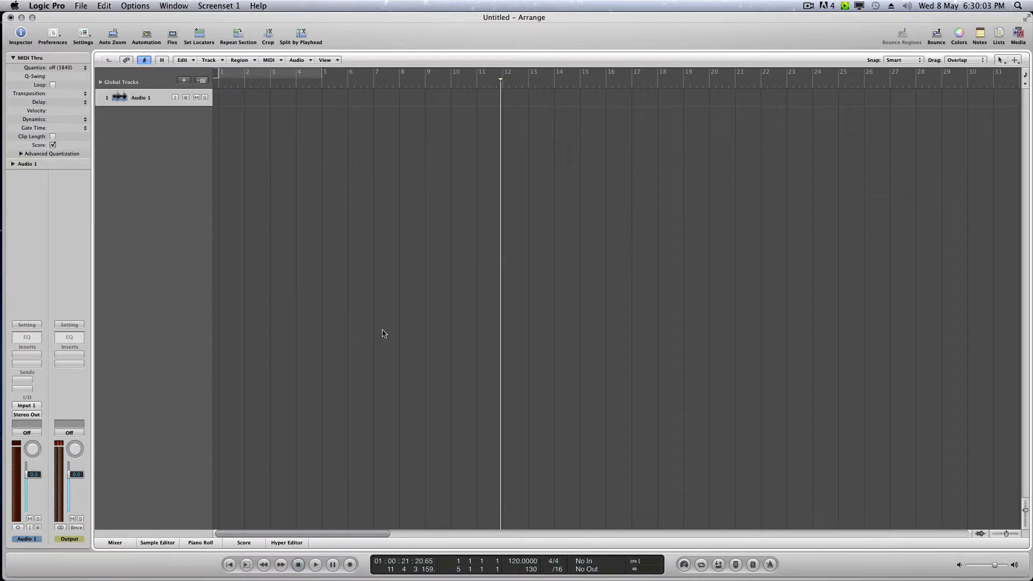
pyautogui.click(231, 565)
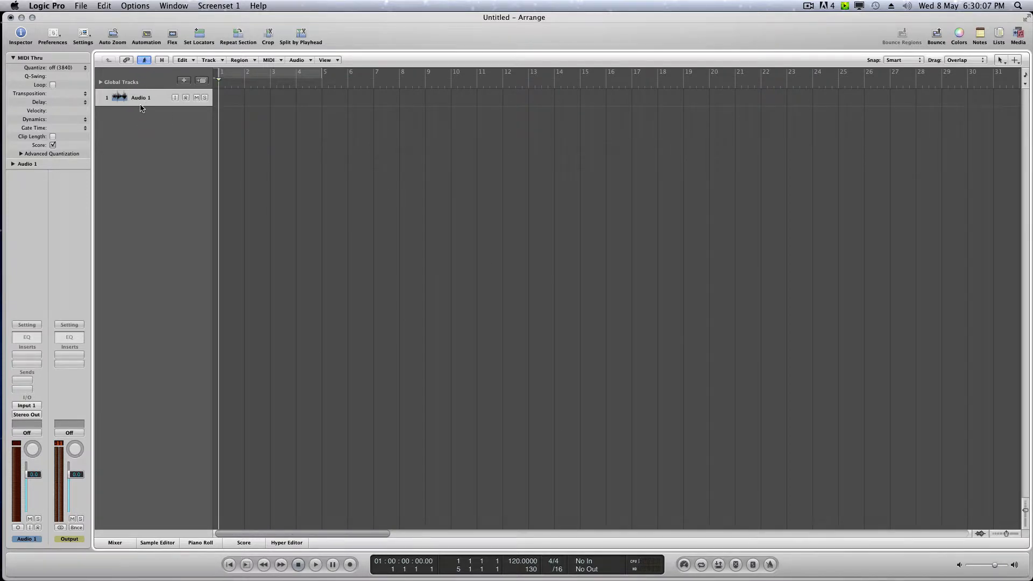
pyautogui.click(21, 34)
pyautogui.click(21, 33)
# - Review the input and output routing options of the Audio 1 channel, keeping Input 1 and Stereo Output
pyautogui.click(31, 408)
pyautogui.moveTo(43, 432)
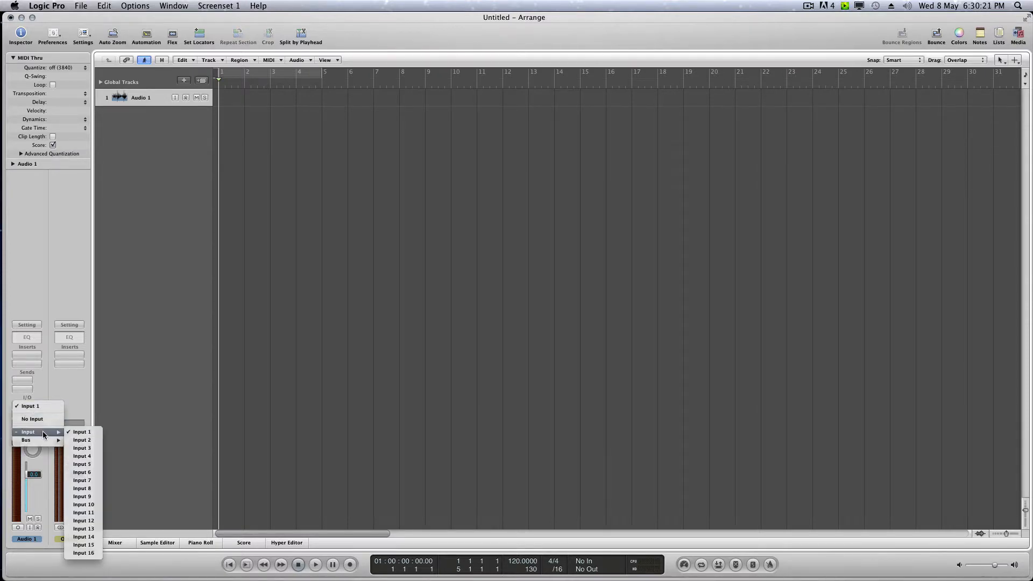
pyautogui.click(81, 431)
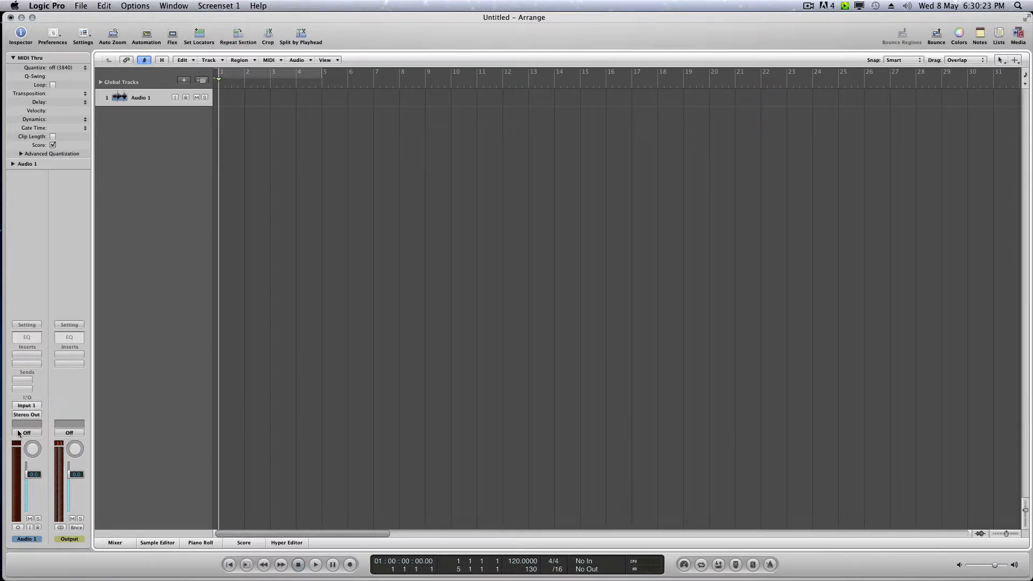
pyautogui.click(21, 416)
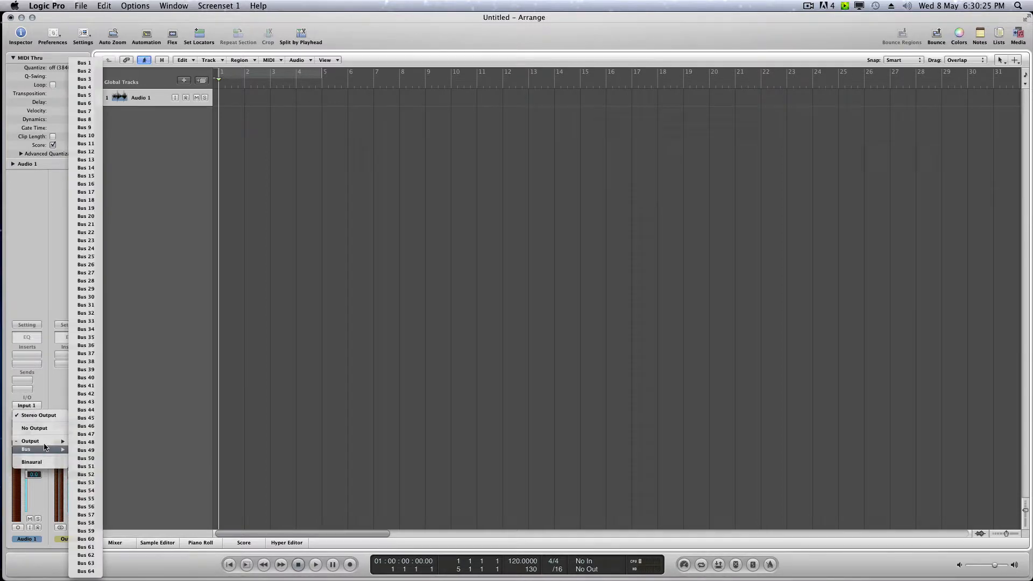
pyautogui.moveTo(44, 442)
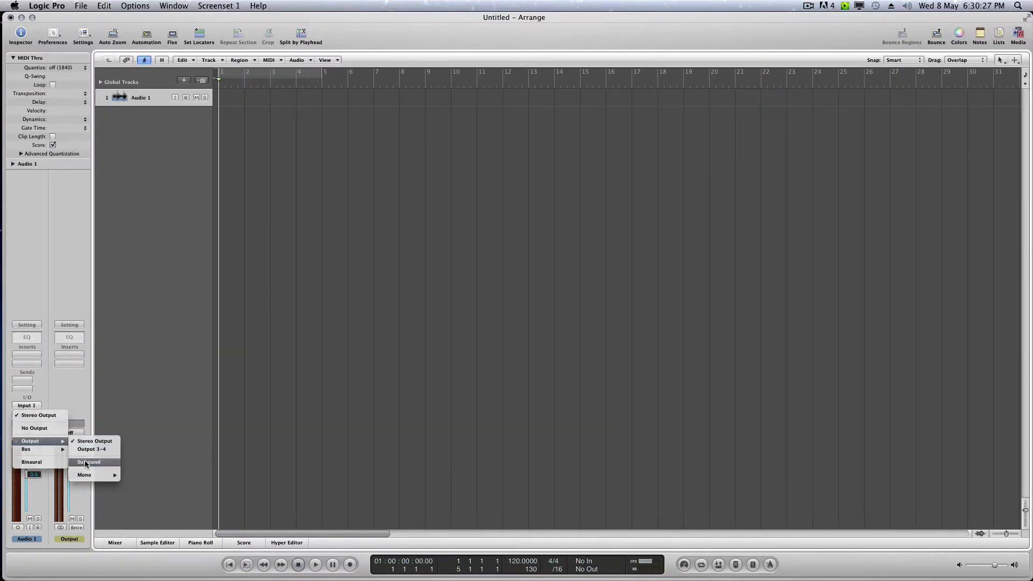
pyautogui.moveTo(92, 477)
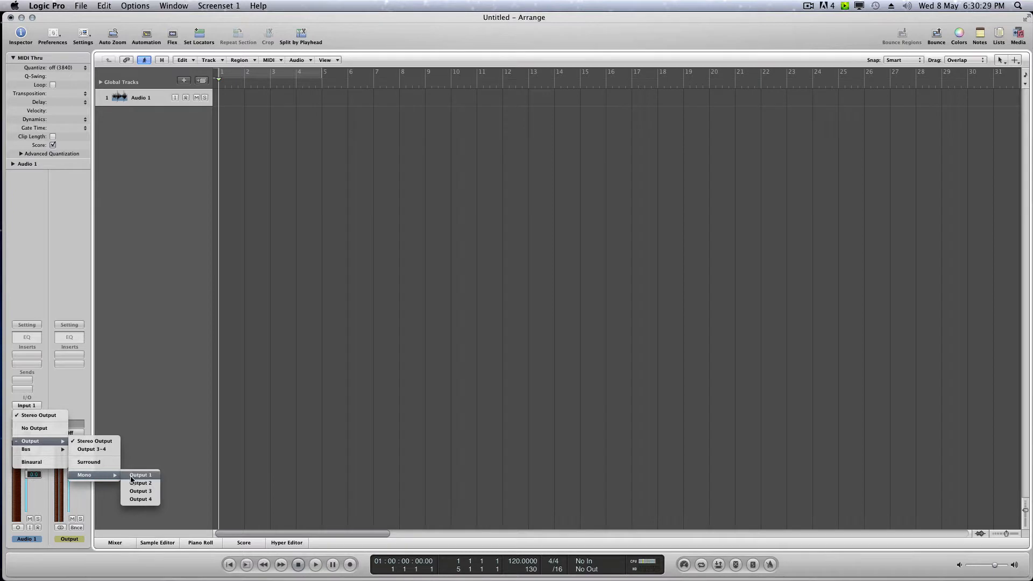
pyautogui.click(131, 410)
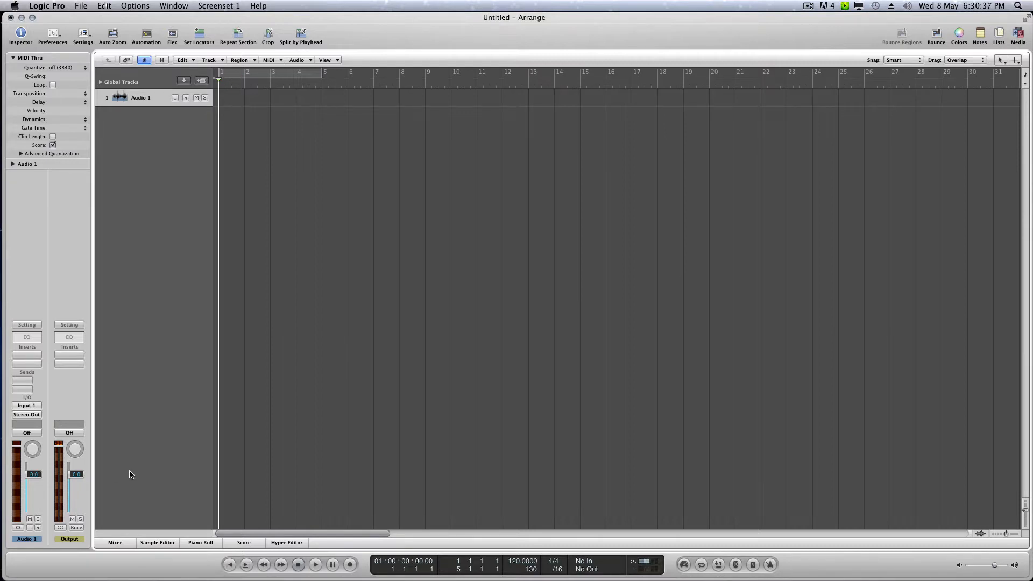
# - Record-enable the Audio 1 track in the Mixer and save the project as "test" in the Documents folder
pyautogui.click(120, 543)
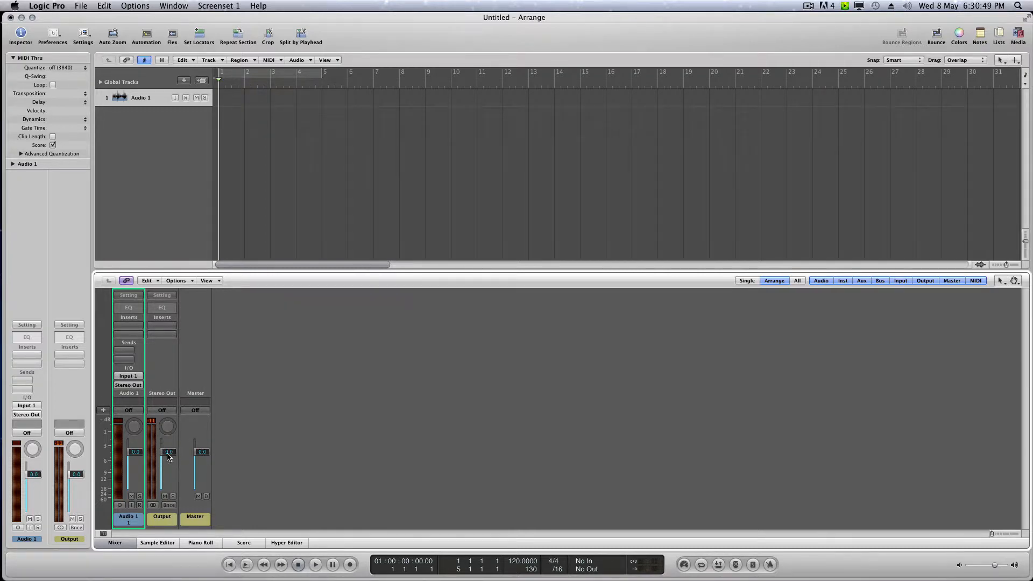
pyautogui.moveTo(137, 456)
pyautogui.mouseDown()
pyautogui.moveTo(138, 470)
pyautogui.moveTo(138, 455)
pyautogui.mouseUp()
pyautogui.press('super+s')
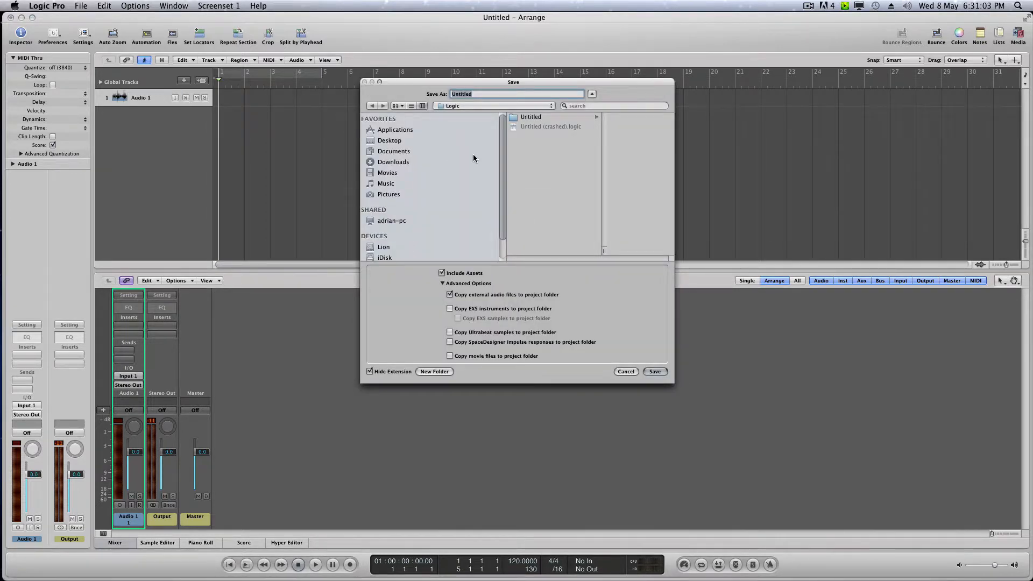
pyautogui.click(409, 140)
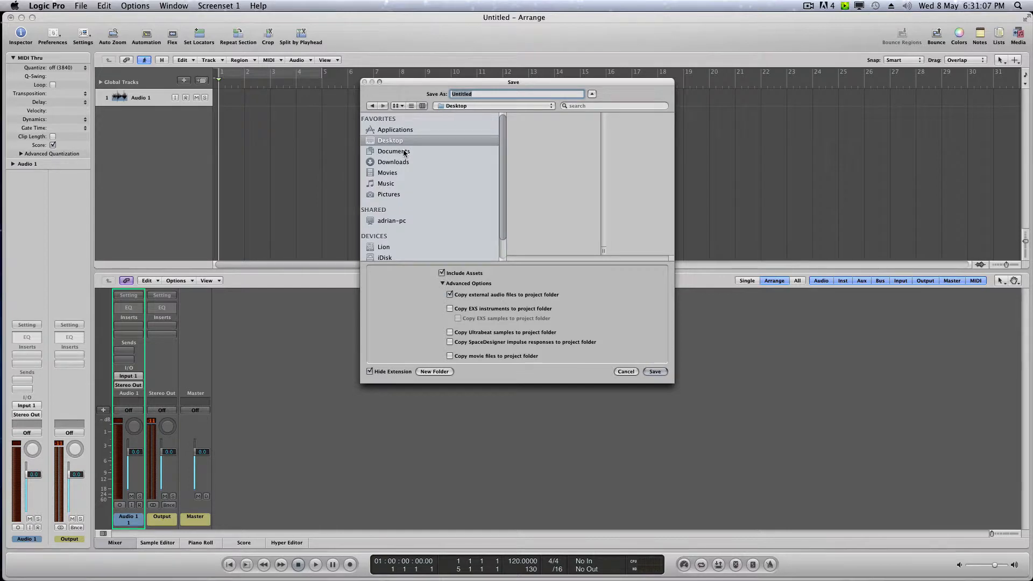
pyautogui.click(401, 155)
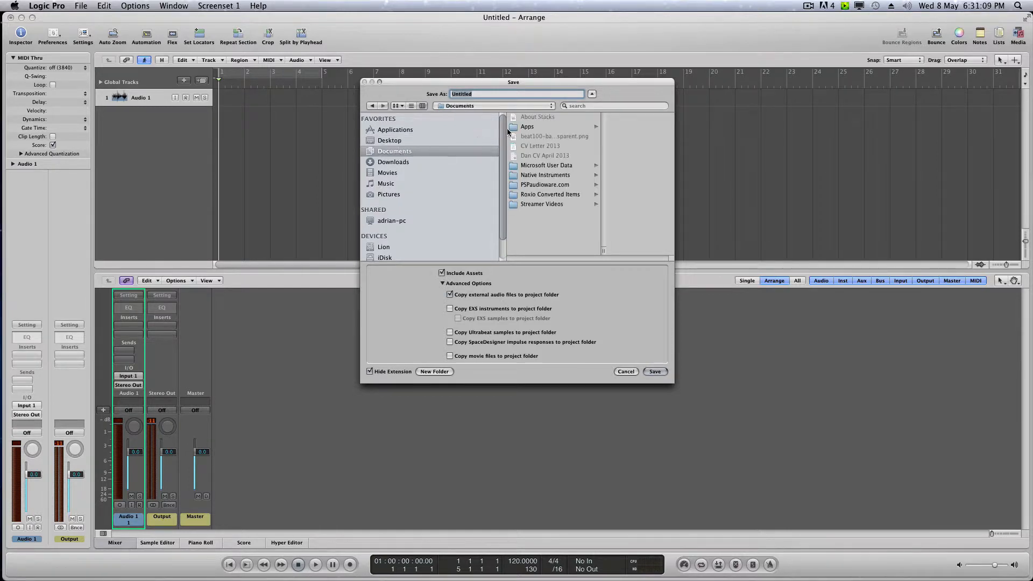
pyautogui.click(495, 93)
pyautogui.moveTo(496, 94); pyautogui.dragTo(448, 92)
pyautogui.write('test')
pyautogui.click(654, 371)
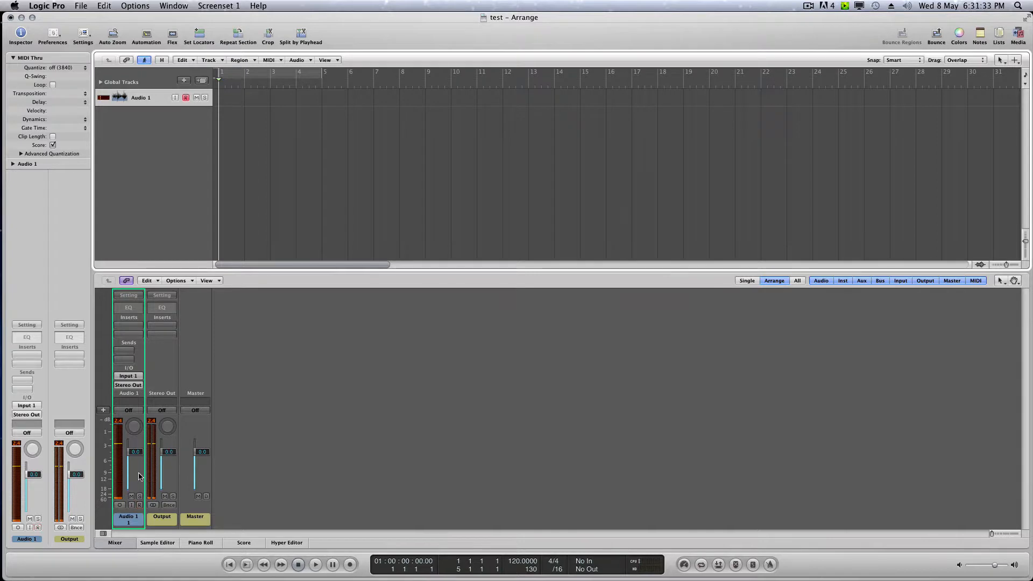
# - Record about 7 seconds of audio on Audio 1 from bar 1, disarm the track and close the Mixer
pyautogui.click(349, 565)
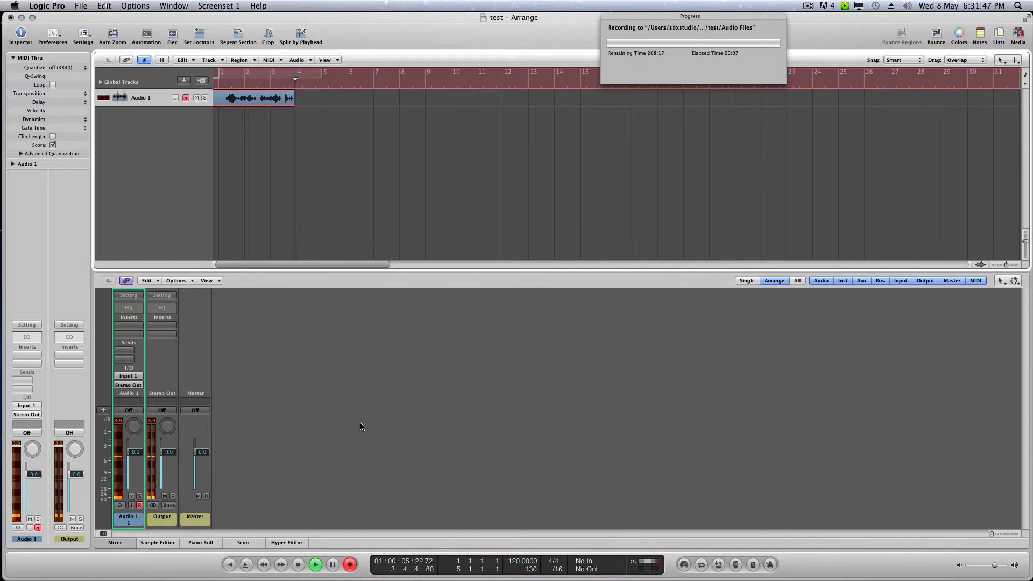
pyautogui.press('space')
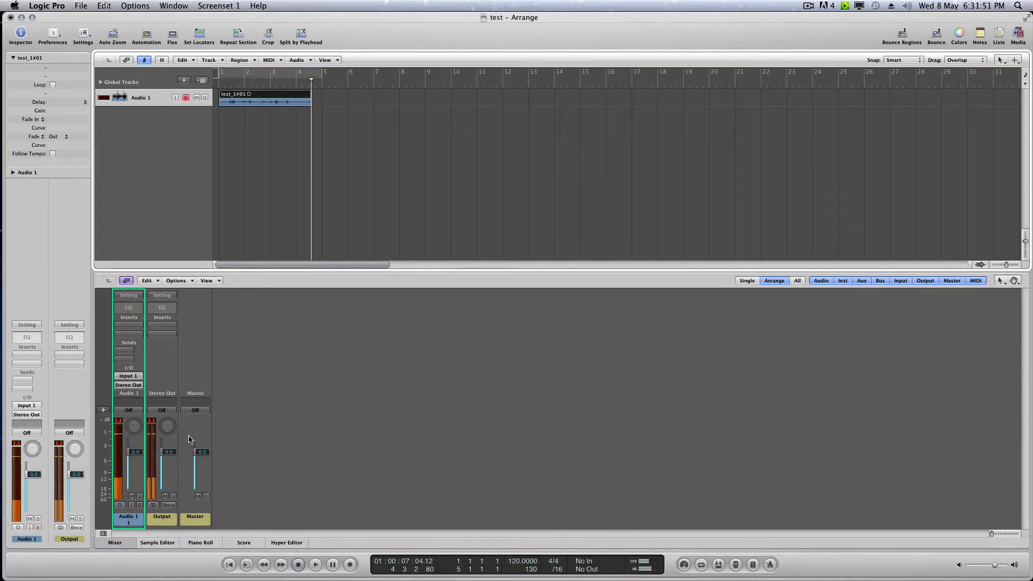
pyautogui.click(139, 505)
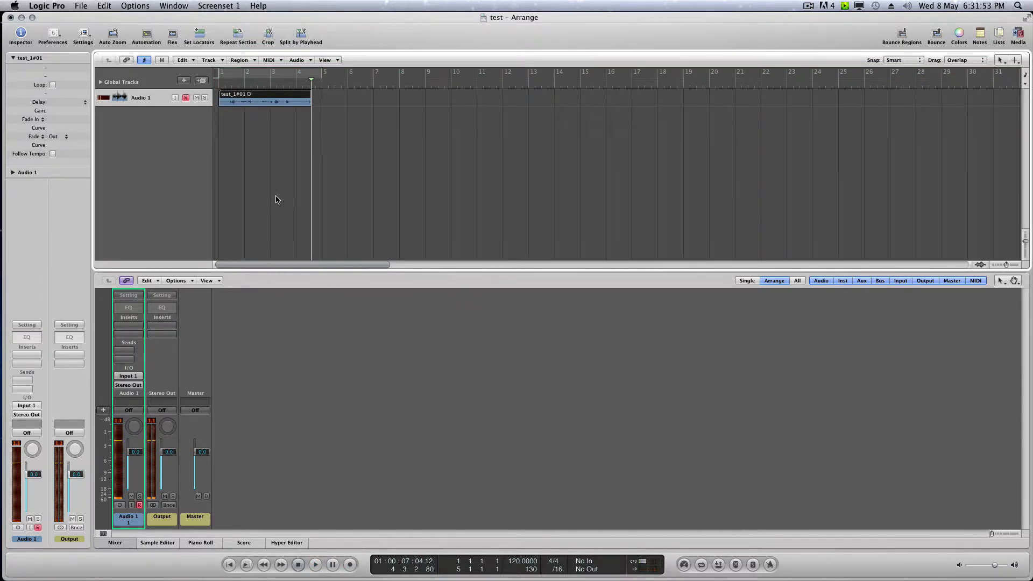
pyautogui.click(139, 505)
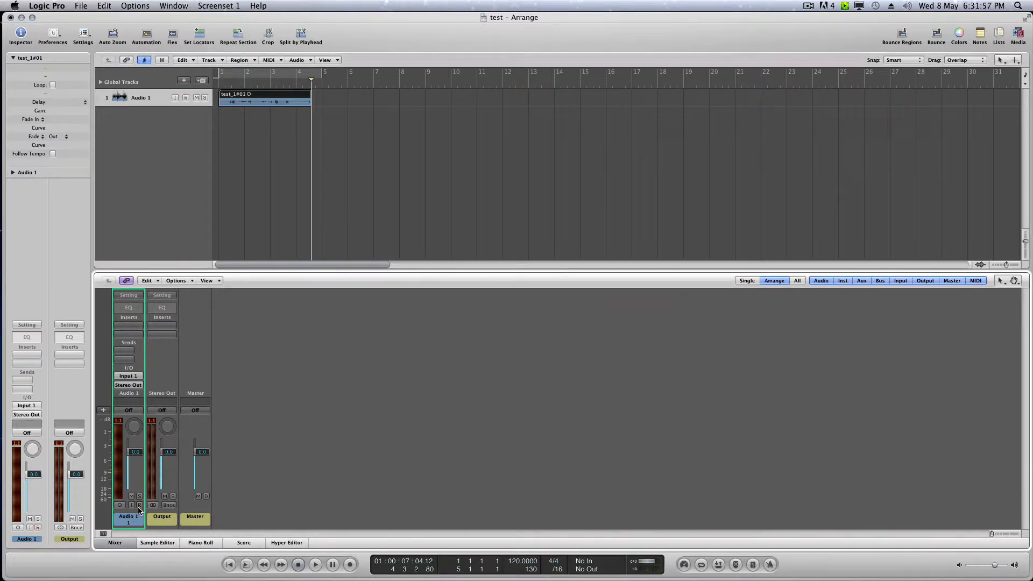
pyautogui.click(115, 543)
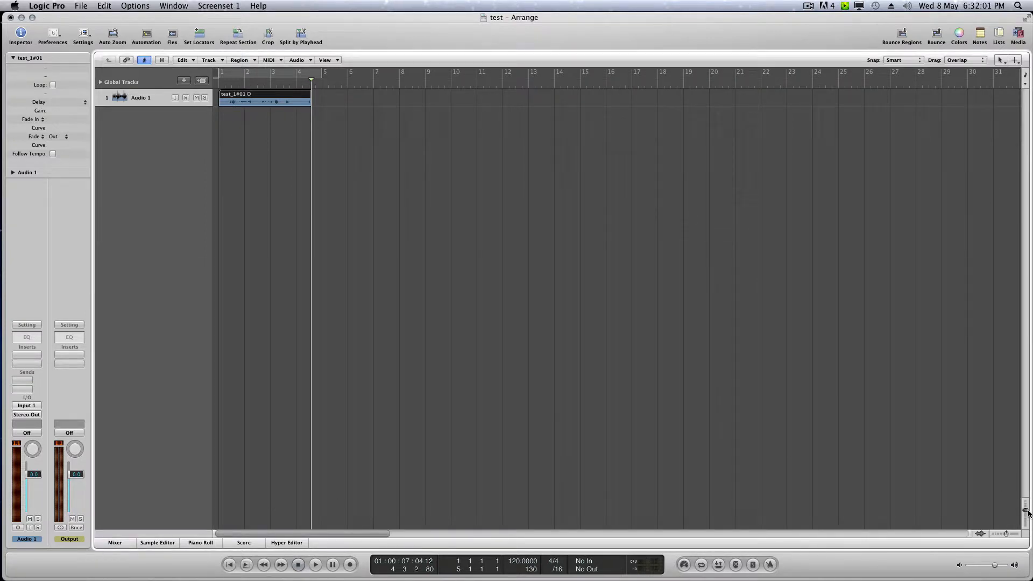
# - Split the recorded audio region at position 2.3 with the Scissors Tool
pyautogui.moveTo(1028, 512); pyautogui.dragTo(1011, 537)
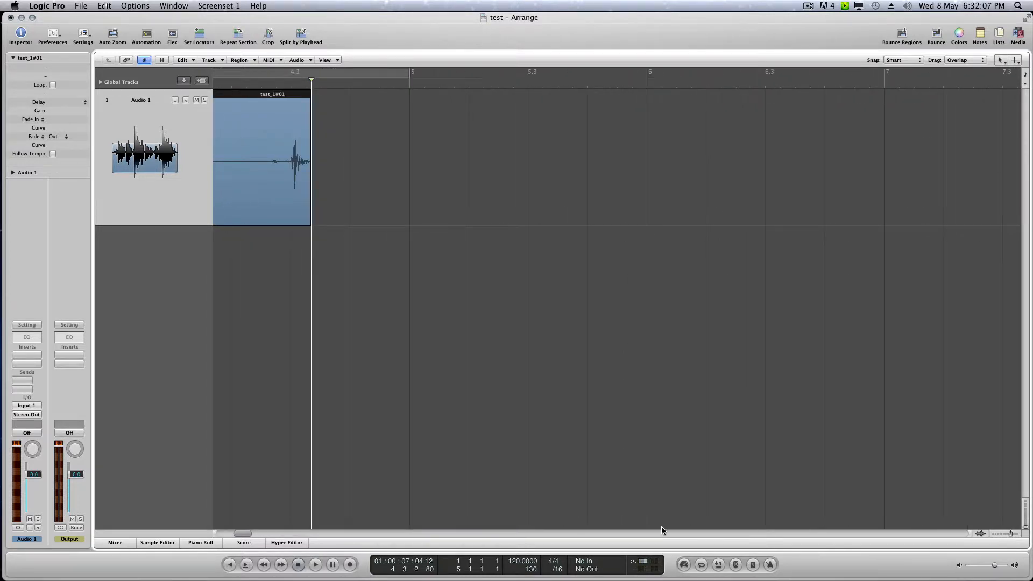
pyautogui.moveTo(249, 531); pyautogui.dragTo(216, 534)
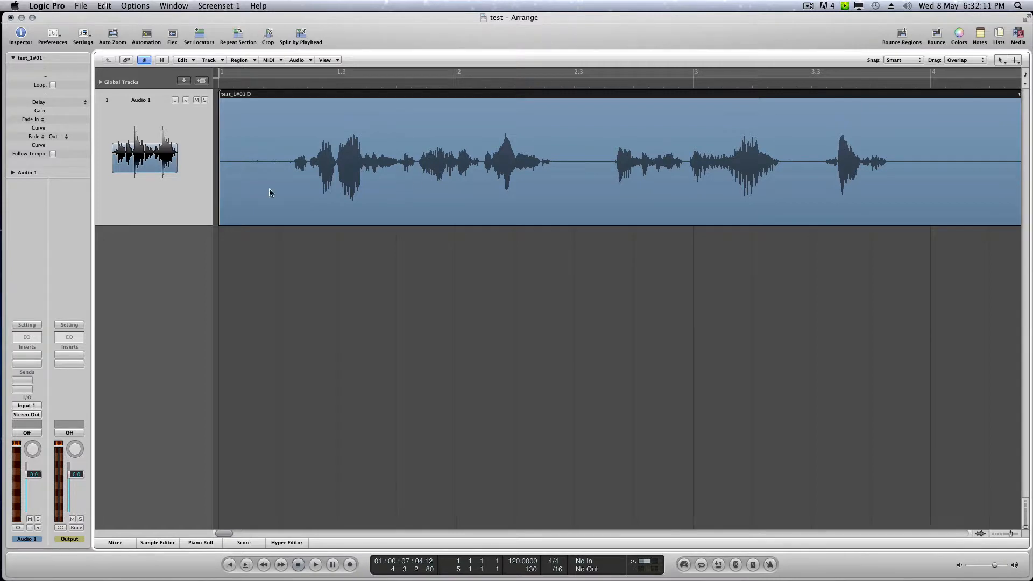
pyautogui.click(127, 542)
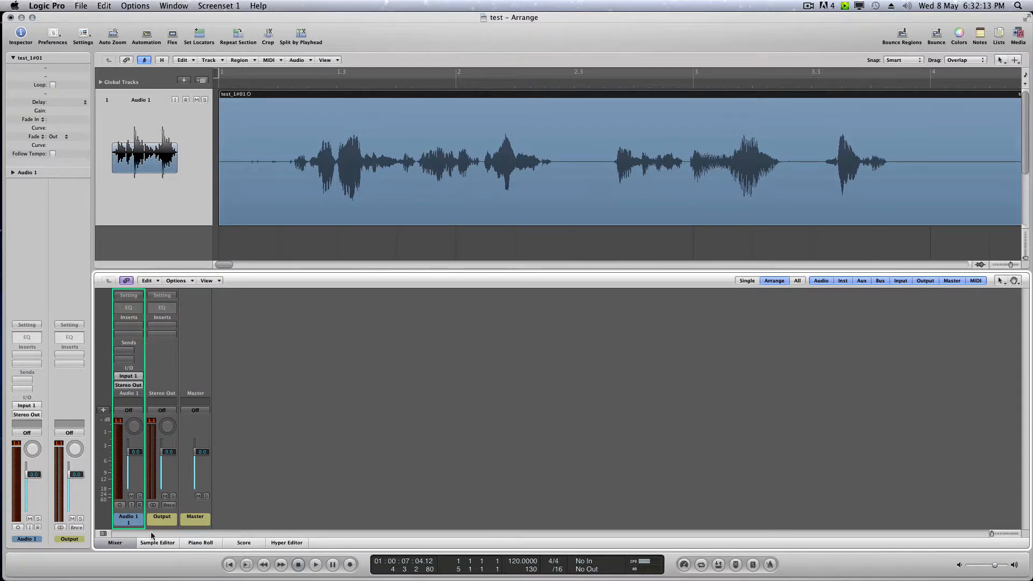
pyautogui.click(130, 542)
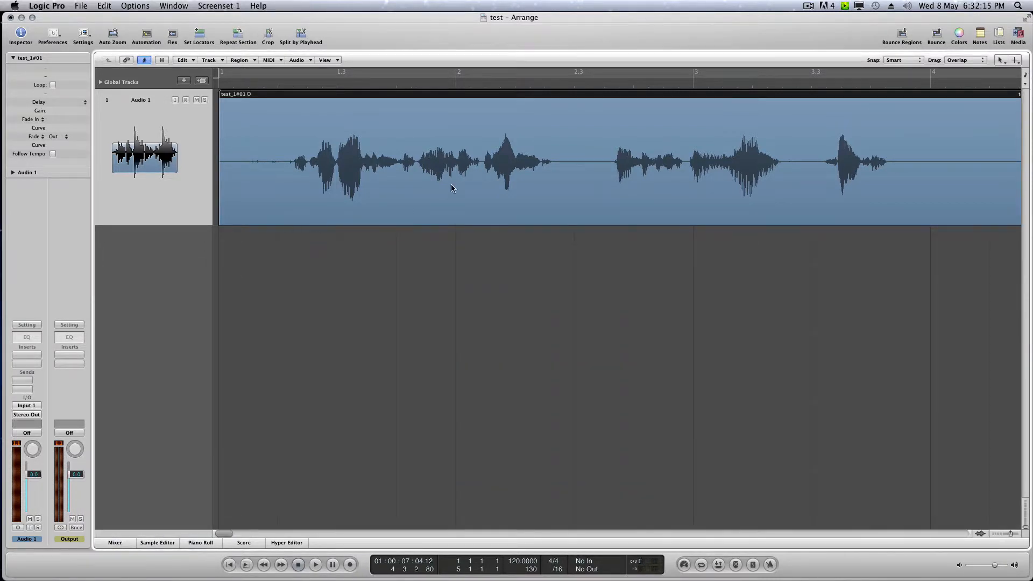
pyautogui.click(1001, 60)
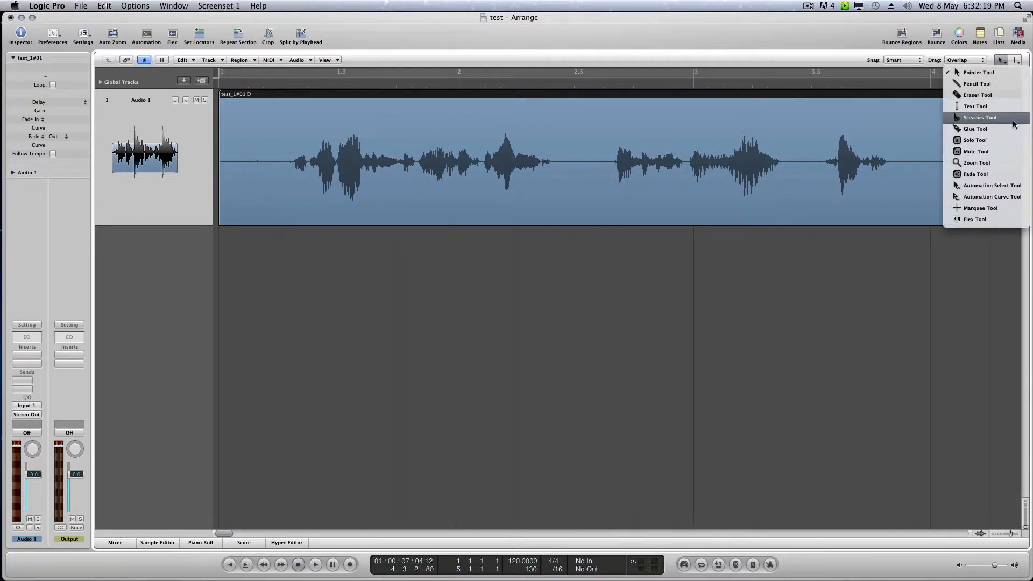
pyautogui.click(991, 119)
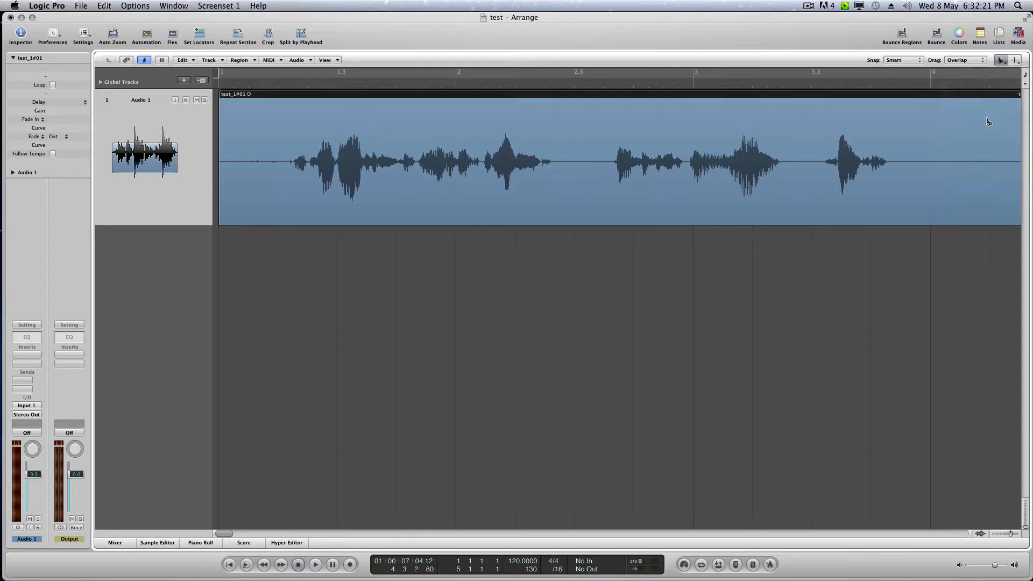
pyautogui.click(576, 188)
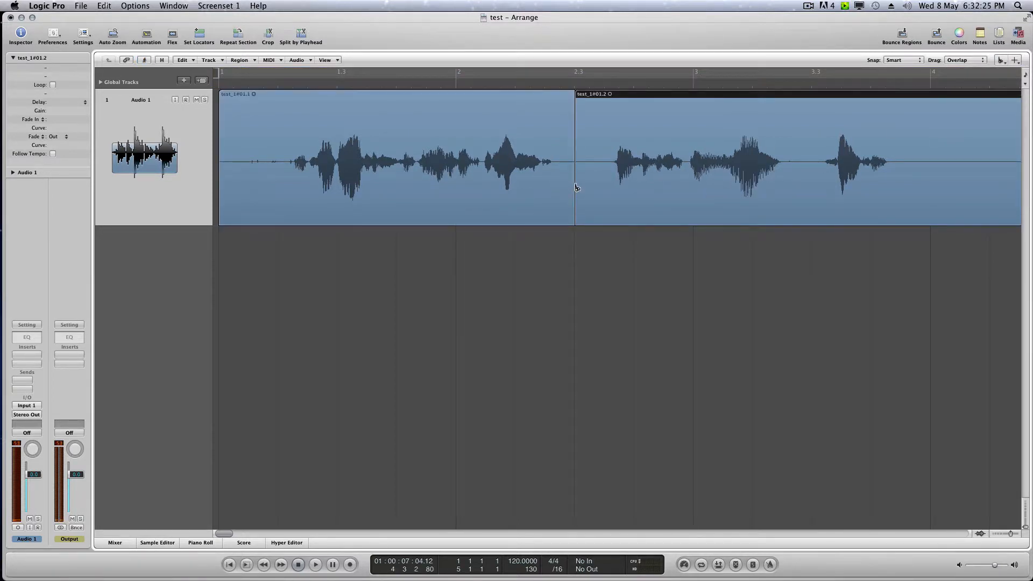
# - Split the second audio region just before bar 3 with the Scissors Tool
pyautogui.click(1001, 61)
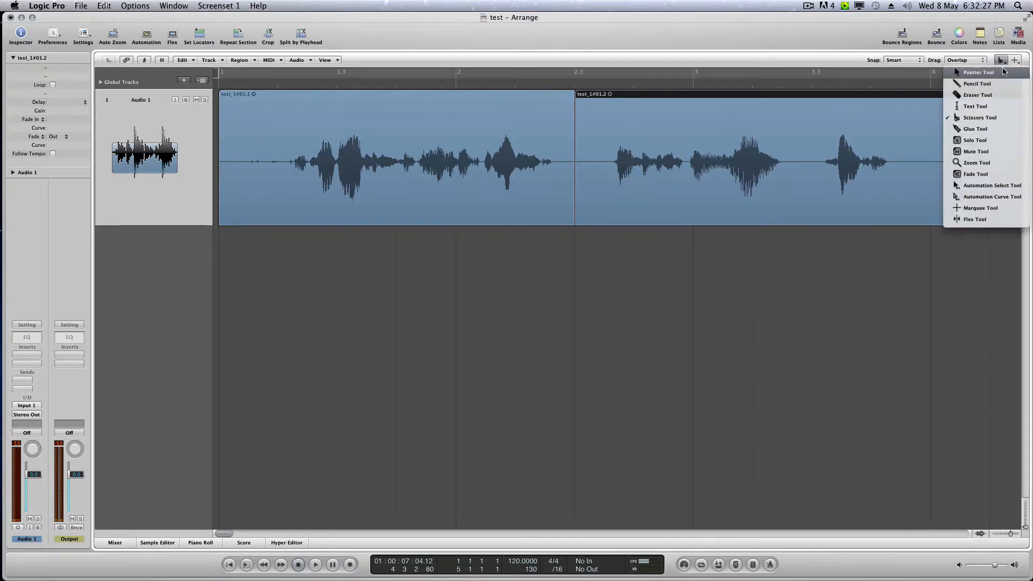
pyautogui.click(982, 72)
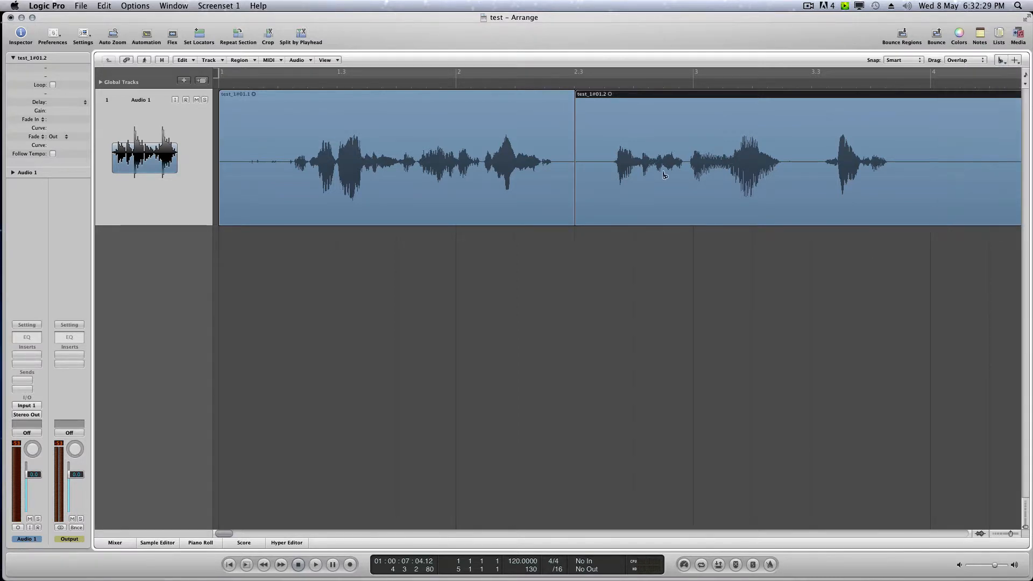
pyautogui.click(686, 167)
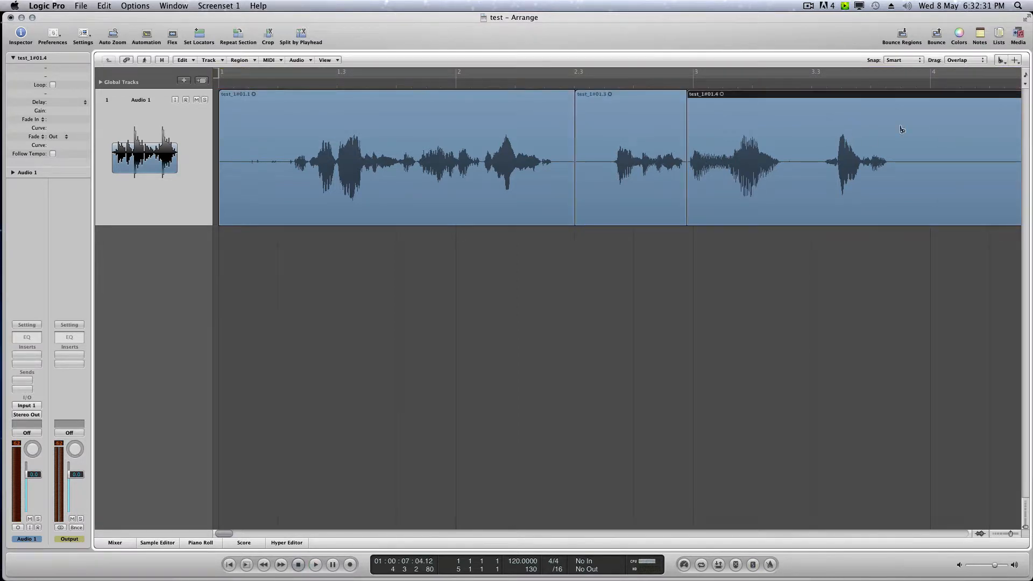
# - Move the short middle region with the Pointer Tool onto the end of the last region, so it spans from about 4.3 to bar 5
pyautogui.click(998, 61)
pyautogui.click(963, 69)
pyautogui.click(633, 177)
pyautogui.moveTo(634, 177); pyautogui.dragTo(909, 202)
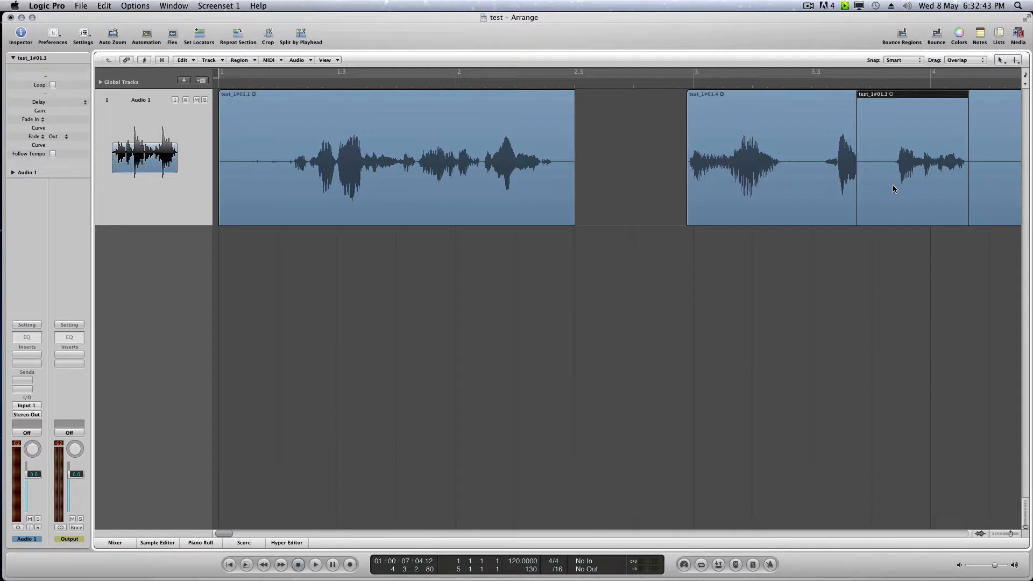
pyautogui.moveTo(886, 189); pyautogui.dragTo(938, 191)
pyautogui.moveTo(231, 533); pyautogui.dragTo(241, 533)
pyautogui.moveTo(550, 195); pyautogui.dragTo(712, 192)
pyautogui.click(737, 275)
pyautogui.click(664, 266)
pyautogui.click(632, 192)
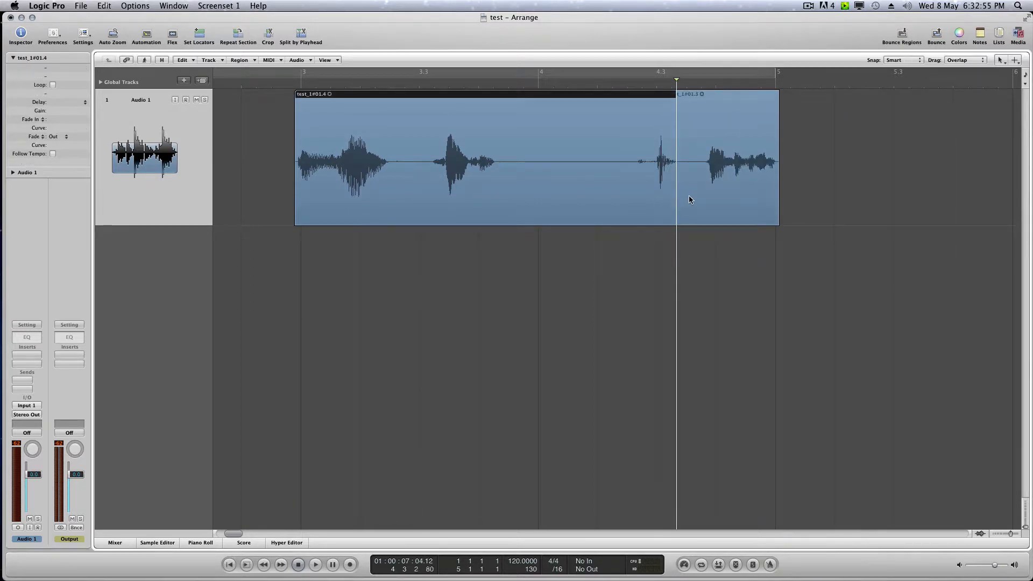
pyautogui.click(688, 196)
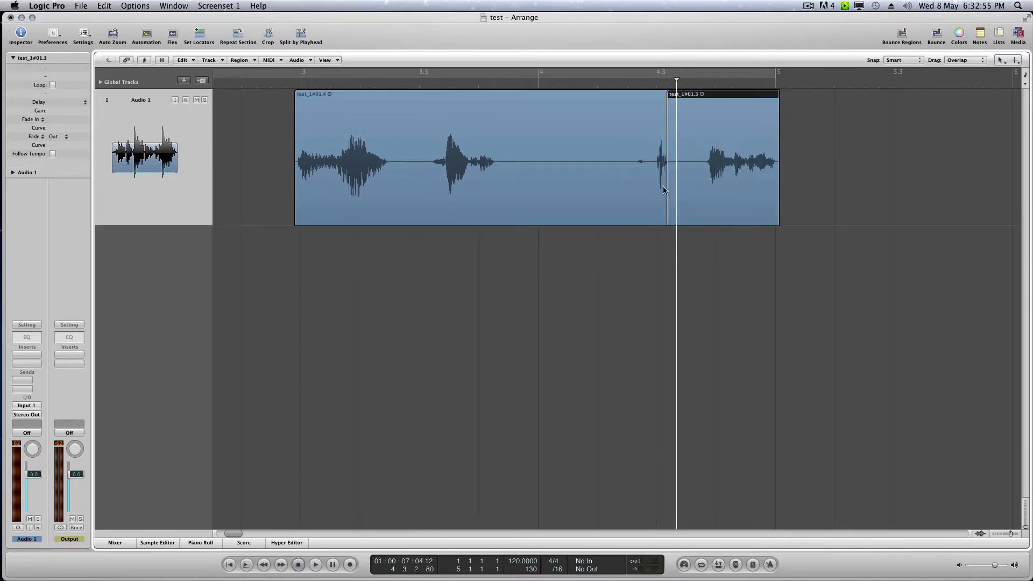
# - Draw an EqP crossfade of about 312 with a curve of -9 across the joint near position 4.3 using the Fade Tool
pyautogui.click(1000, 60)
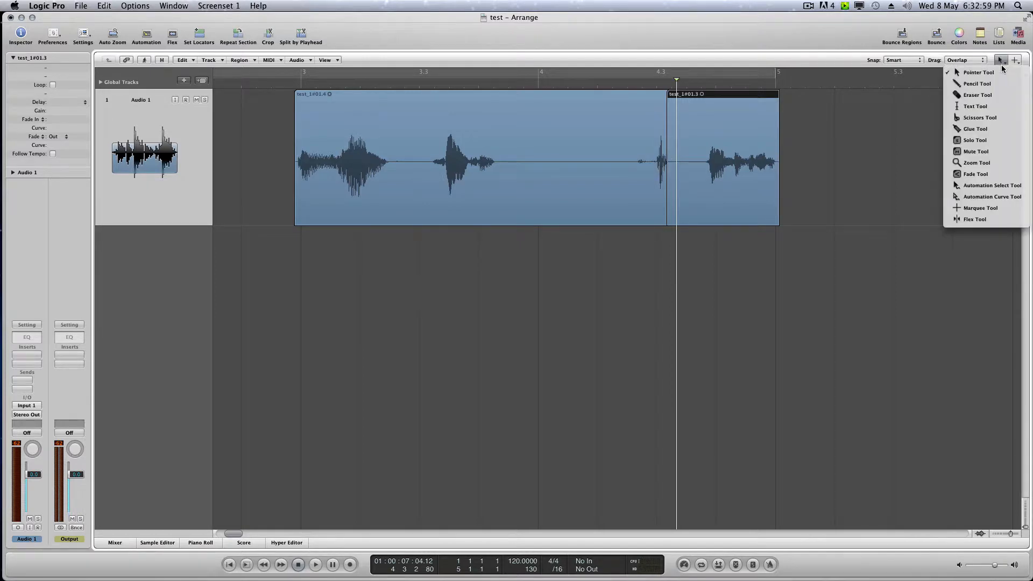
pyautogui.click(987, 174)
pyautogui.moveTo(653, 211); pyautogui.dragTo(691, 218)
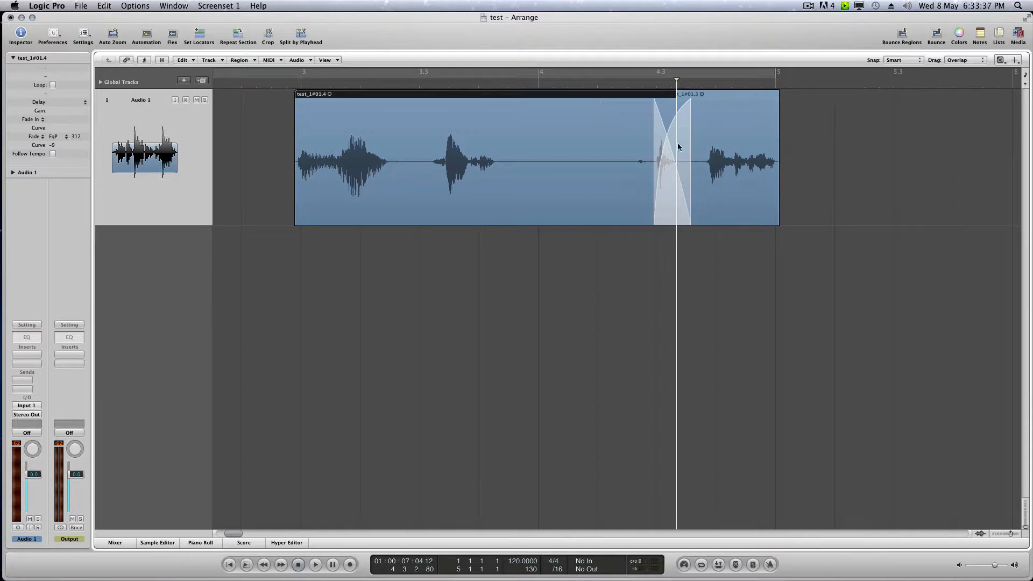
pyautogui.moveTo(1011, 534); pyautogui.dragTo(1008, 536)
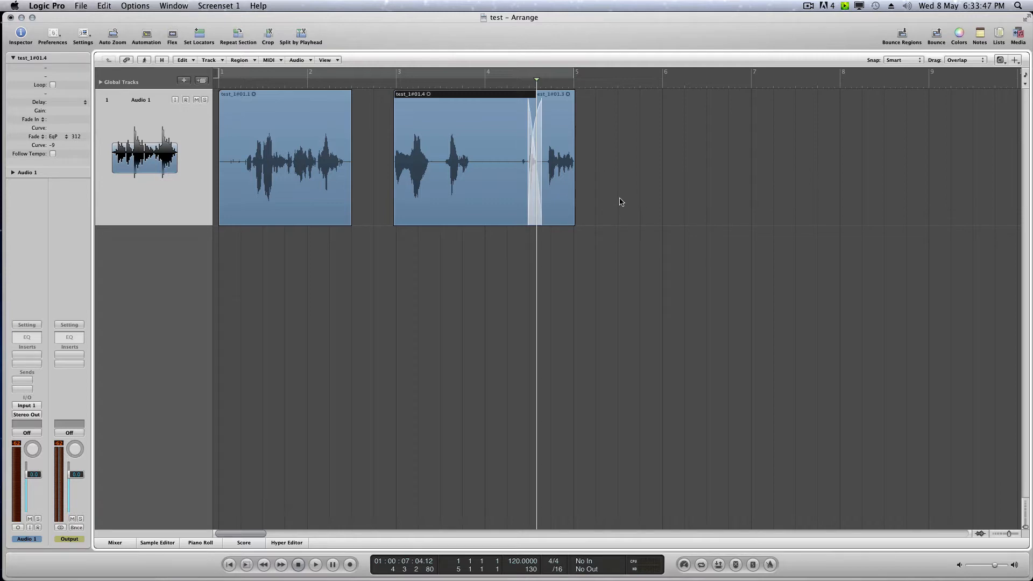
pyautogui.click(622, 150)
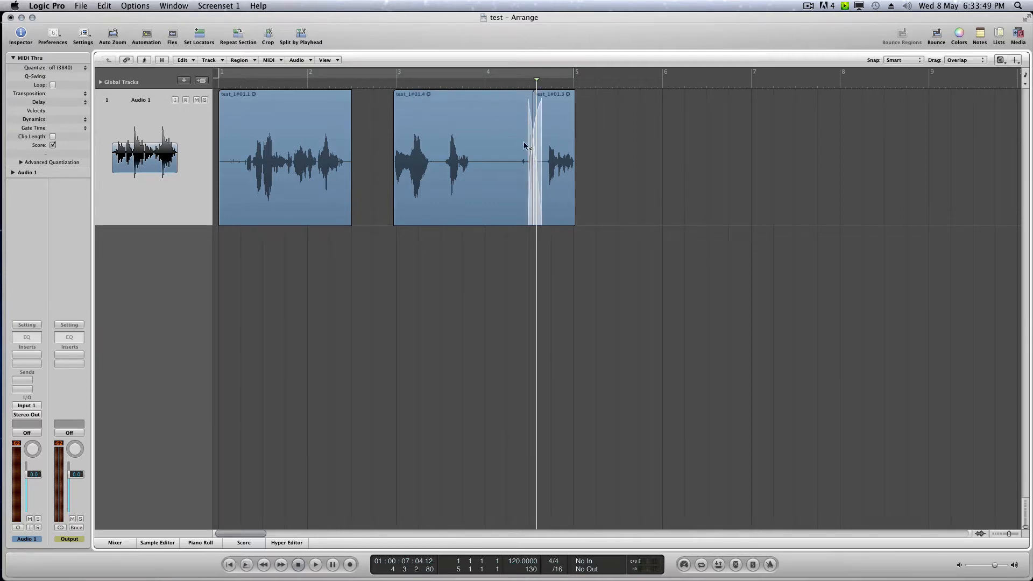
# - Glue the two crossfaded regions together with the Glue Tool, creating a new audio file
pyautogui.click(1001, 60)
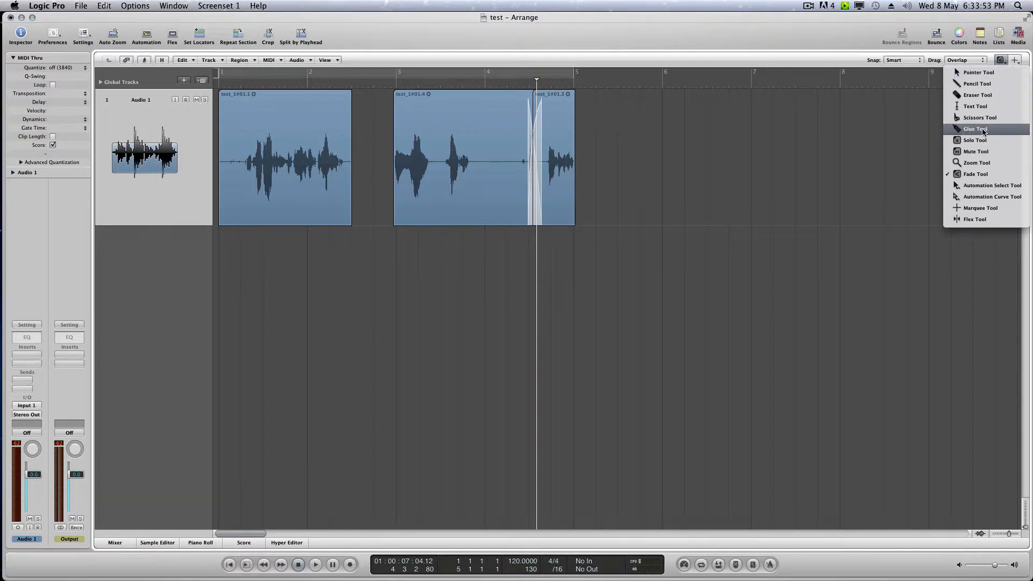
pyautogui.click(975, 130)
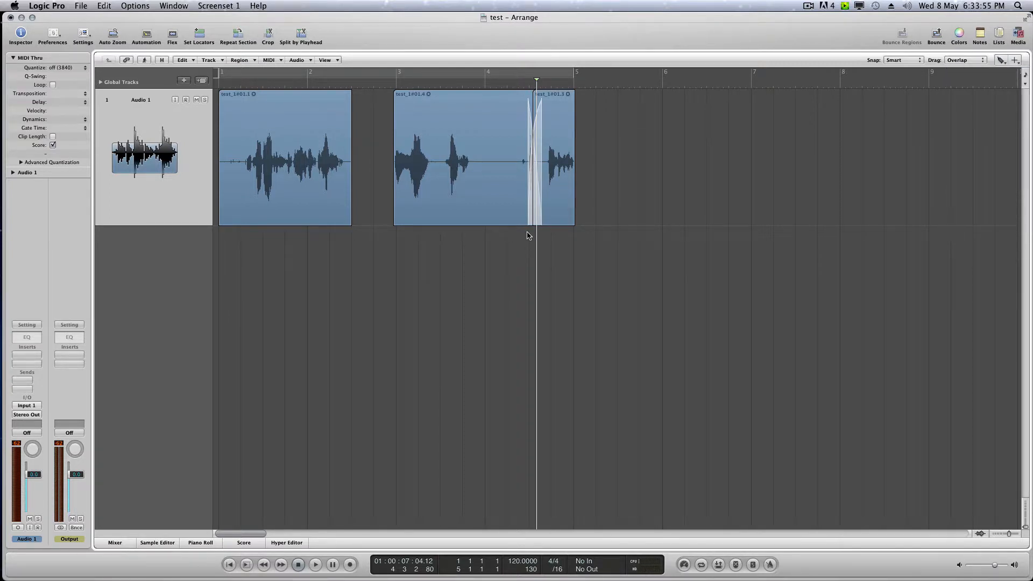
pyautogui.click(523, 213)
pyautogui.click(559, 201)
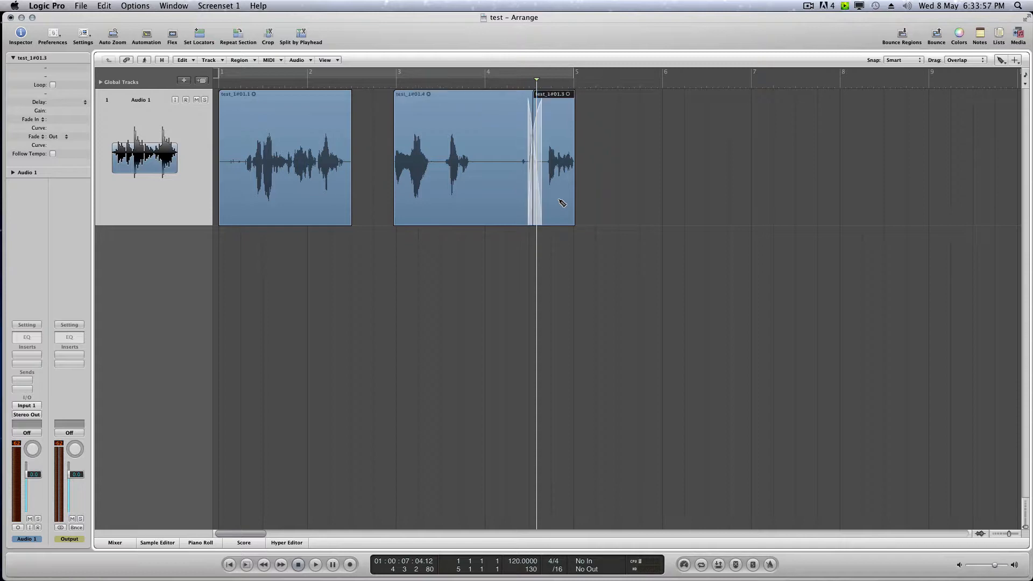
pyautogui.moveTo(554, 248); pyautogui.dragTo(502, 194)
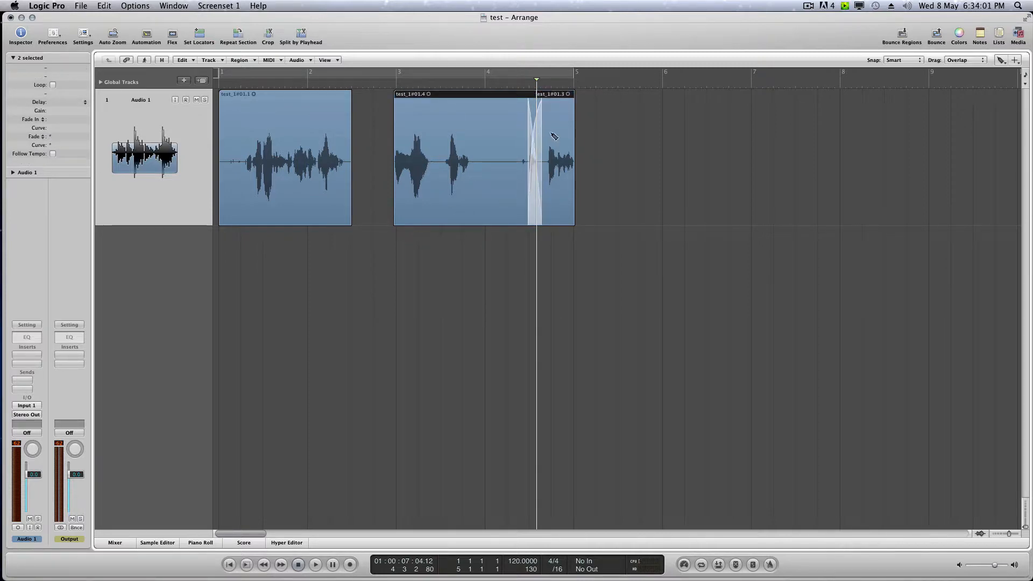
pyautogui.click(519, 129)
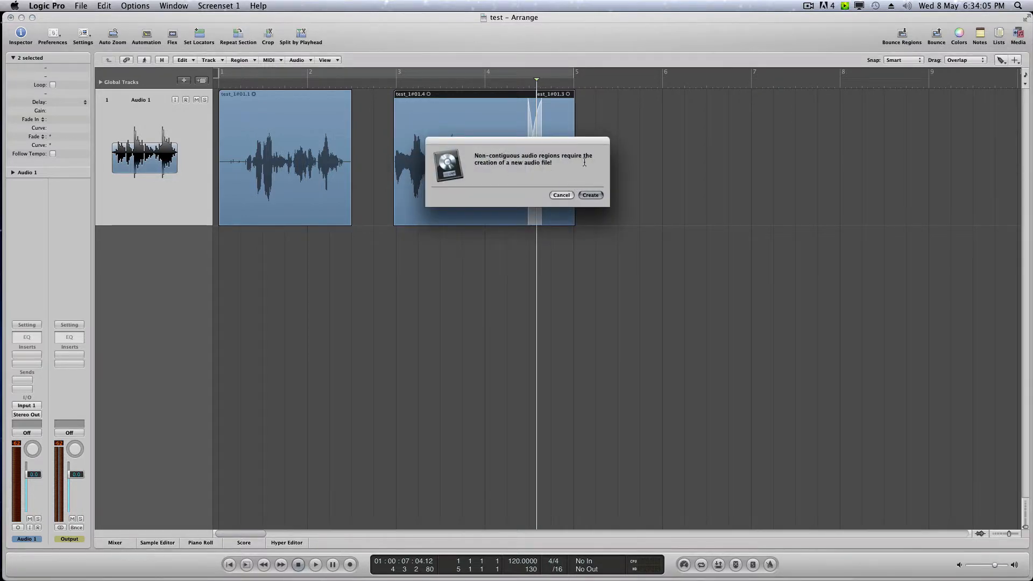
pyautogui.click(591, 194)
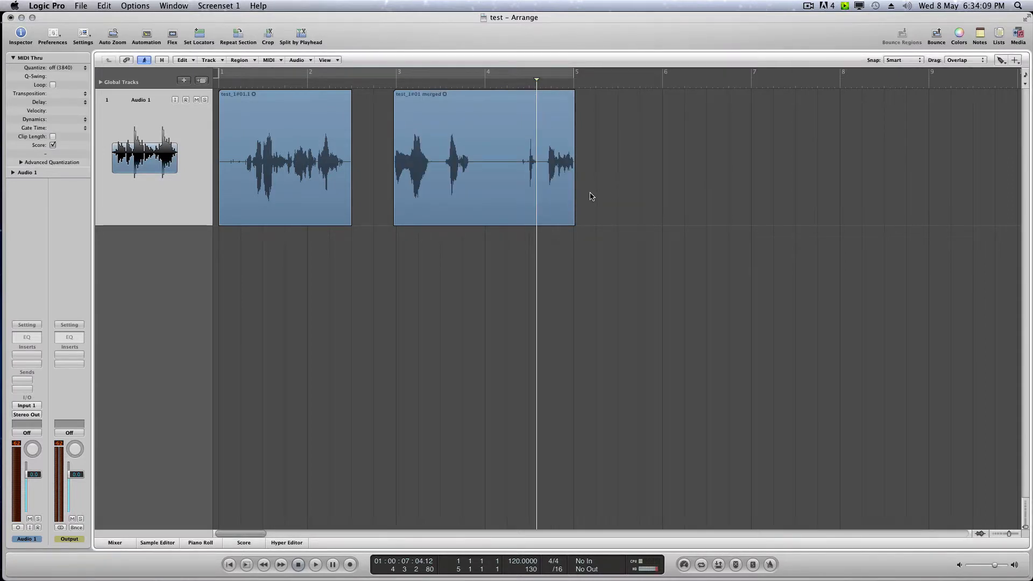
# - Glue the first region at bar 1 to the merged region near bar 3, creating a new audio file
pyautogui.click(390, 87)
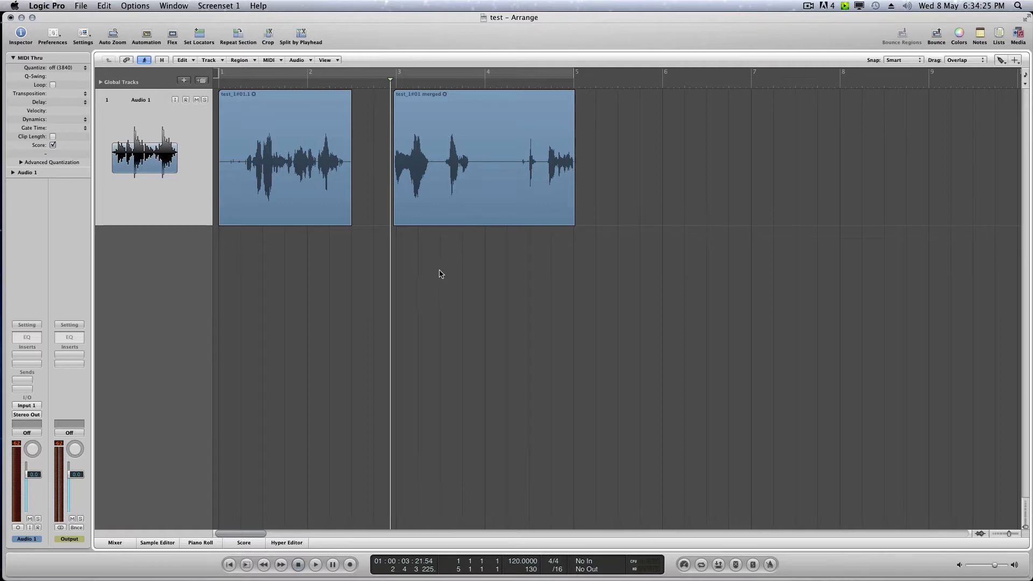
pyautogui.moveTo(441, 269); pyautogui.dragTo(357, 223)
pyautogui.click(350, 221)
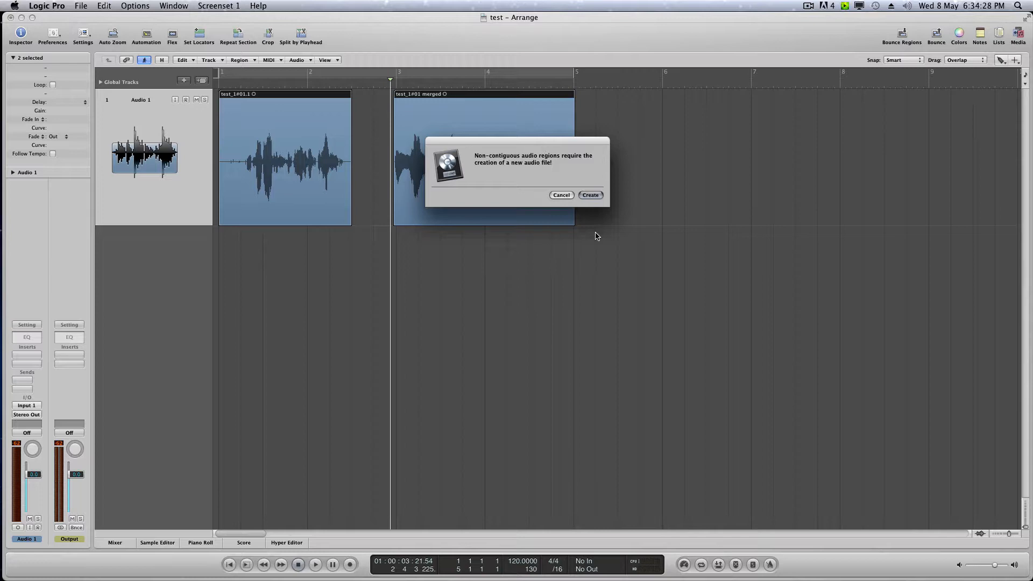
pyautogui.click(591, 195)
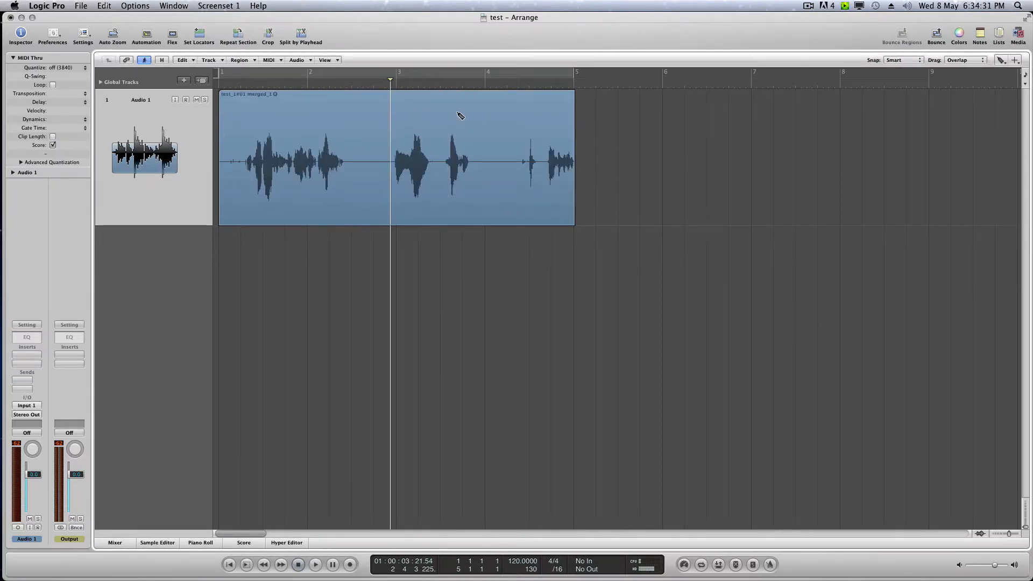
pyautogui.click(565, 85)
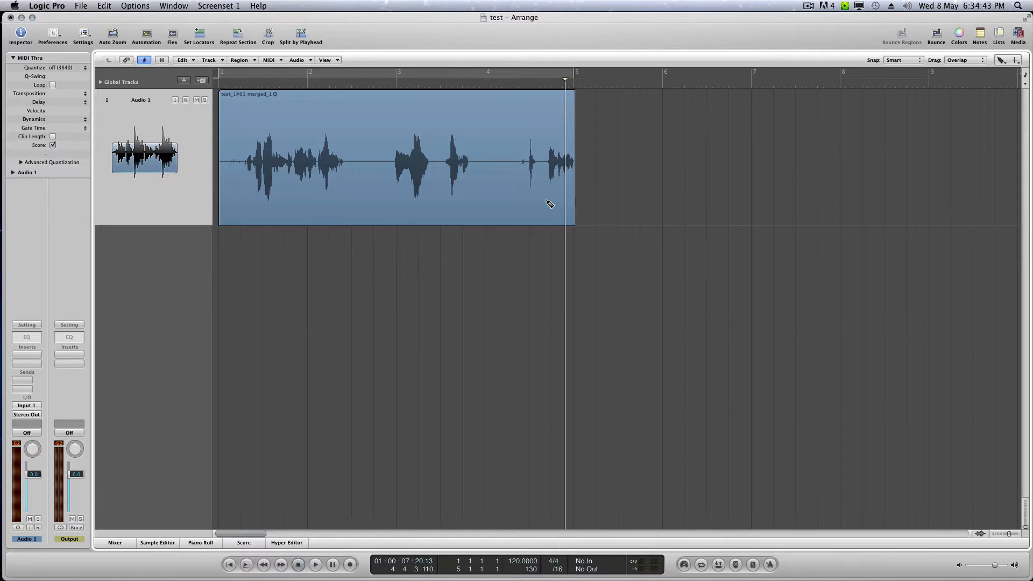
# - Set a cycle range from bar 1 to bar 5 over the merged region and play it
pyautogui.click(116, 543)
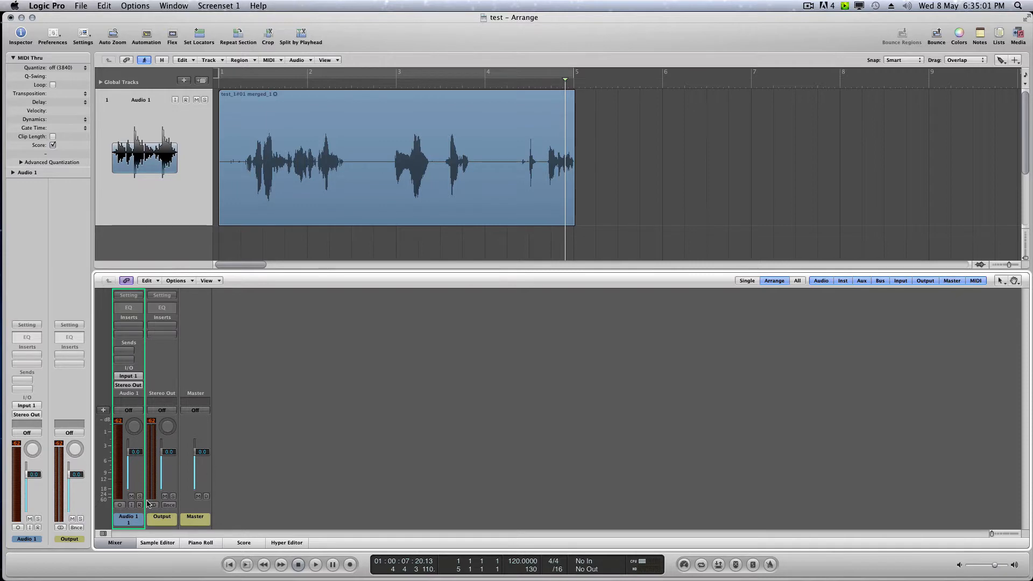
pyautogui.click(115, 543)
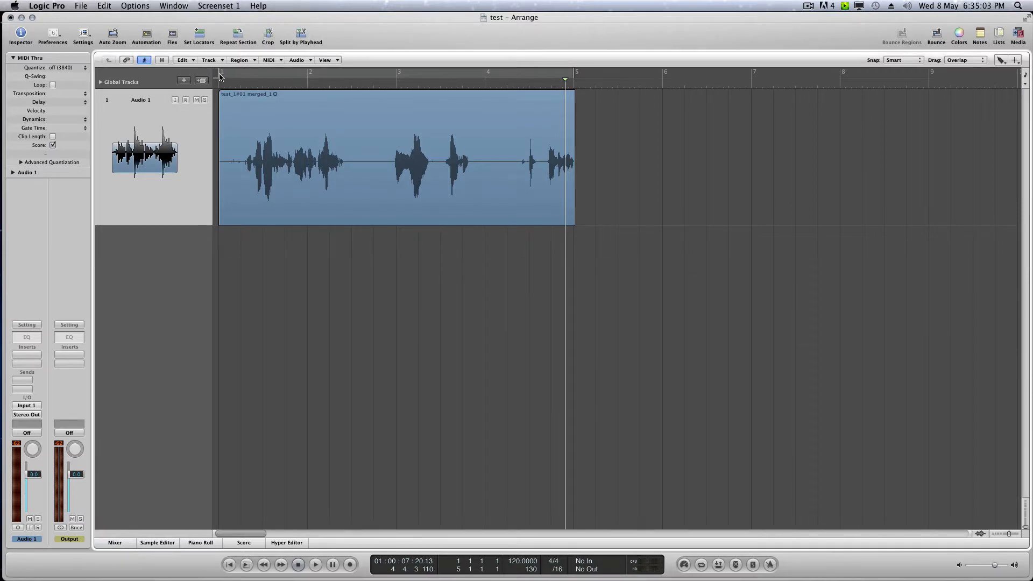
pyautogui.moveTo(220, 77); pyautogui.dragTo(575, 91)
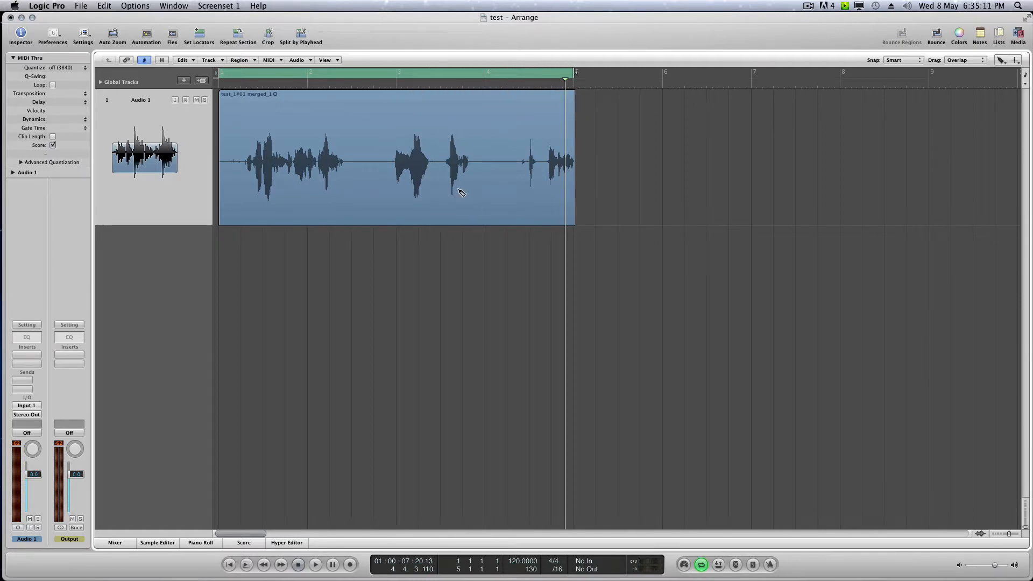
pyautogui.press('space')
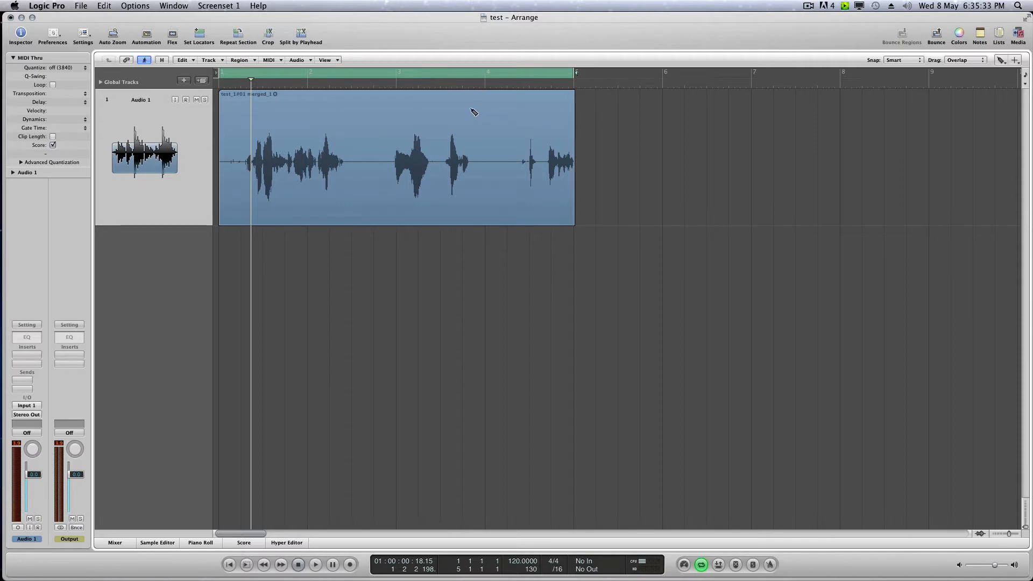
# - Open the Mixer, insert a Channel EQ on the Audio 1 channel and move its window clear of the audio region
pyautogui.click(115, 543)
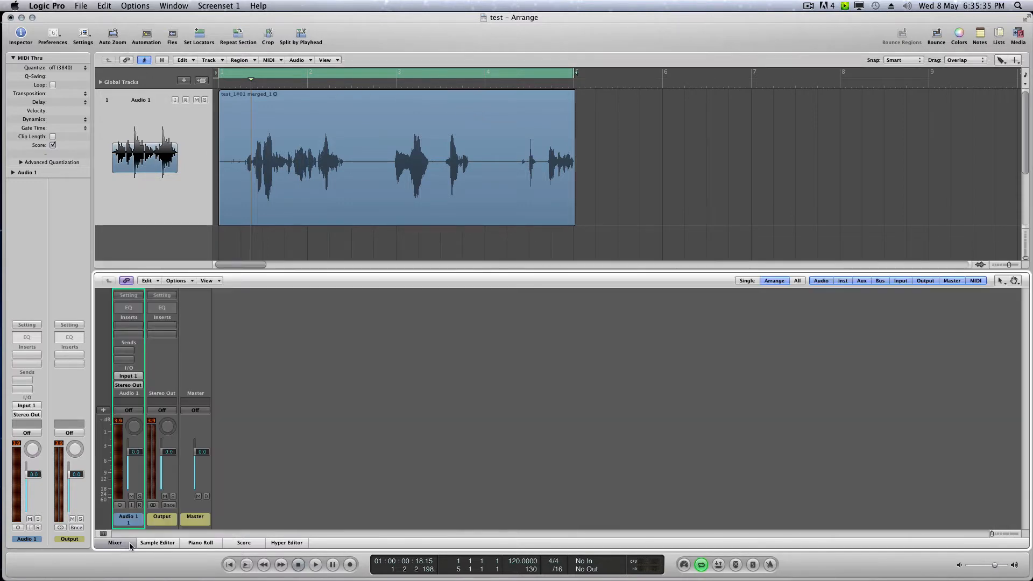
pyautogui.click(129, 325)
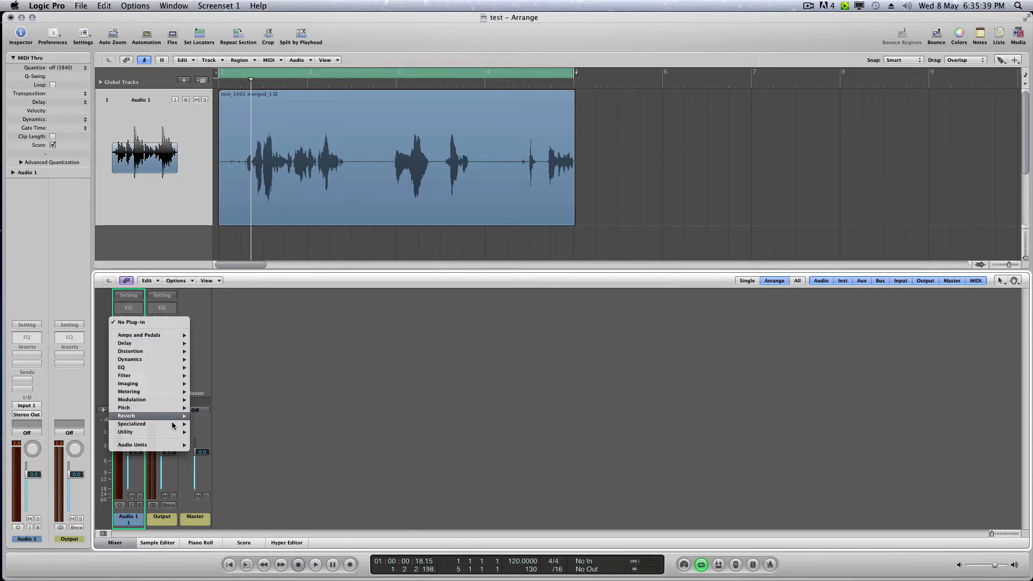
pyautogui.moveTo(172, 431)
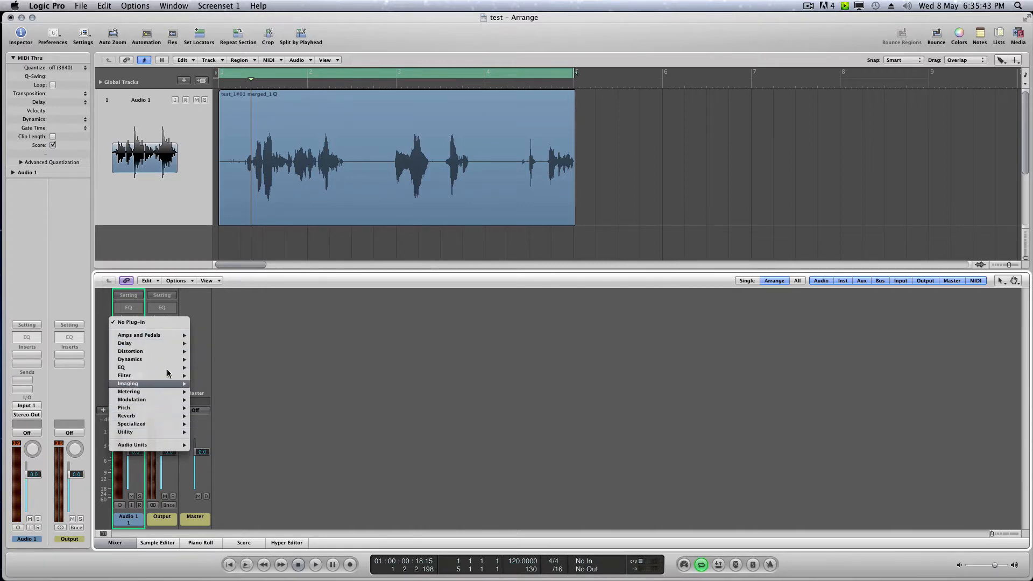
pyautogui.moveTo(176, 370)
pyautogui.click(271, 326)
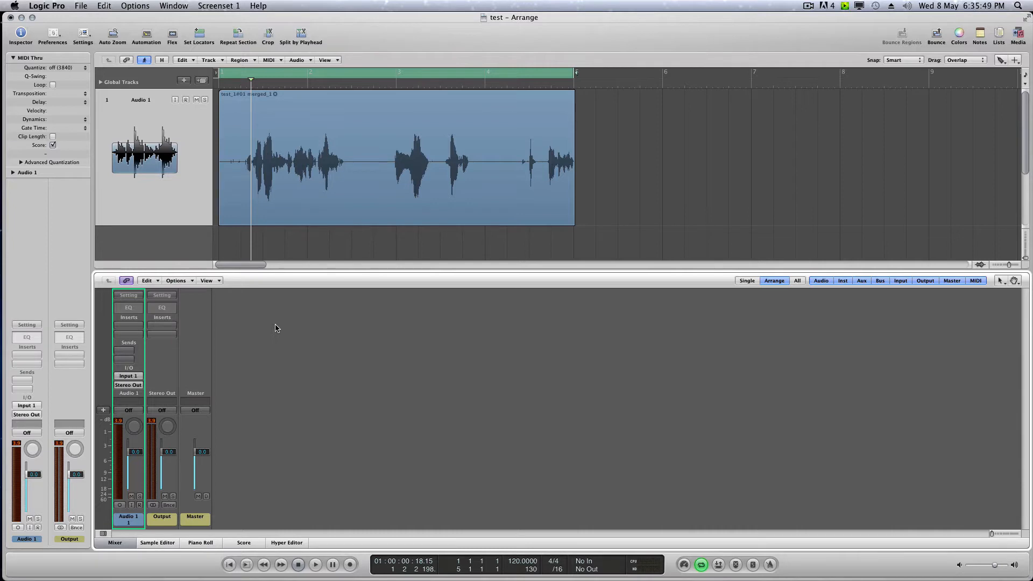
pyautogui.doubleClick(133, 310)
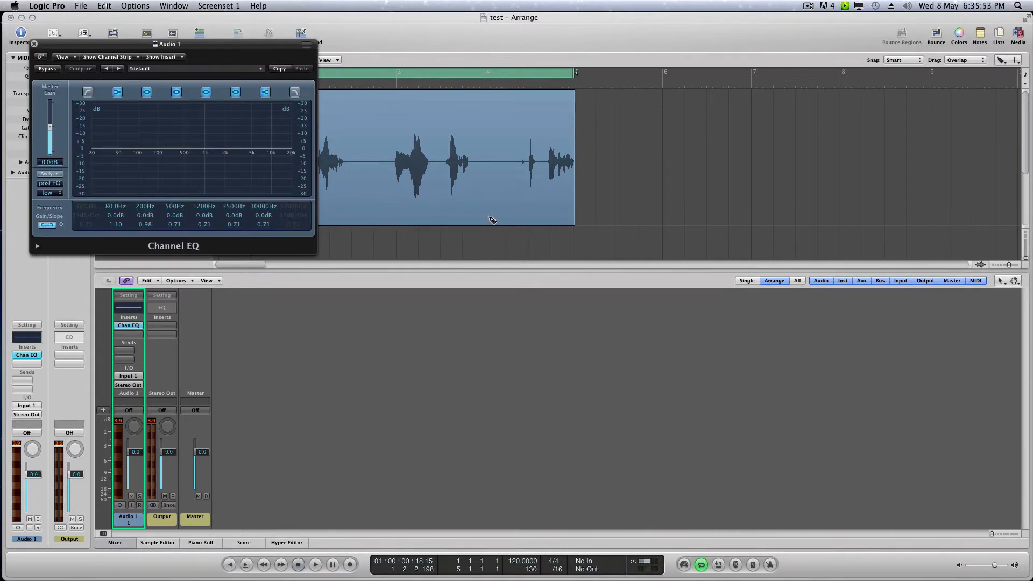
pyautogui.moveTo(182, 45); pyautogui.dragTo(493, 272)
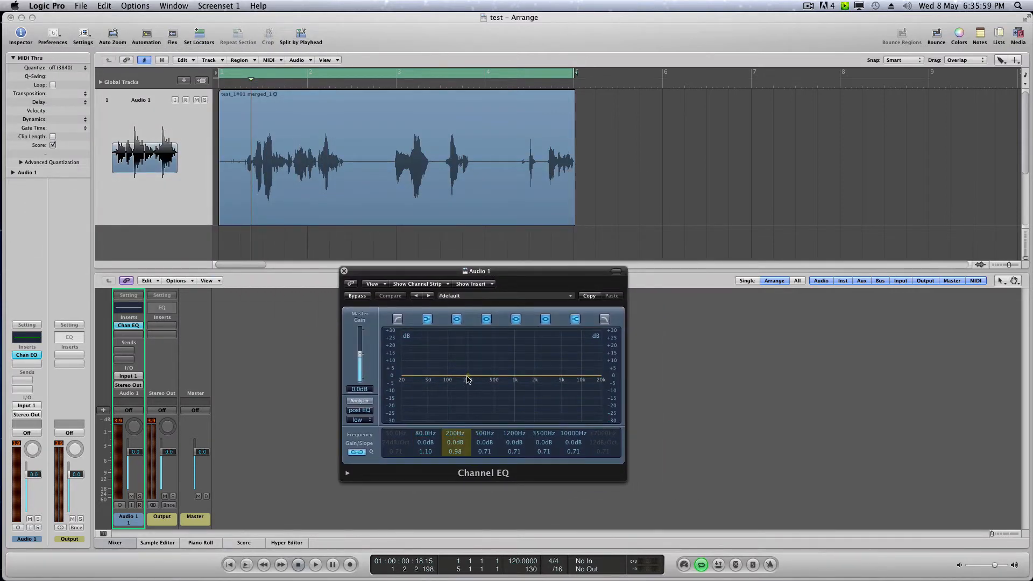
# - Try a +10.5 dB boost at 200 Hz and a -23.5 dB cut at 1480 Hz in the Channel EQ, and reset it to default
pyautogui.moveTo(467, 380); pyautogui.dragTo(468, 359)
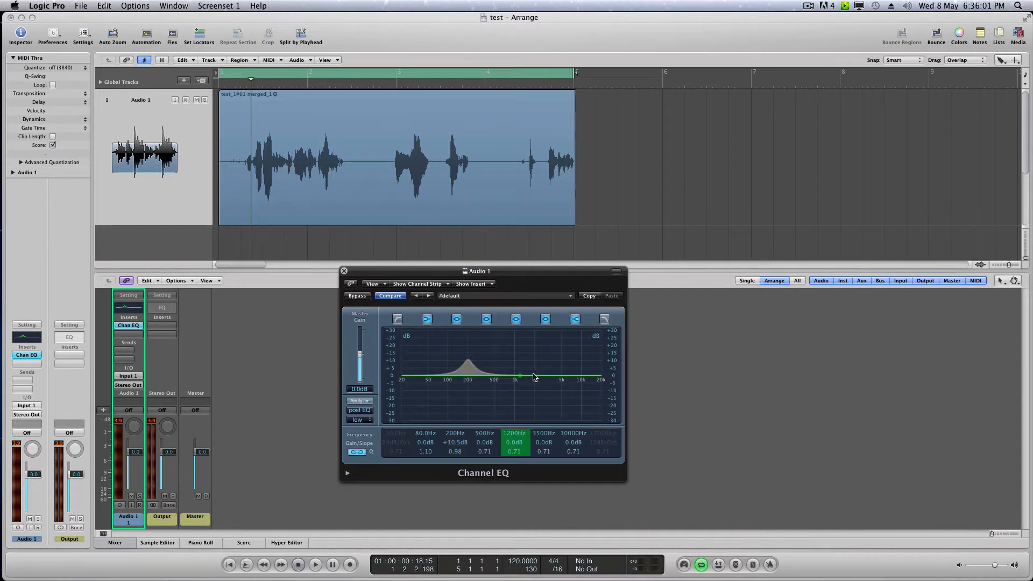
pyautogui.moveTo(533, 376); pyautogui.dragTo(532, 412)
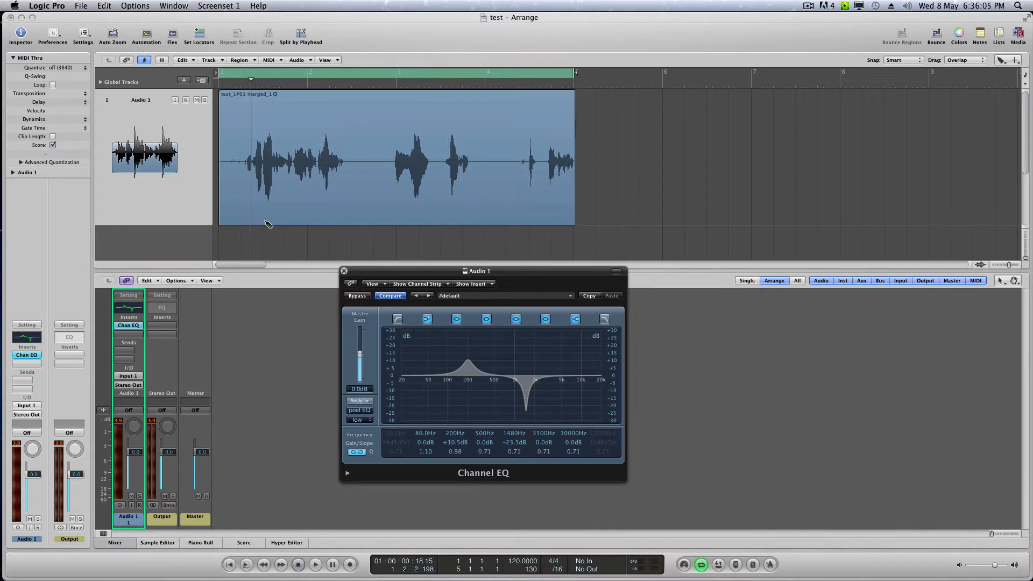
pyautogui.click(471, 296)
pyautogui.click(499, 335)
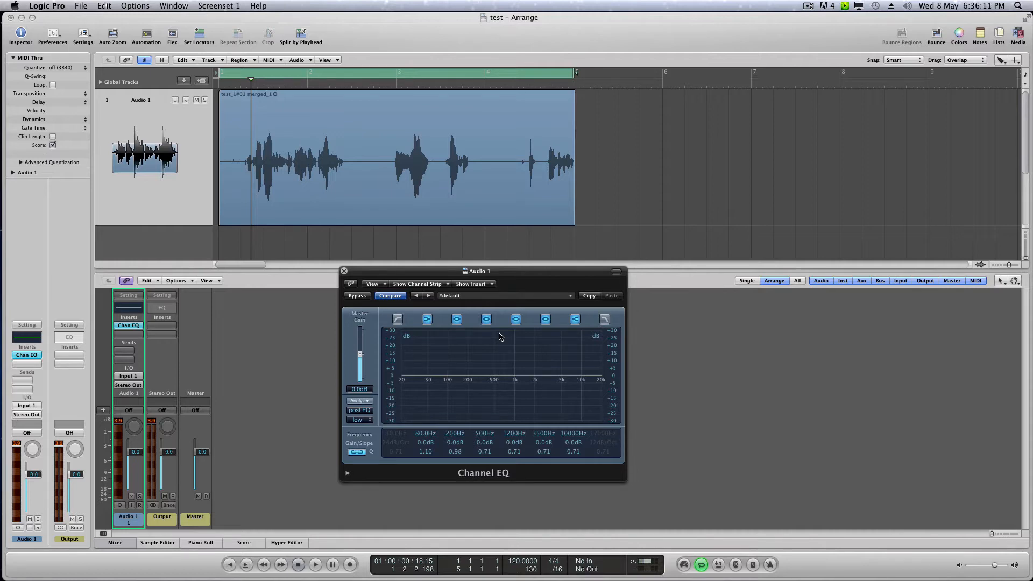
# - During cycle playback, set Channel EQ's 500 Hz band to 200 Hz, +4.5 dB, Q 2.50, and its 3500 Hz band to 1740 Hz, -24.0 dB
pyautogui.press('space')
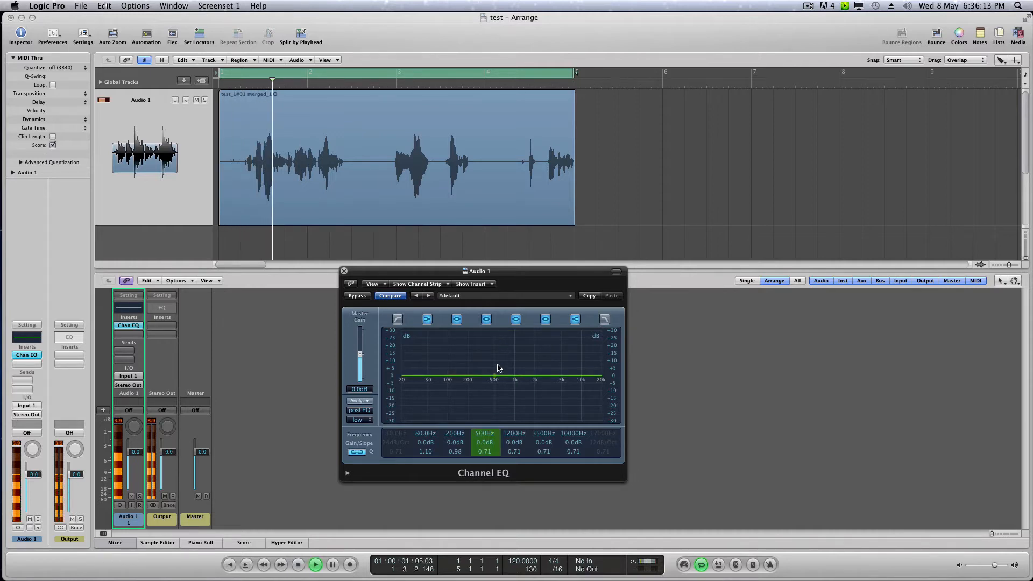
pyautogui.moveTo(488, 382); pyautogui.dragTo(466, 371)
pyautogui.moveTo(484, 452); pyautogui.dragTo(528, 466)
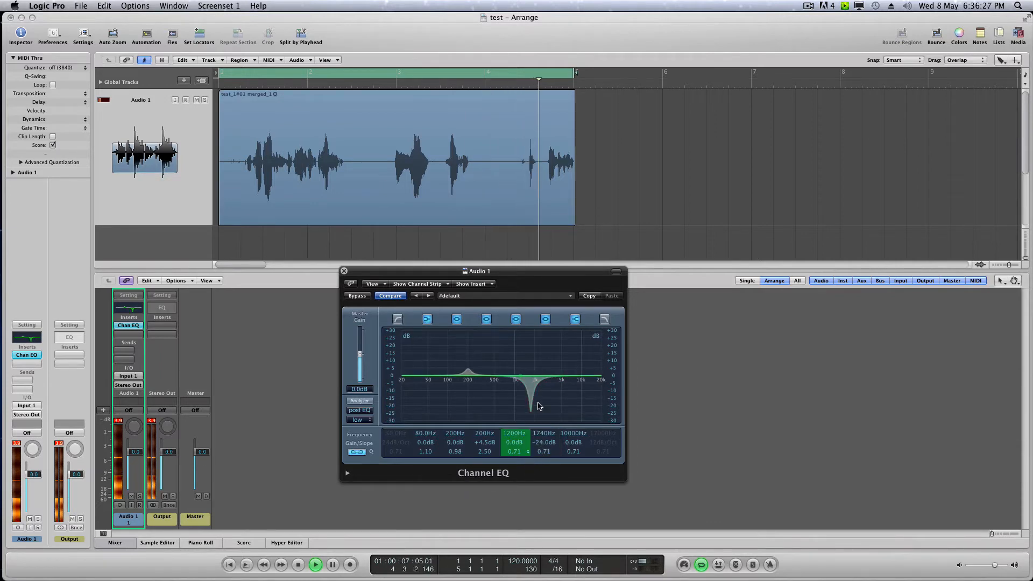
# - Set Channel EQ's 1200 Hz band to a -24.0 dB cut, stop playback, and narrow the band to Q 44.0
pyautogui.moveTo(548, 376); pyautogui.dragTo(477, 446)
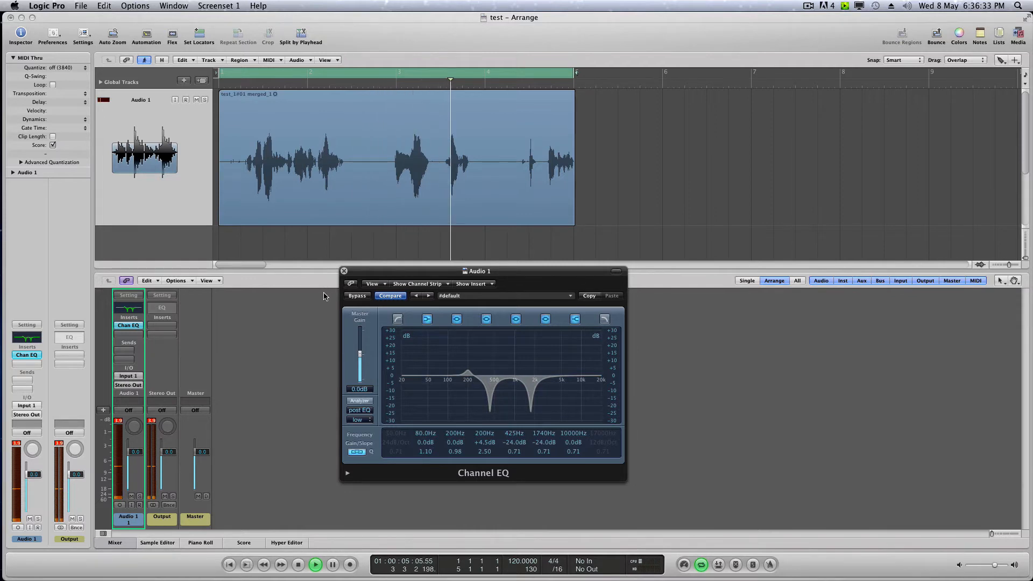
pyautogui.press('space')
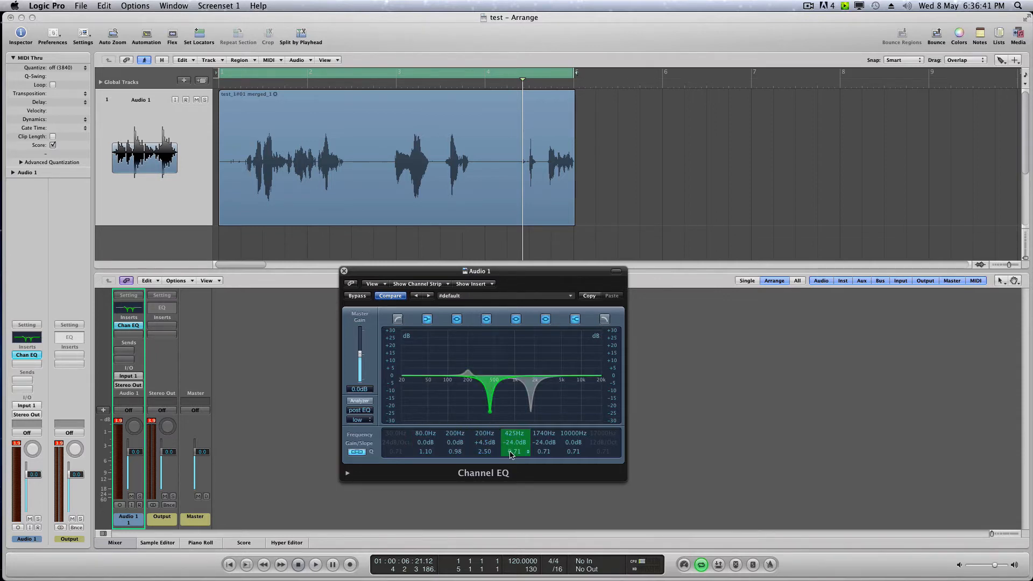
pyautogui.moveTo(511, 455)
pyautogui.mouseDown()
pyautogui.moveTo(516, 471)
pyautogui.moveTo(504, 447)
pyautogui.mouseUp()
pyautogui.moveTo(490, 412); pyautogui.dragTo(494, 361)
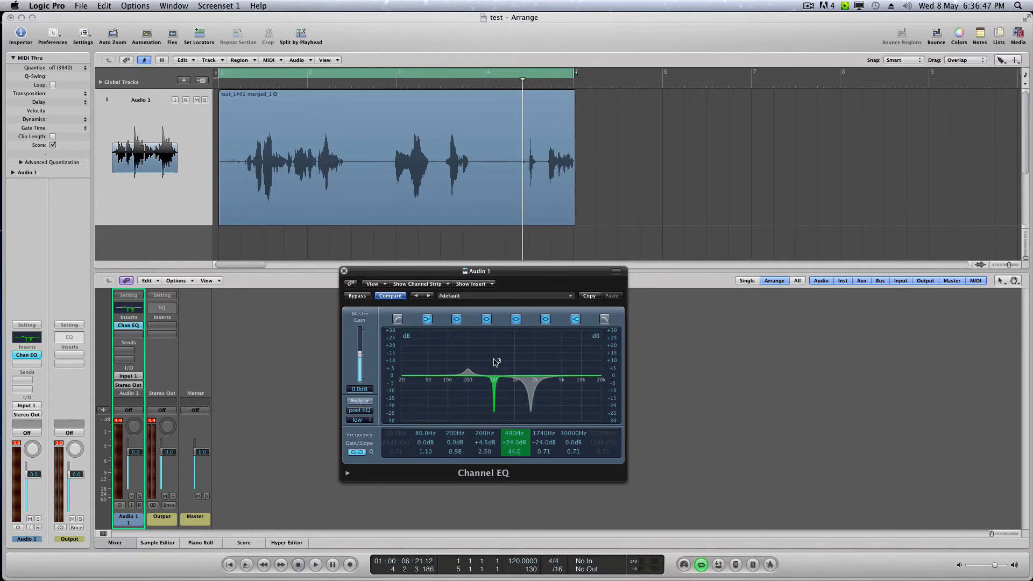
# - Turn the narrow Q 44.0 band into a +24.0 dB boost at 490 Hz and close Channel EQ
pyautogui.moveTo(513, 450)
pyautogui.mouseDown()
pyautogui.moveTo(517, 397)
pyautogui.moveTo(522, 448)
pyautogui.mouseUp()
pyautogui.moveTo(515, 446); pyautogui.dragTo(531, 431)
pyautogui.click(533, 406)
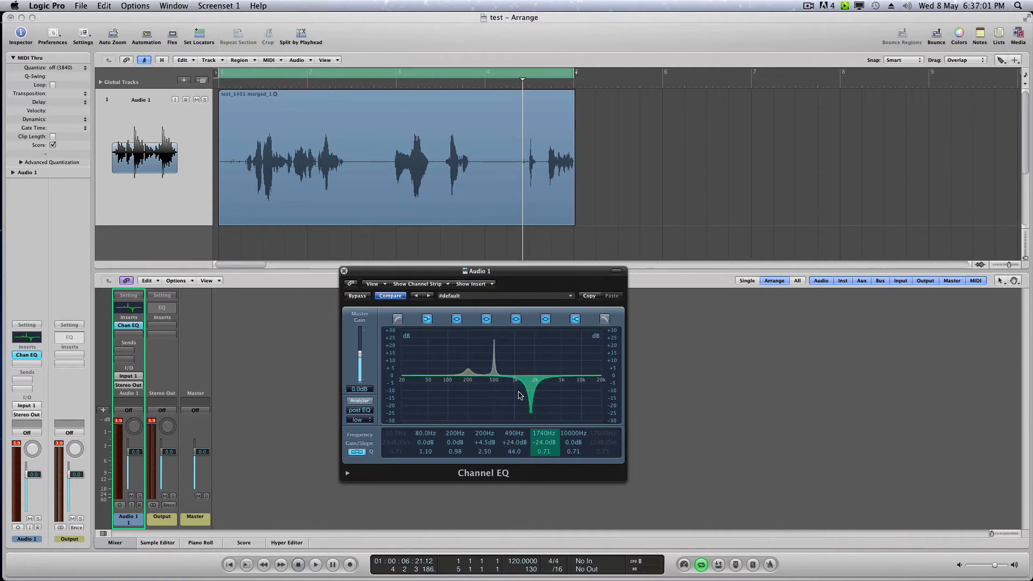
pyautogui.click(344, 272)
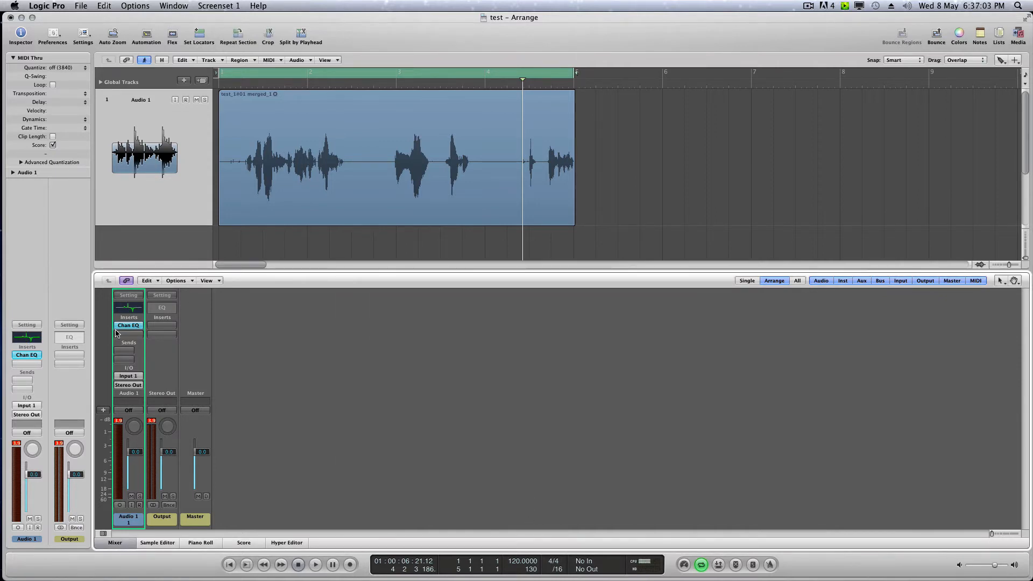
# - Reset the Audio 1 level meter, insert a mono Compressor below Channel EQ, and move its window clear of the audio region
pyautogui.click(119, 423)
pyautogui.click(123, 336)
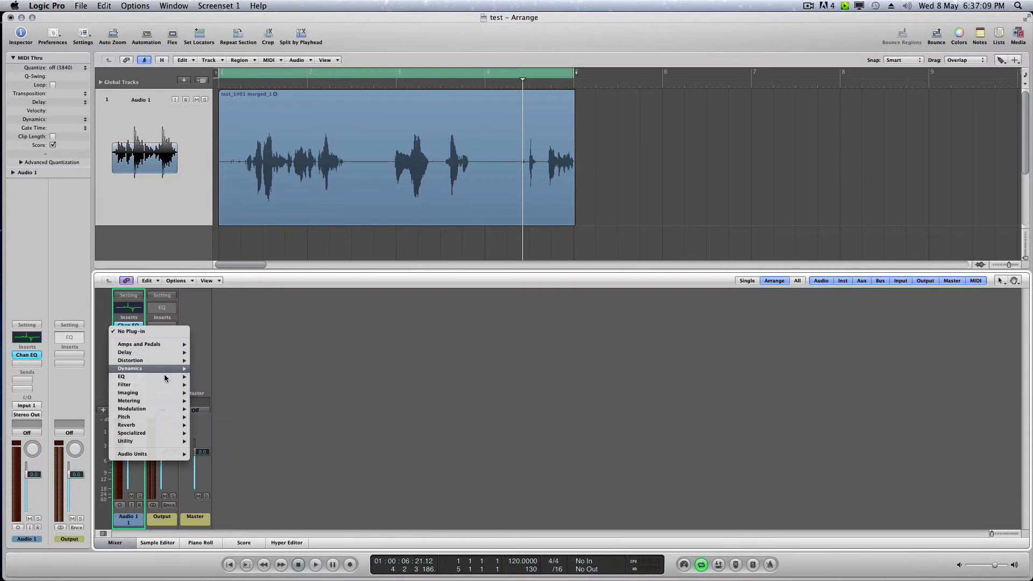
pyautogui.moveTo(168, 370)
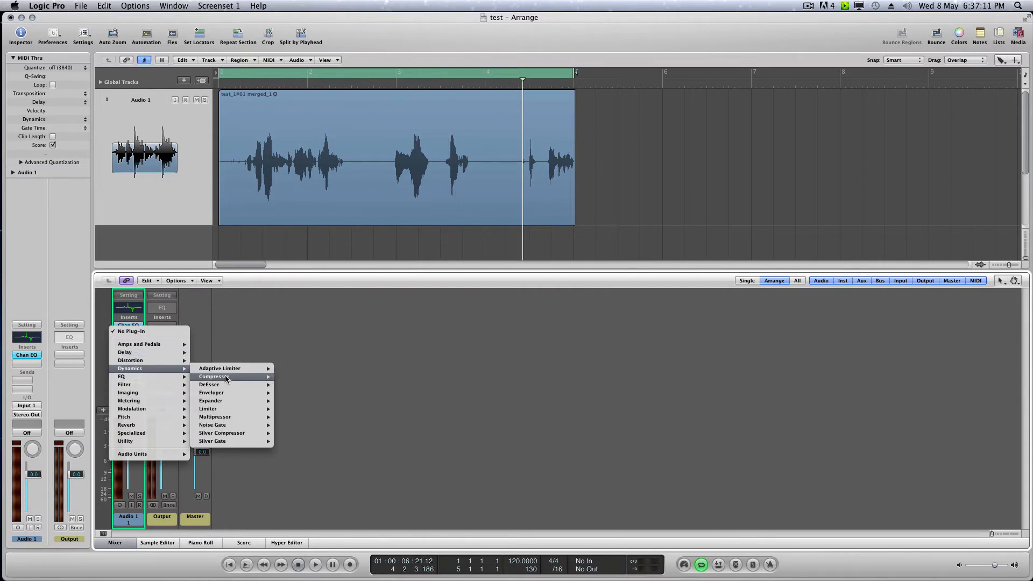
pyautogui.moveTo(233, 376)
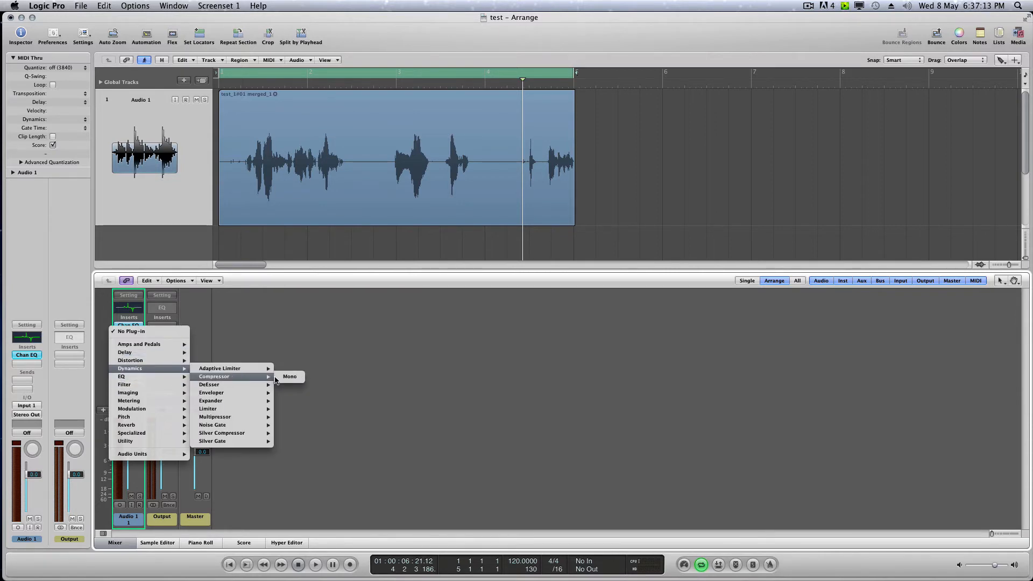
pyautogui.click(290, 377)
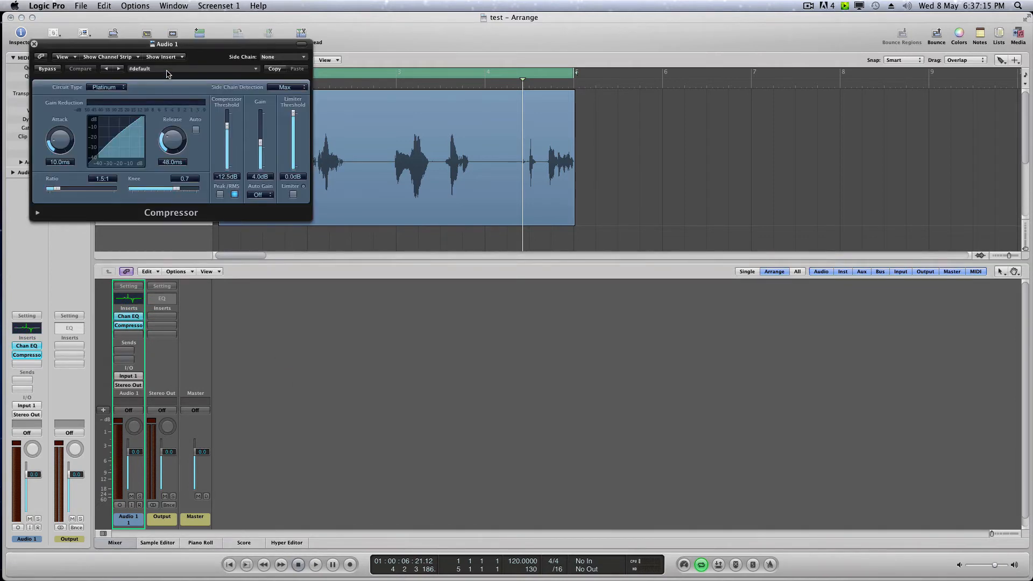
pyautogui.moveTo(158, 49); pyautogui.dragTo(469, 277)
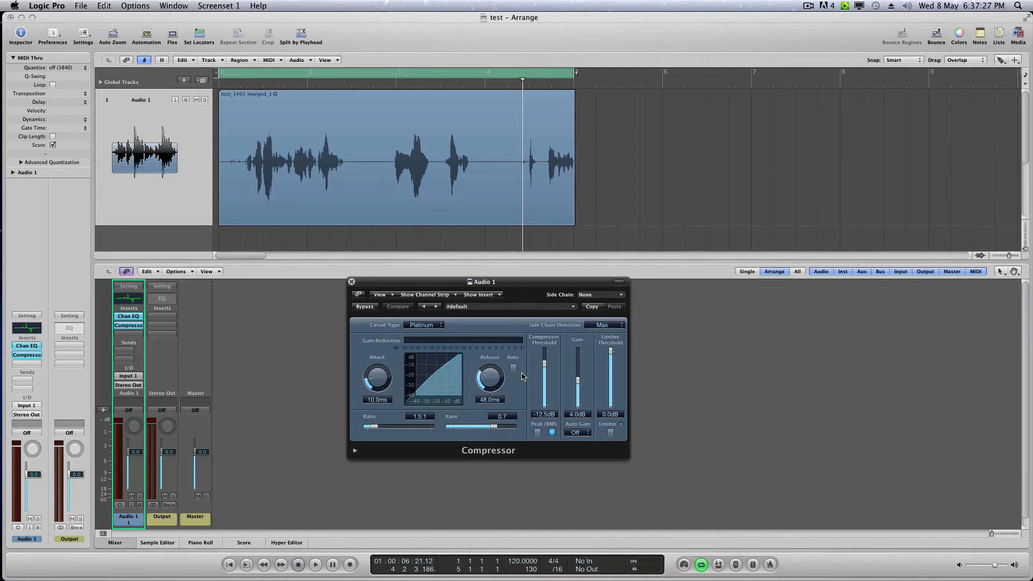
# - Audition the cycle through the Compressor, set its ratio to 30.0:1 with playback stopped, and close its window
pyautogui.press('space')
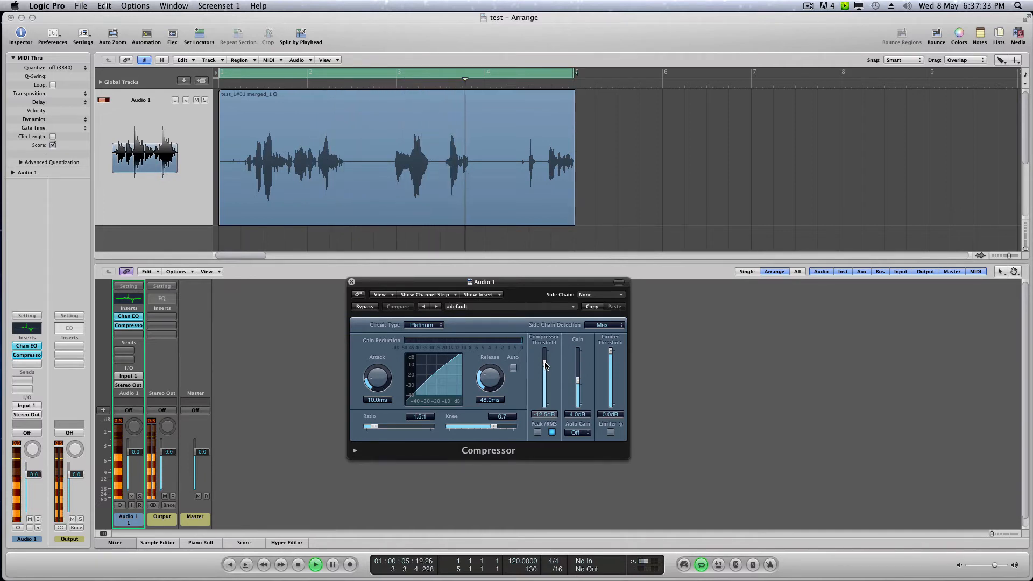
pyautogui.press('space')
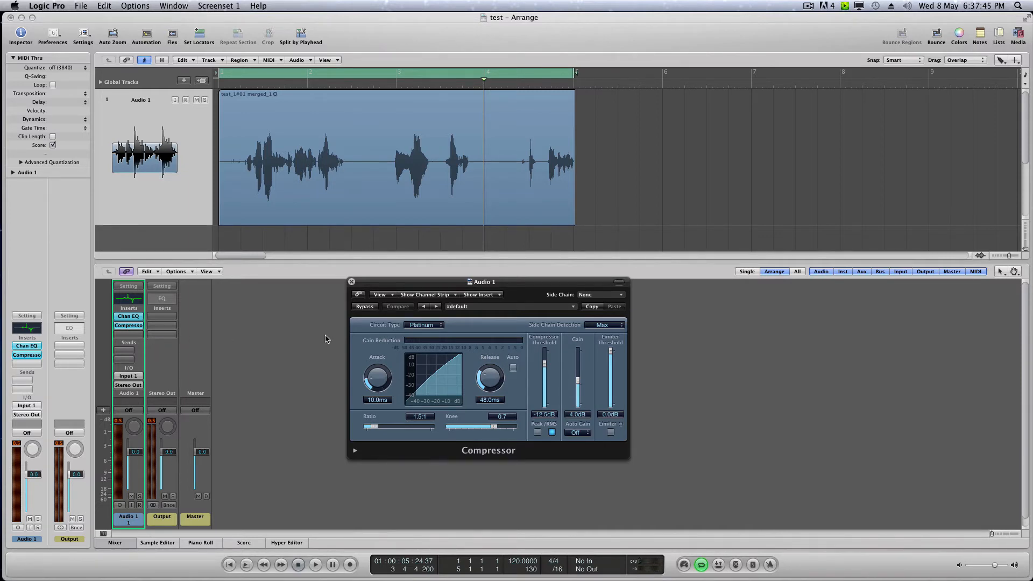
pyautogui.moveTo(373, 427)
pyautogui.mouseDown()
pyautogui.moveTo(421, 426)
pyautogui.moveTo(359, 424)
pyautogui.mouseUp()
pyautogui.moveTo(378, 427); pyautogui.dragTo(475, 434)
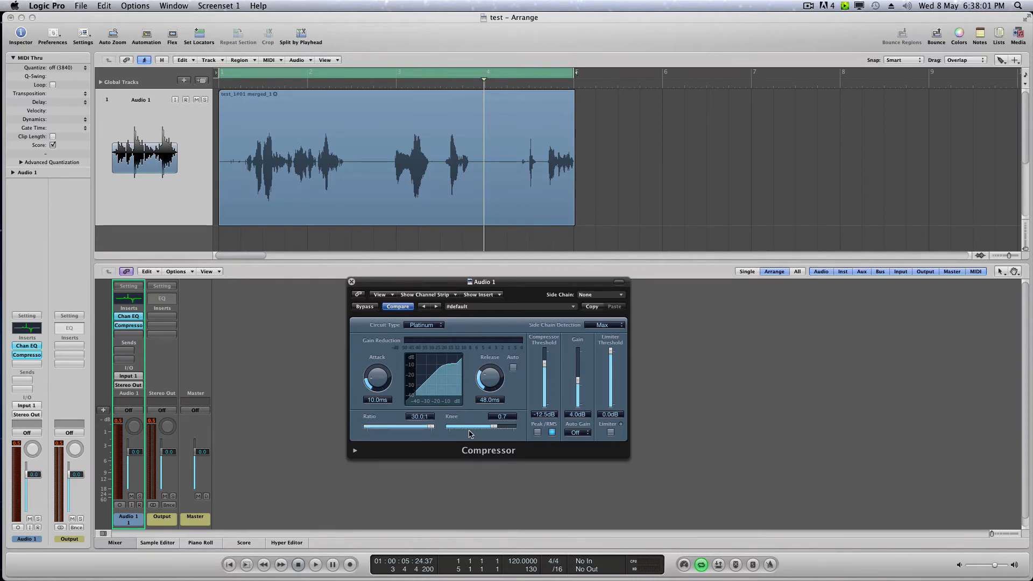
pyautogui.moveTo(431, 427); pyautogui.dragTo(391, 430)
pyautogui.moveTo(394, 429); pyautogui.dragTo(432, 427)
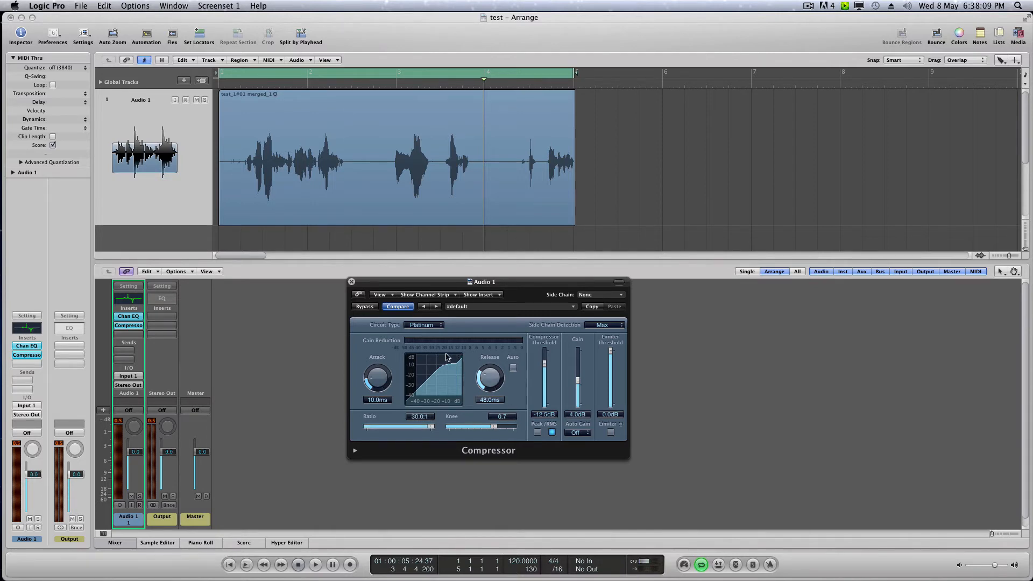
pyautogui.click(352, 282)
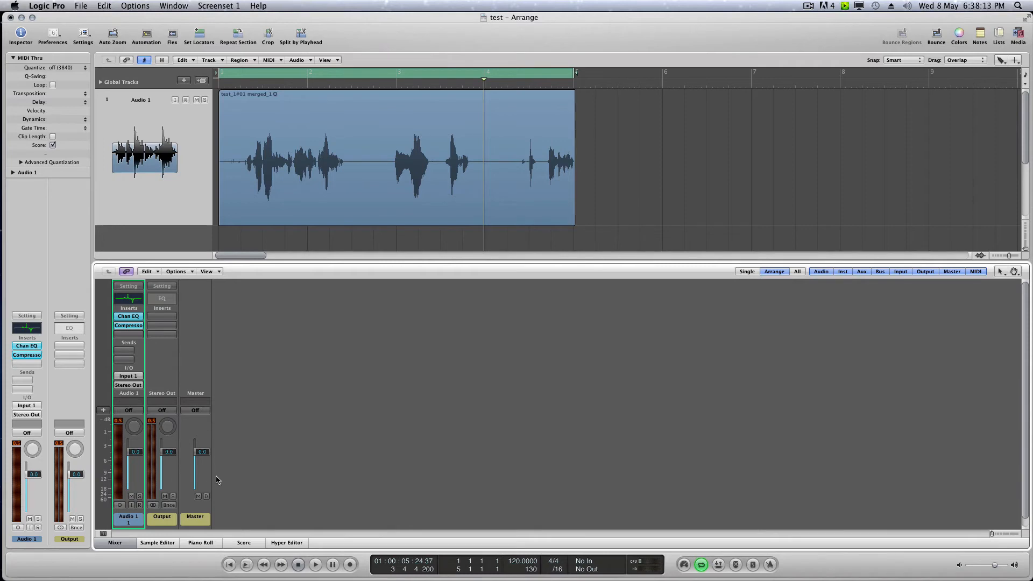
# - Browse the effect categories available for Audio 1's next insert without adding a plug-in, and close the Mixer
pyautogui.click(129, 334)
pyautogui.moveTo(154, 410)
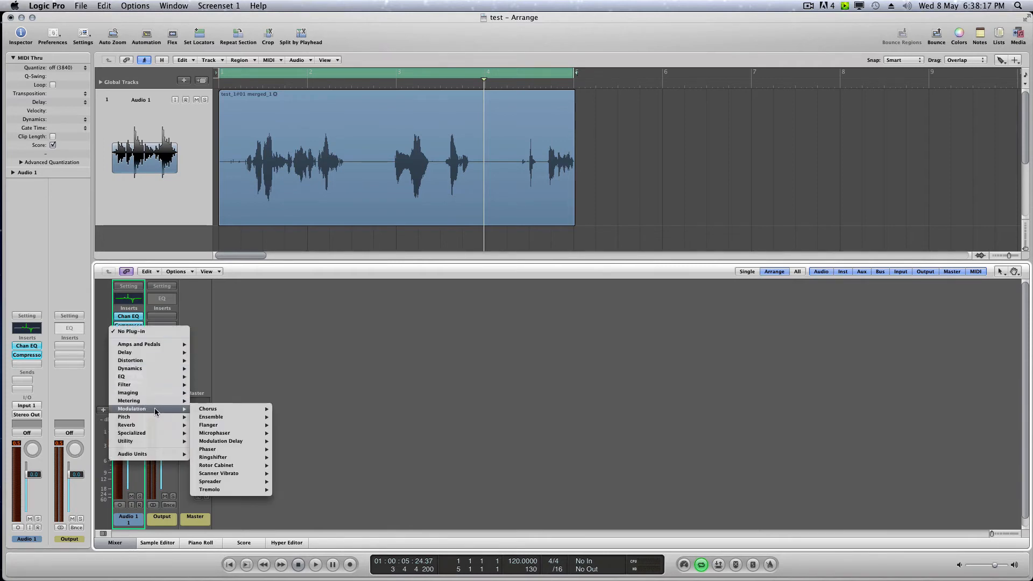
pyautogui.moveTo(155, 376)
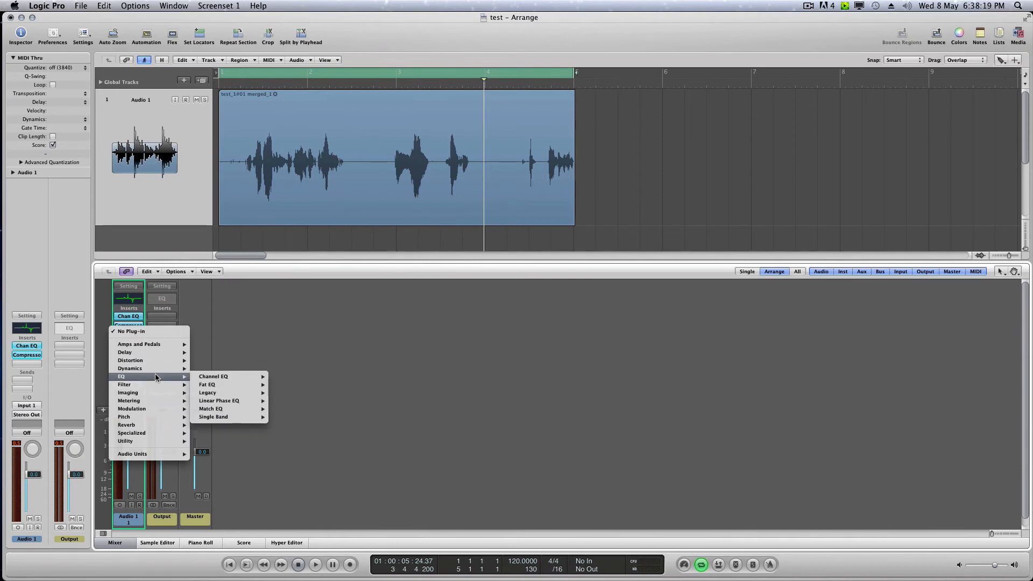
pyautogui.moveTo(168, 435)
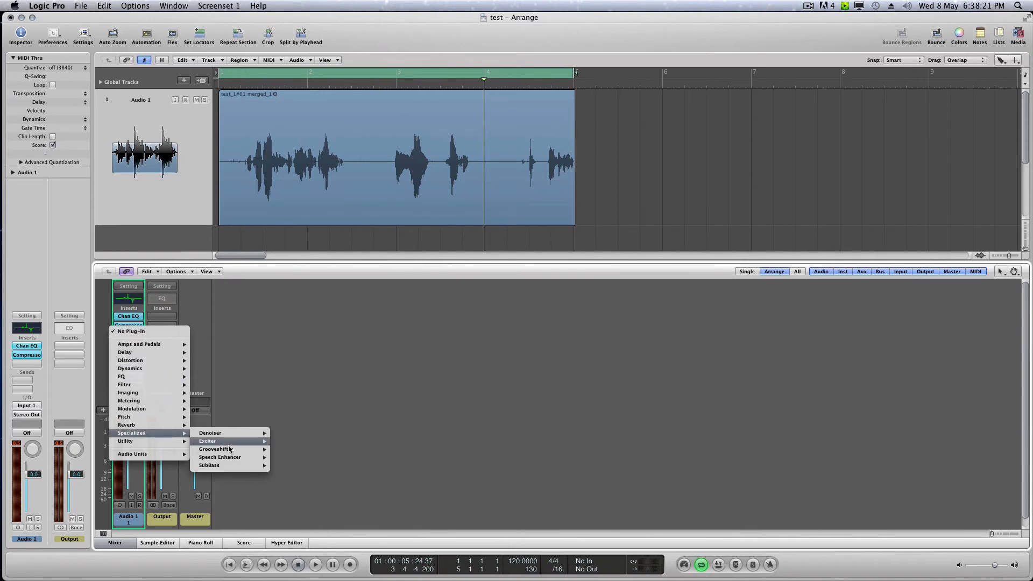
pyautogui.moveTo(240, 458)
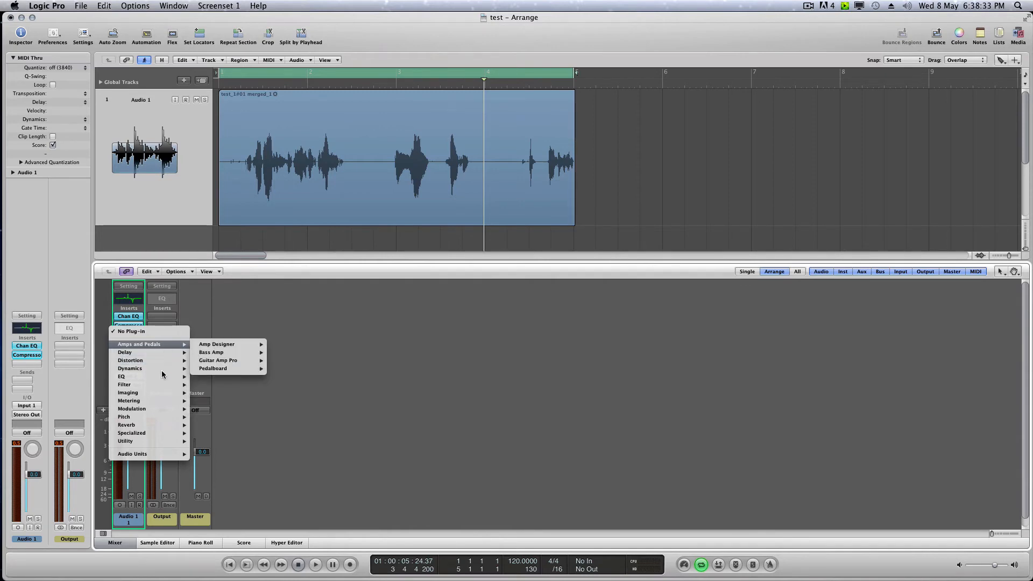
pyautogui.click(331, 457)
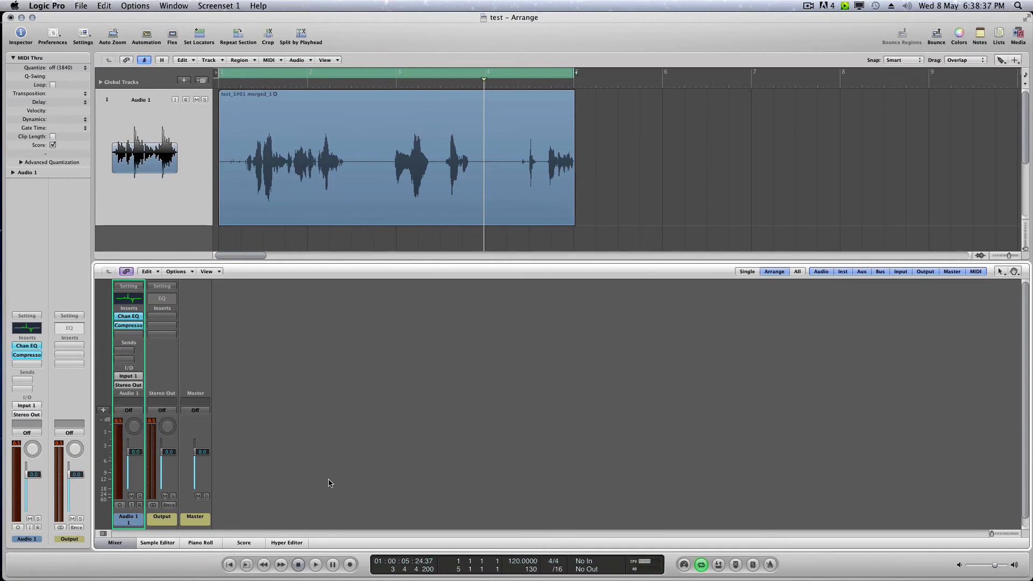
pyautogui.click(129, 545)
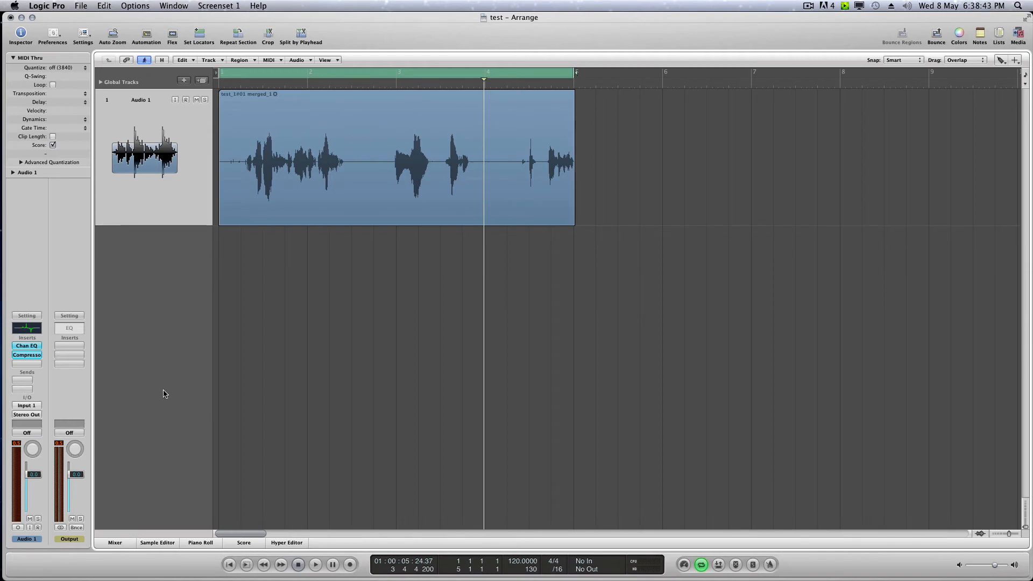
pyautogui.click(80, 5)
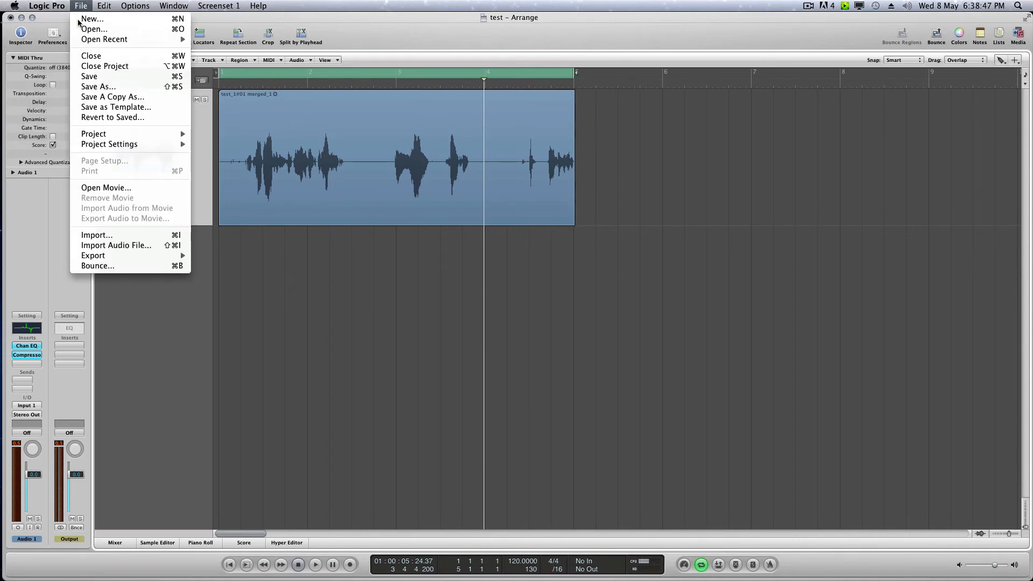
pyautogui.click(300, 304)
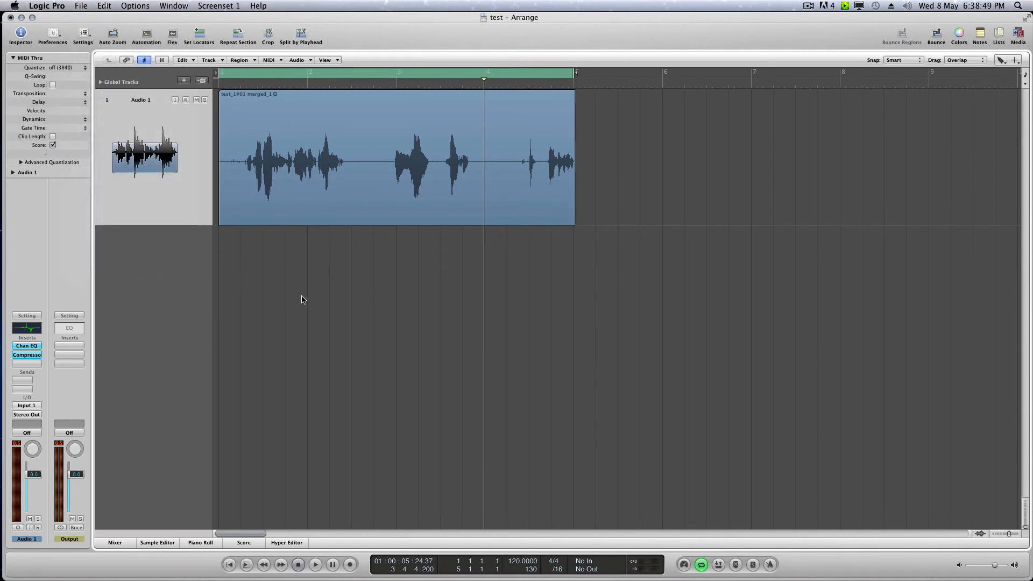
pyautogui.click(936, 35)
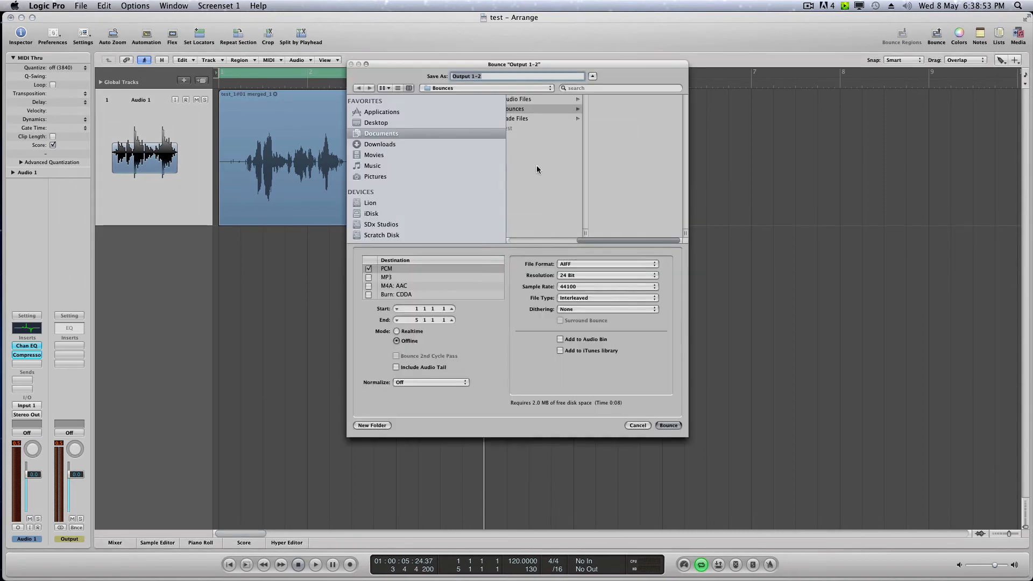
pyautogui.moveTo(538, 65); pyautogui.dragTo(532, 283)
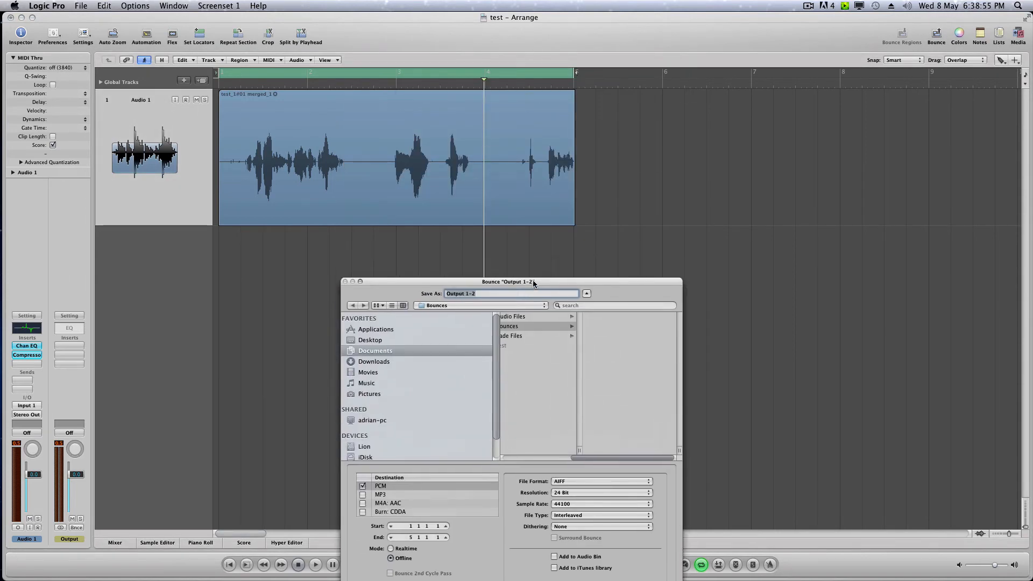
pyautogui.moveTo(403, 285); pyautogui.dragTo(385, 52)
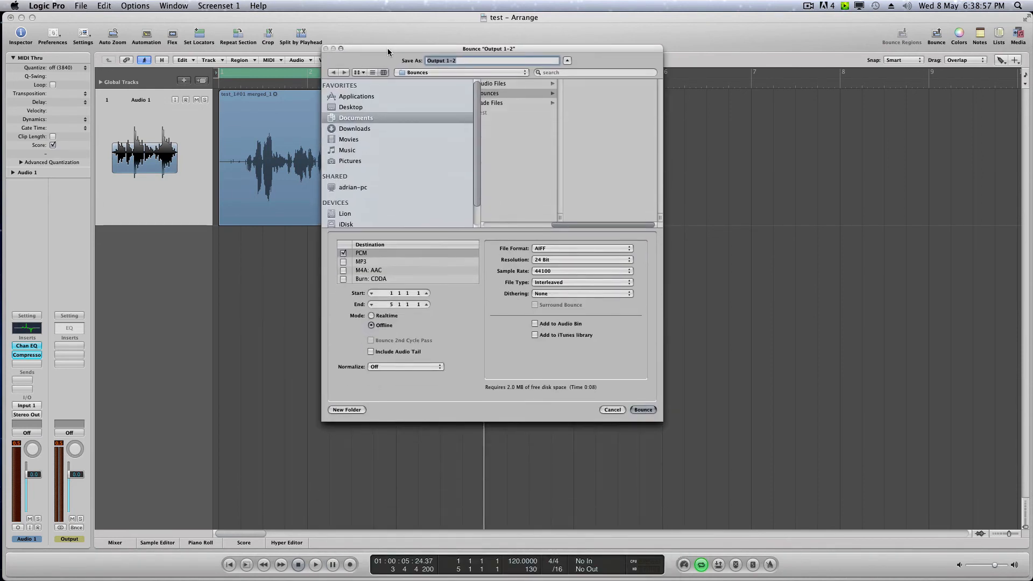
pyautogui.click(612, 410)
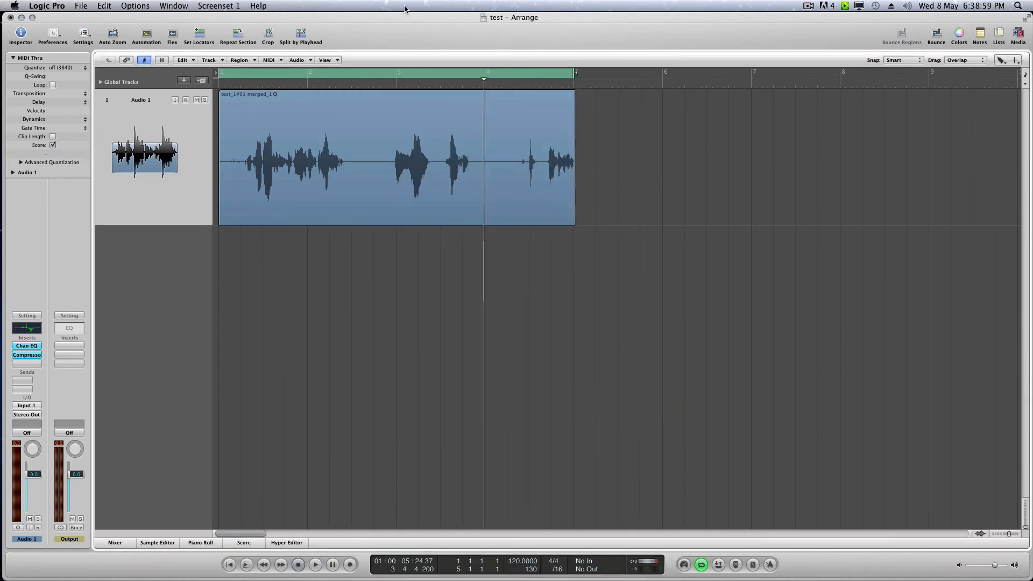
# - Switch the cycle range off and on again, and extend its end from the region's edge to bar 6
pyautogui.click(343, 75)
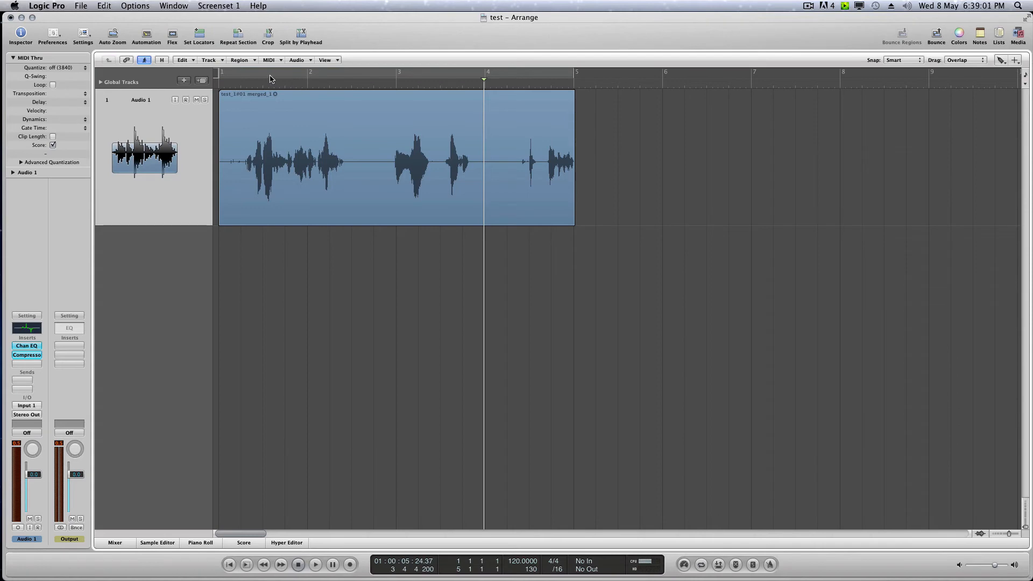
pyautogui.click(294, 75)
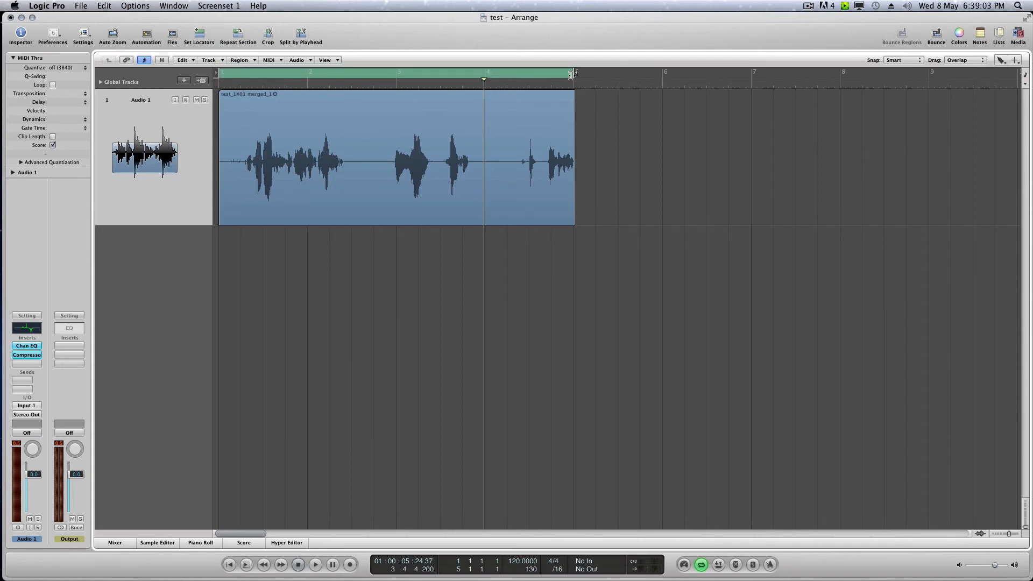
pyautogui.moveTo(574, 75); pyautogui.dragTo(662, 110)
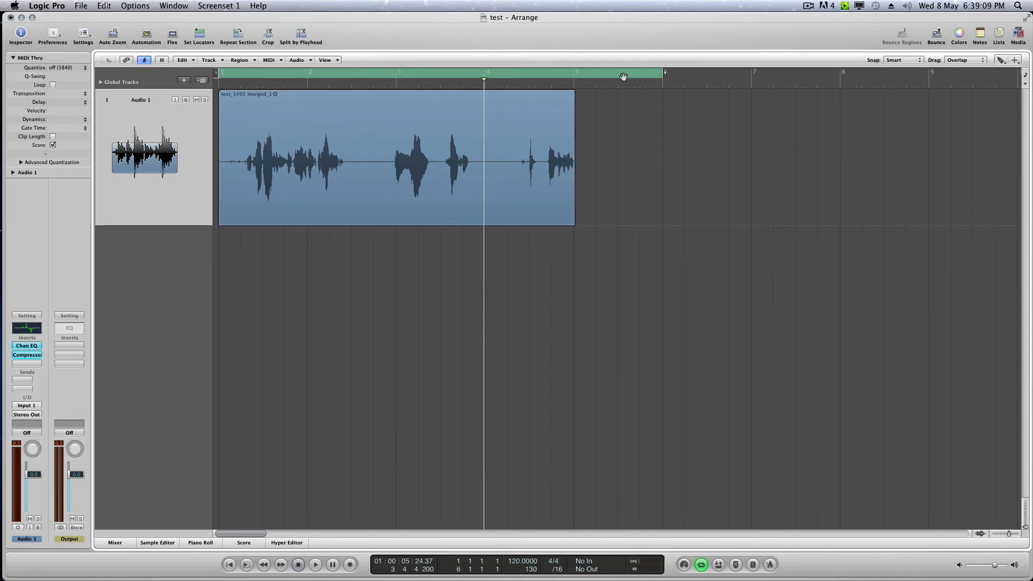
# - Start a bounce of the cycle range, choosing Desktop as the destination folder and "test 1" as the file name
pyautogui.click(936, 36)
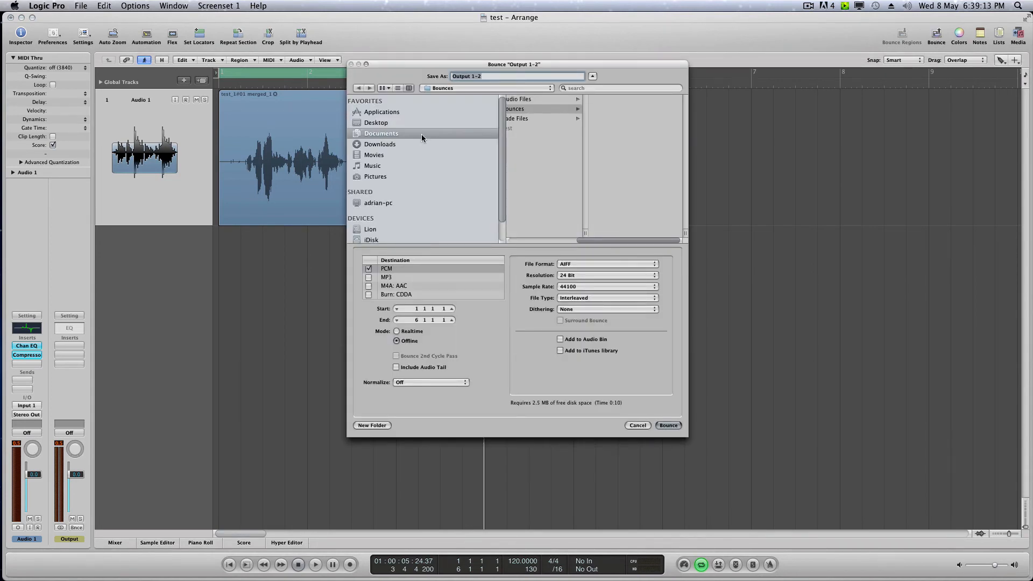
pyautogui.click(375, 123)
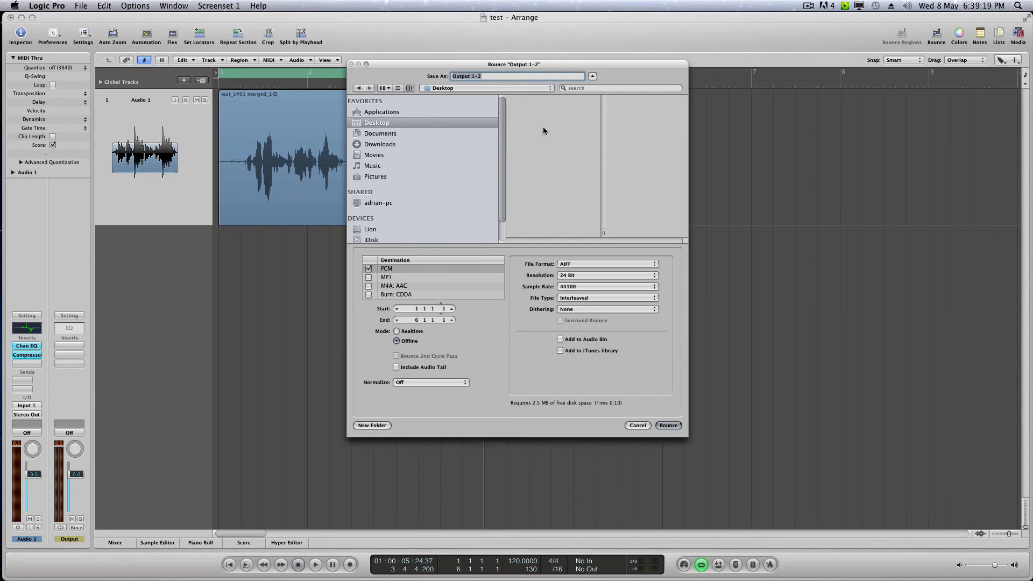
pyautogui.press('BackSpace')
pyautogui.write('test t')
# - Review the MP3 and M4A: AAC destination settings, and return to the PCM settings
pyautogui.click(382, 278)
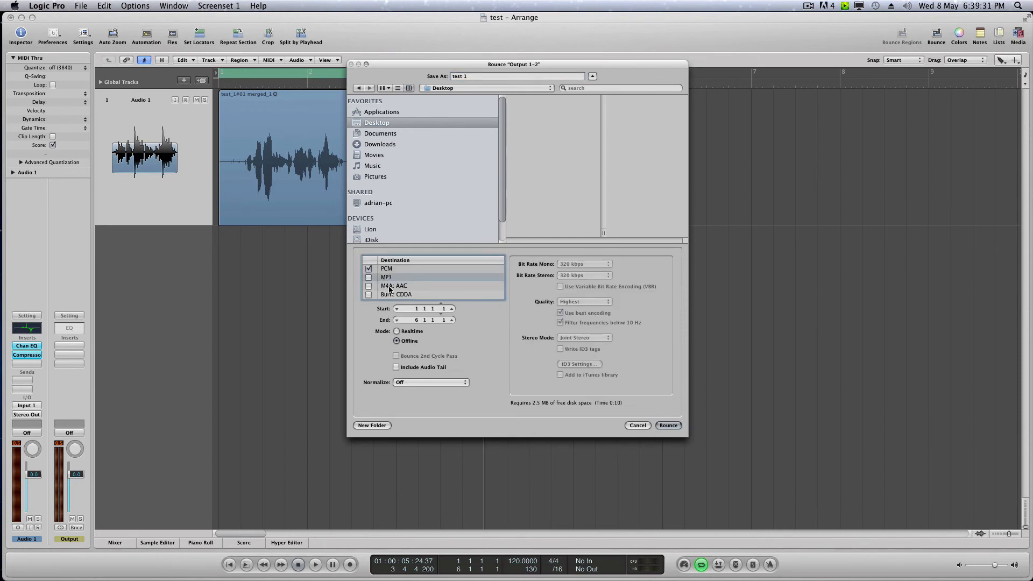
pyautogui.click(390, 286)
pyautogui.click(392, 268)
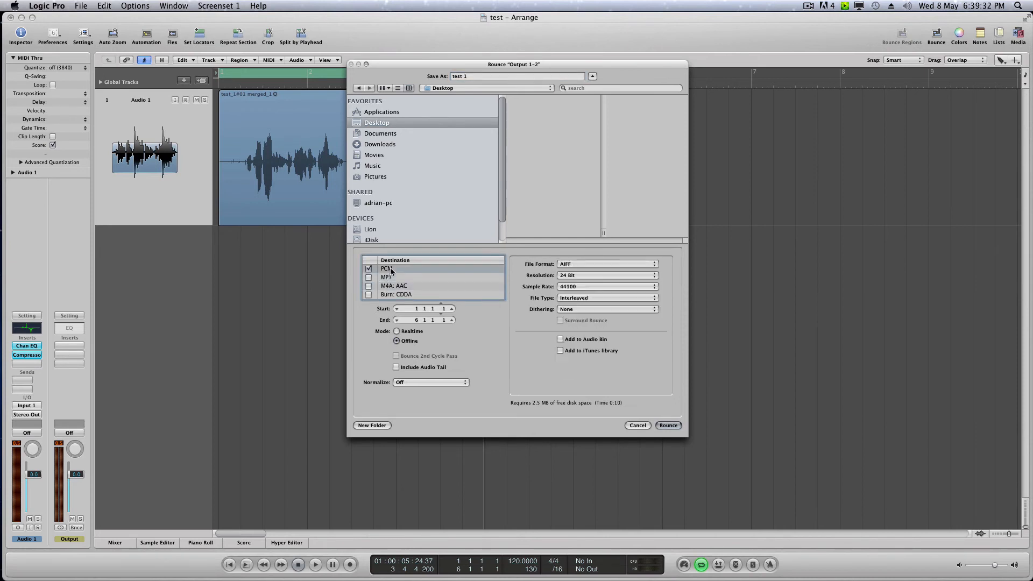
# - Configure the PCM bounce as AIFF with a 16 Bit resolution and a 44100 sample rate
pyautogui.click(589, 264)
pyautogui.click(593, 267)
pyautogui.click(574, 278)
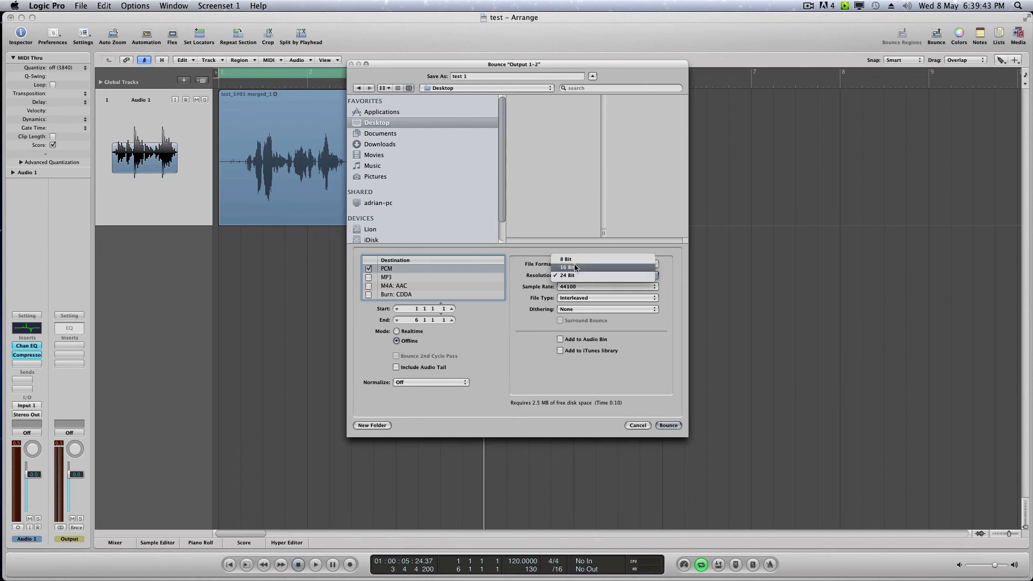
pyautogui.click(574, 268)
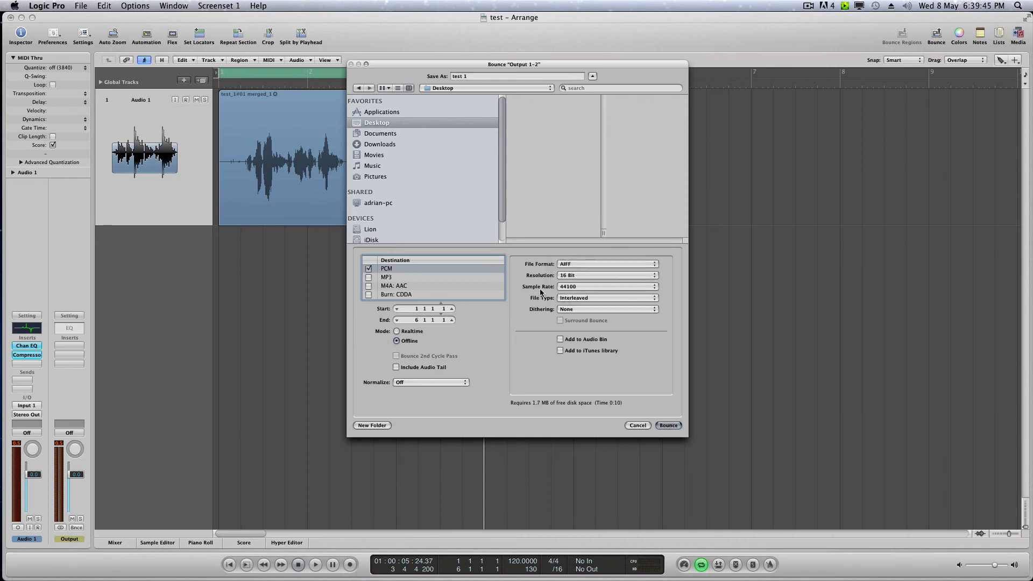
pyautogui.click(569, 289)
pyautogui.click(572, 290)
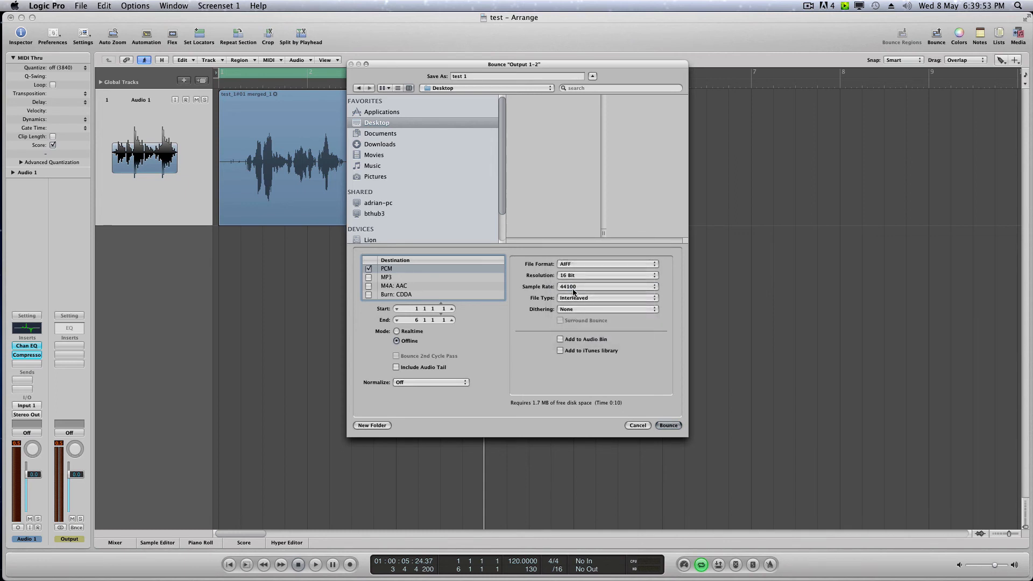
pyautogui.click(573, 290)
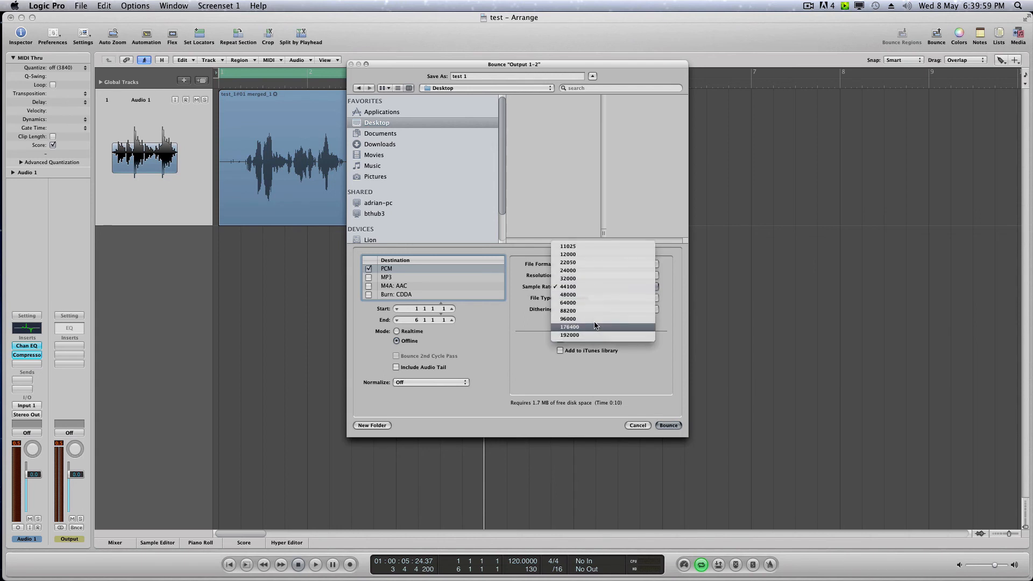
pyautogui.click(596, 287)
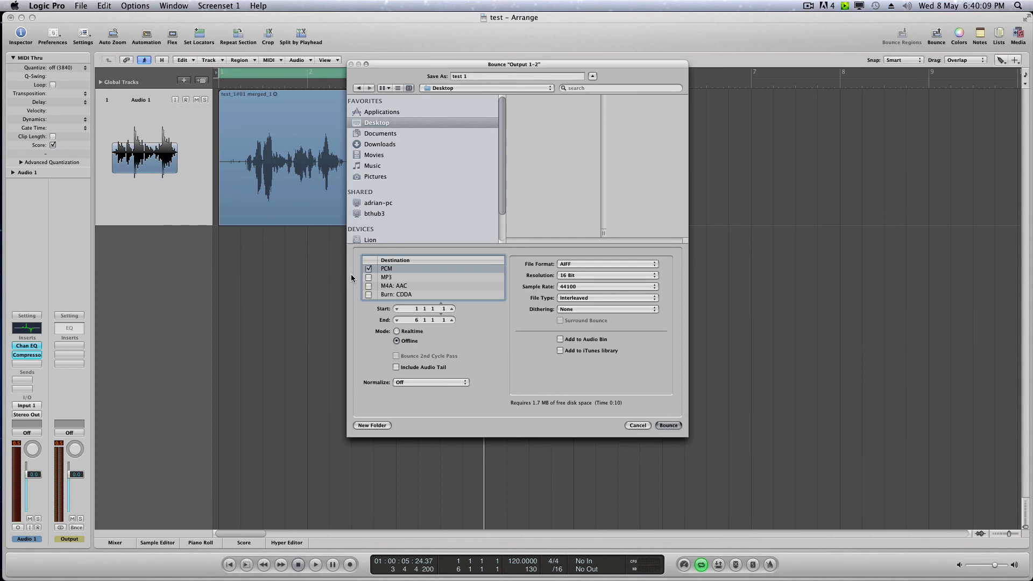
# - Choose Off for Normalize and run the bounce
pyautogui.click(424, 382)
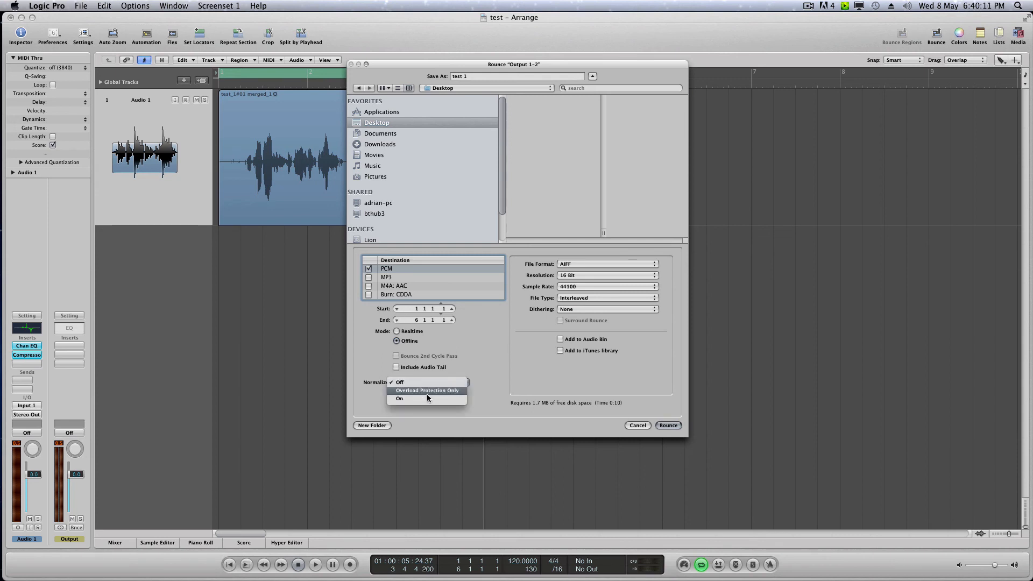
pyautogui.click(412, 384)
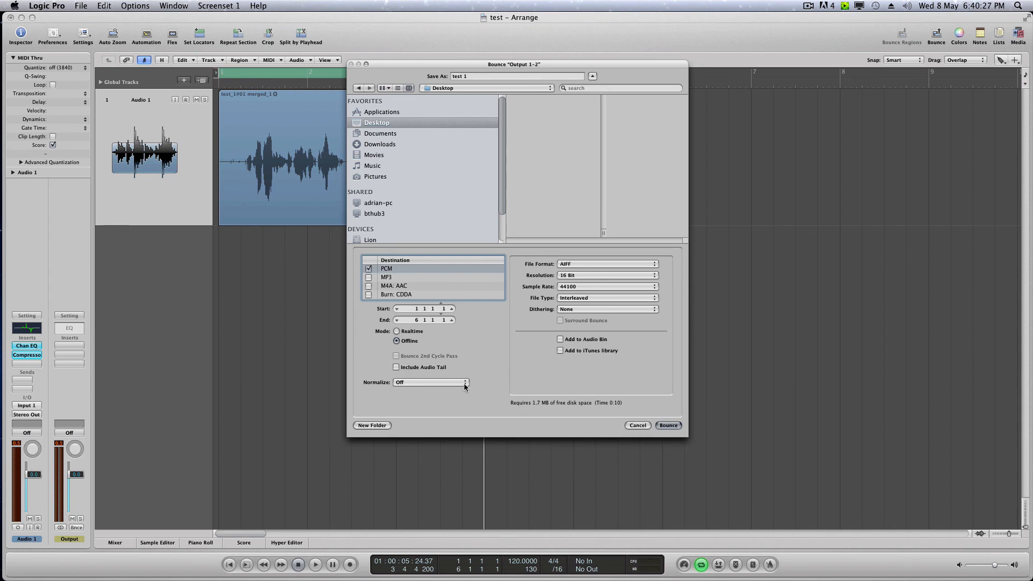
pyautogui.click(665, 427)
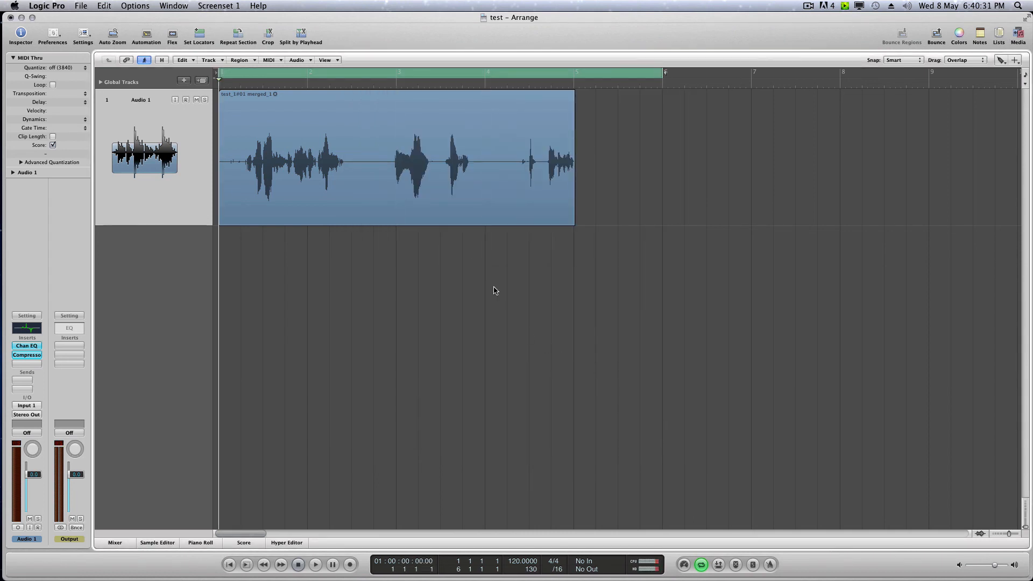
# - Minimize the Arrange window to reach the desktop, and move the bounced file test 1.aif slightly away from the screen's corner
pyautogui.click(22, 18)
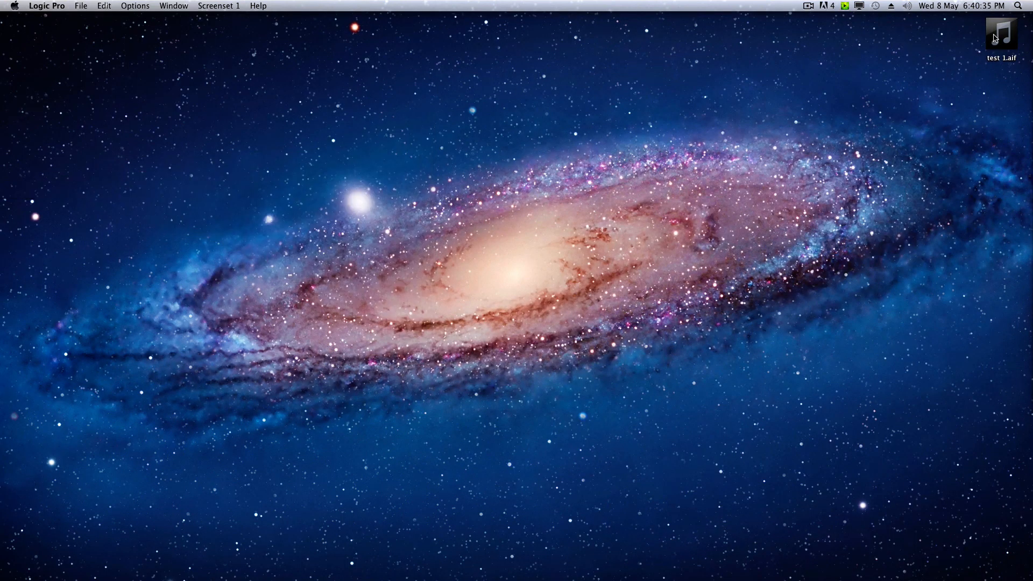
pyautogui.moveTo(1002, 37)
pyautogui.moveTo(963, 55); pyautogui.dragTo(962, 56)
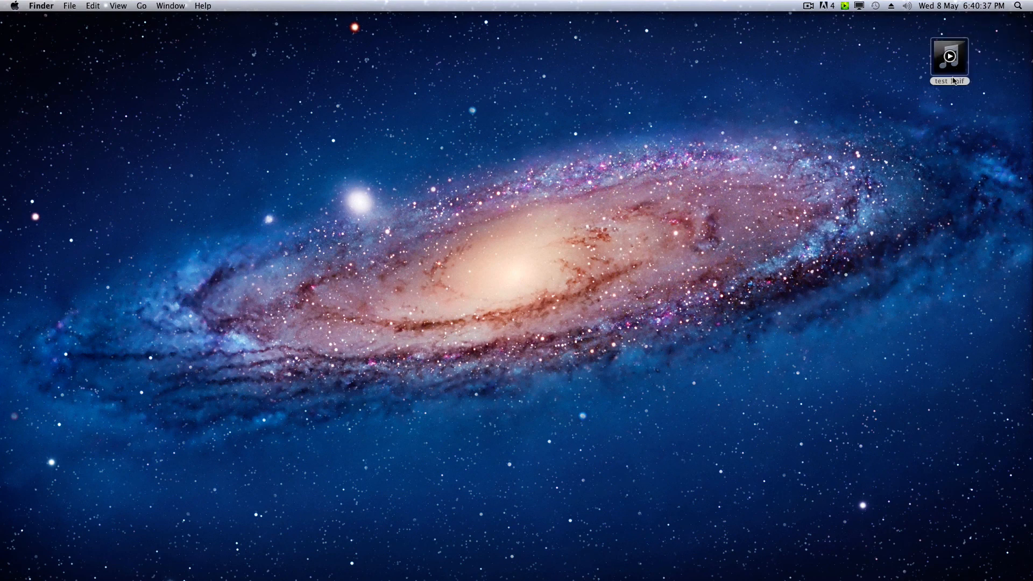